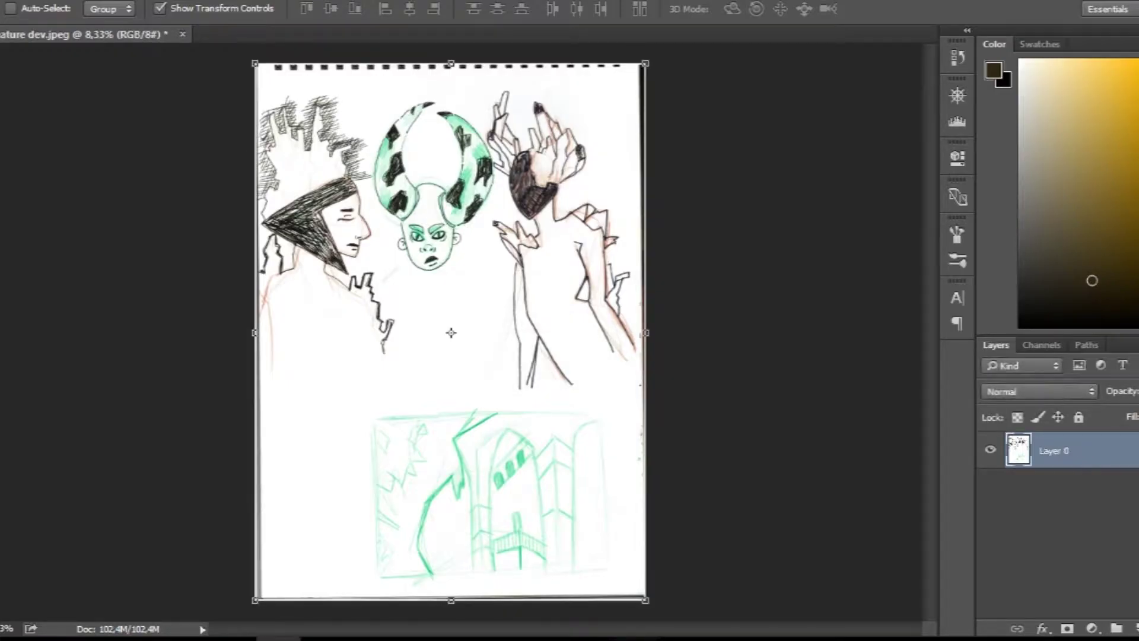
# - Copy the green building sketch into a new clipboard-sized document
pyautogui.press('m')
pyautogui.moveTo(365, 412)
pyautogui.mouseDown()
pyautogui.moveTo(575, 545)
pyautogui.moveTo(612, 584)
pyautogui.mouseUp()
pyautogui.hotkey('ctrl', 'c')
pyautogui.hotkey('ctrl', 'n')
pyautogui.press('Return')
pyautogui.hotkey('ctrl', 'v')
# - Scale, slightly rotate and reposition the pasted sketch to fill the canvas
pyautogui.hotkey('ctrl', 't')
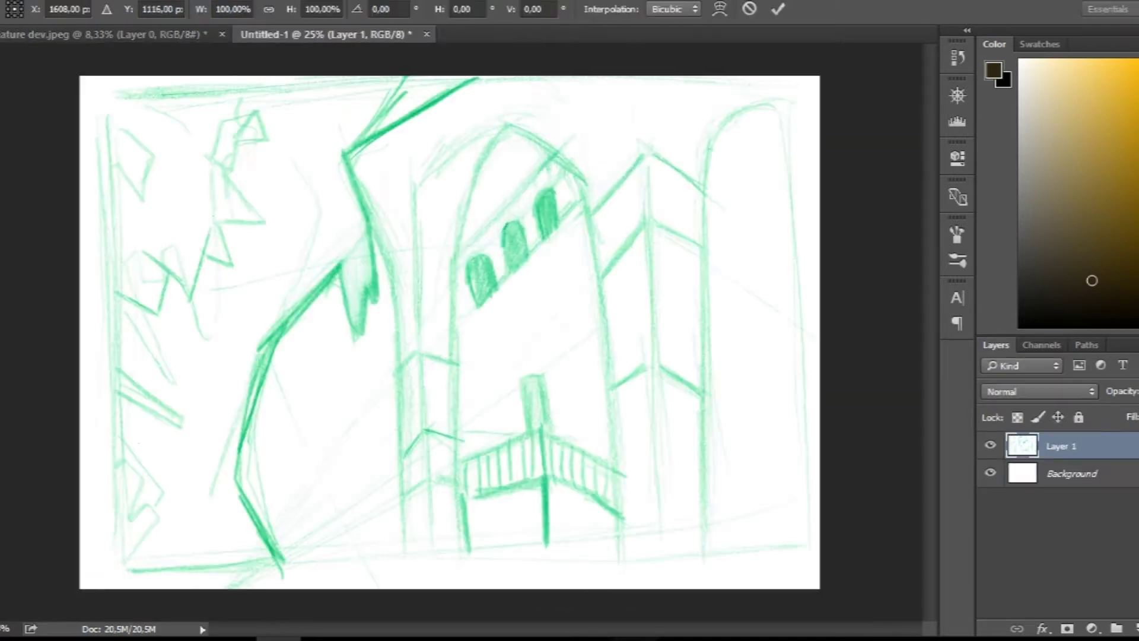
pyautogui.moveTo(820, 76); pyautogui.dragTo(749, 126)
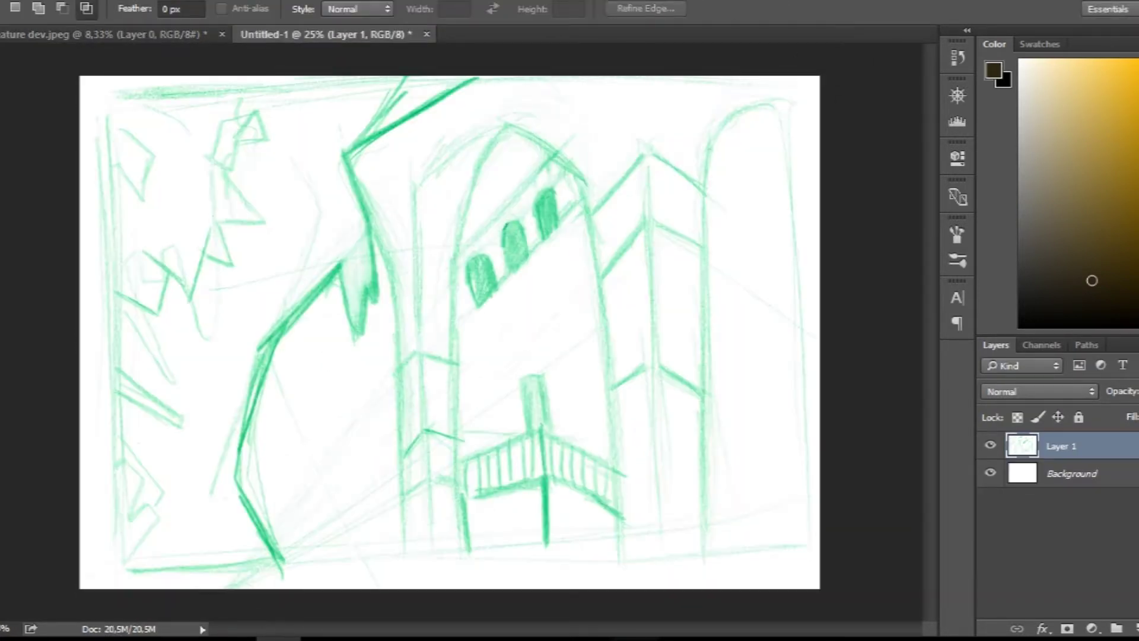
pyautogui.hotkey('ctrl', 't')
pyautogui.moveTo(830, 71); pyautogui.dragTo(826, 89)
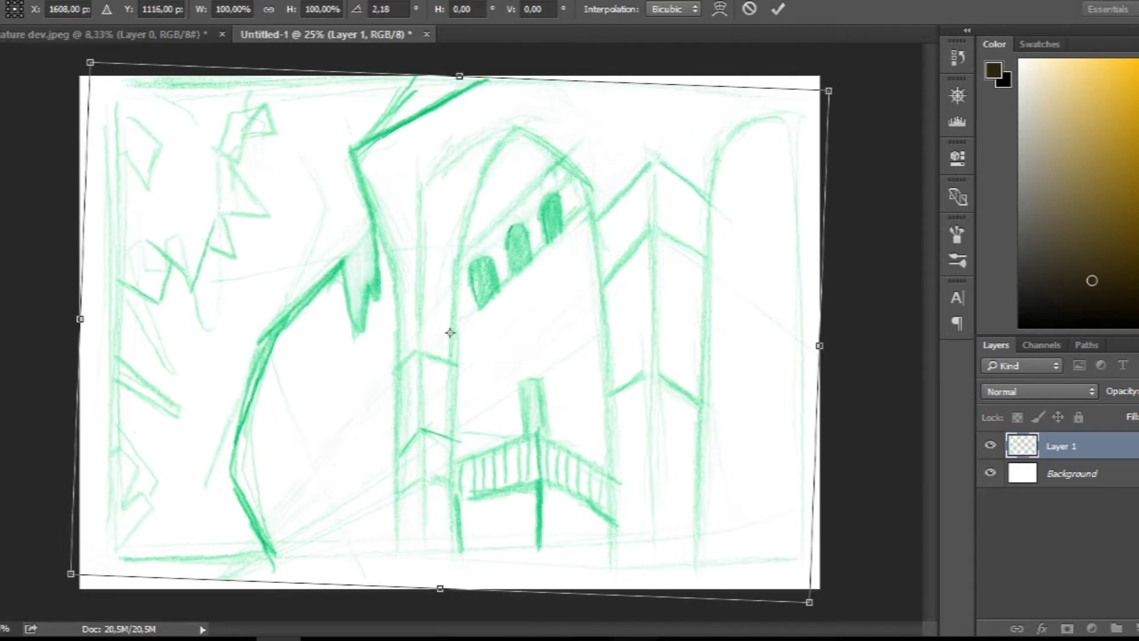
pyautogui.moveTo(70, 574); pyautogui.dragTo(17, 607)
pyautogui.moveTo(423, 350); pyautogui.dragTo(437, 336)
pyautogui.press('Return')
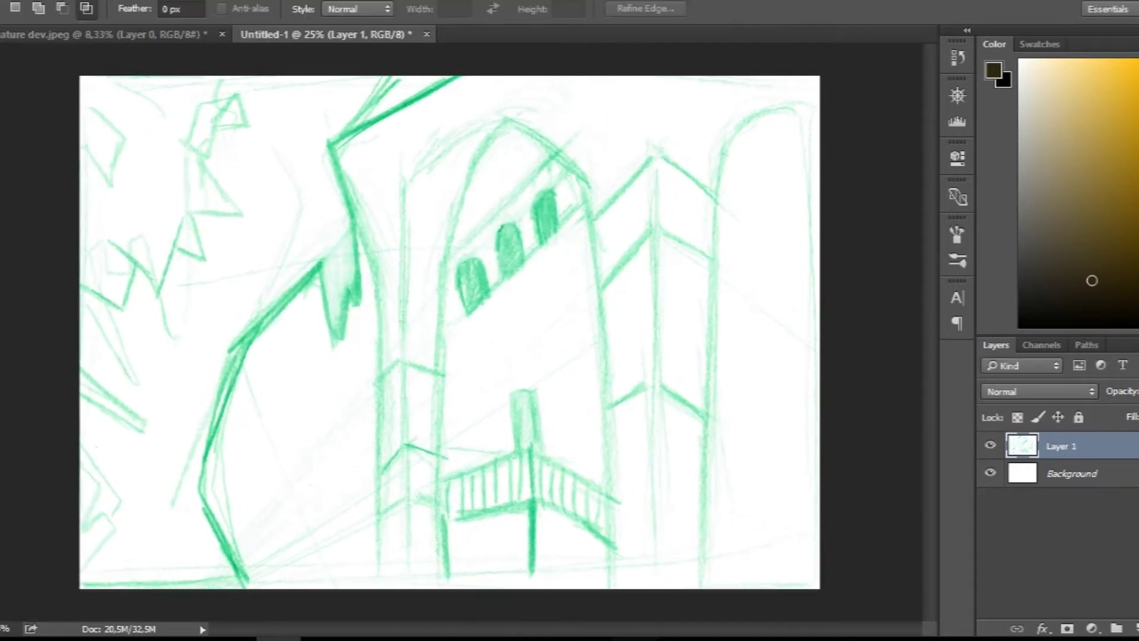
# - Rename the layer to 'sketch' and add an empty layer above it
pyautogui.doubleClick(1061, 445)
pyautogui.write('sketch')
pyautogui.press('Return')
pyautogui.hotkey('ctrl', 'shift', 'alt', 'n')
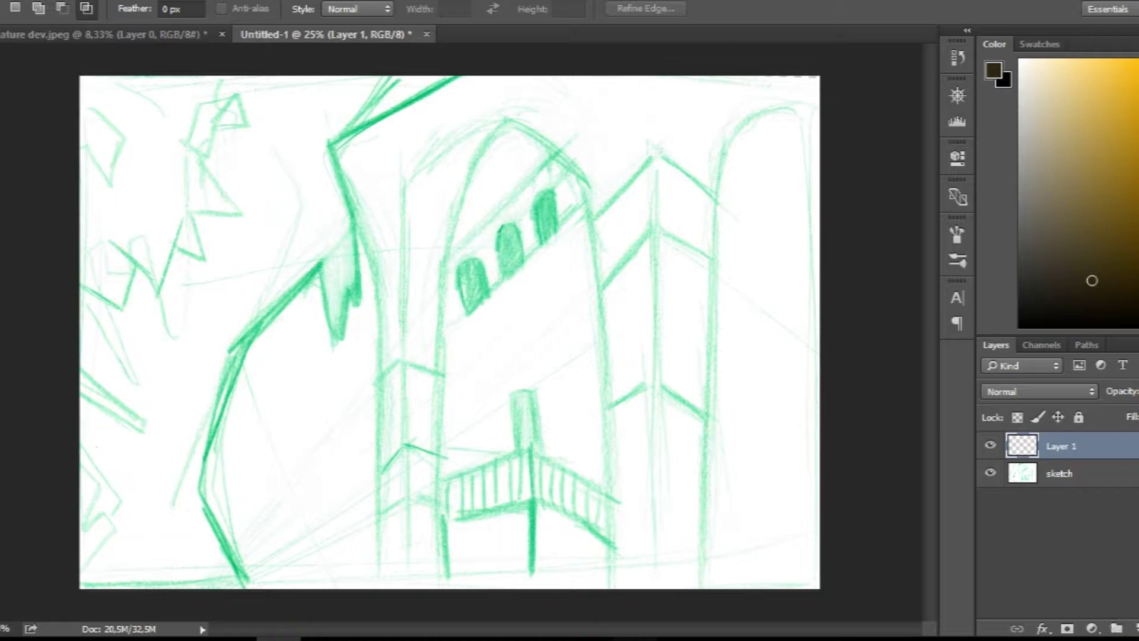
# - Dab brown, cyan and bright orange test swatches near the top of the canvas
pyautogui.click(1105, 199)
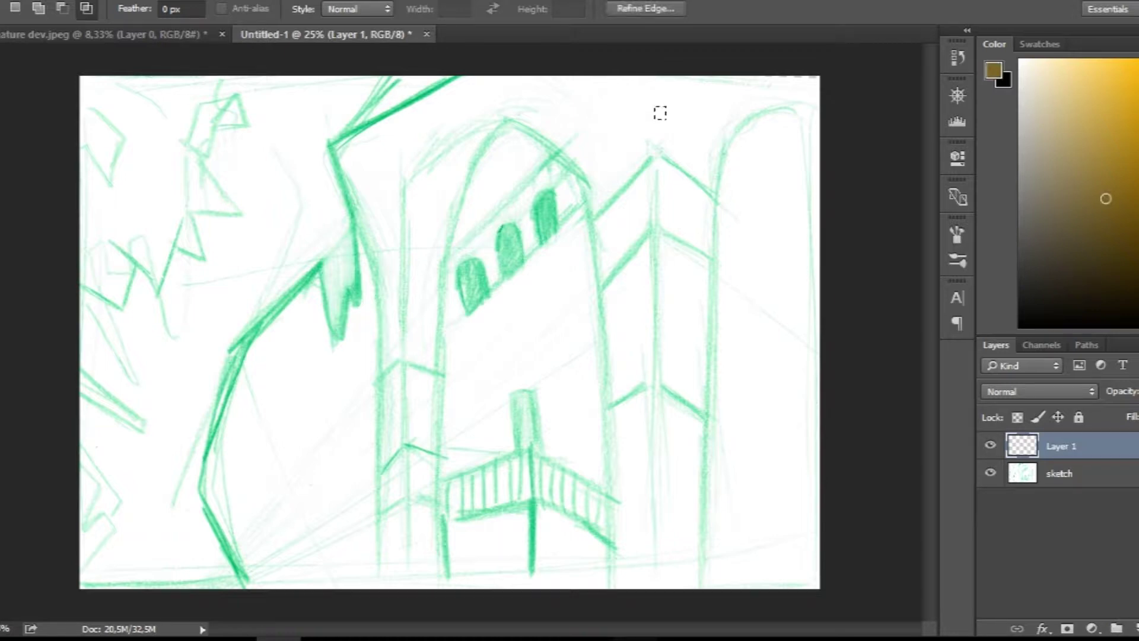
pyautogui.press('b')
pyautogui.click(672, 104)
pyautogui.click(1138, 105)
pyautogui.click(708, 103)
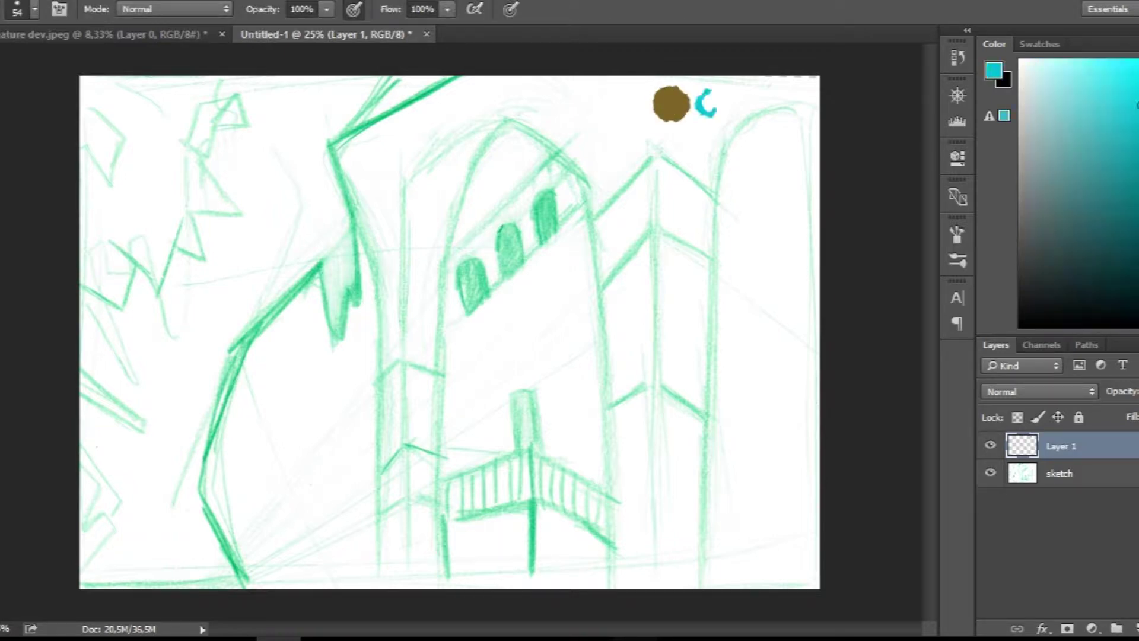
pyautogui.click(1138, 149)
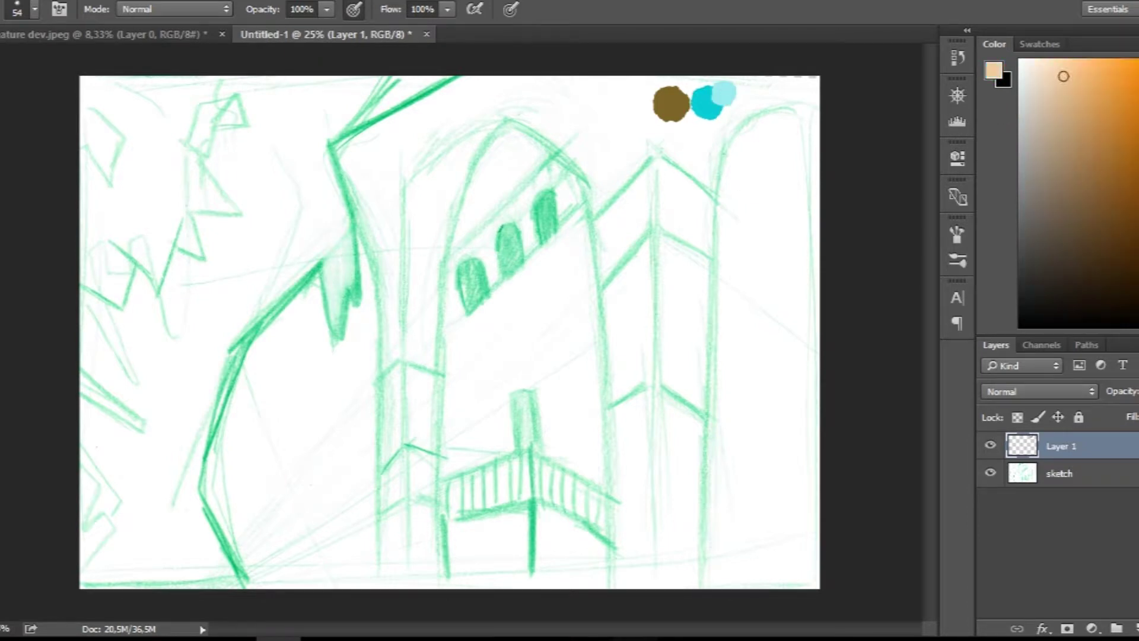
pyautogui.click(1138, 160)
pyautogui.click(1121, 147)
pyautogui.click(1138, 148)
pyautogui.click(1135, 75)
pyautogui.click(724, 117)
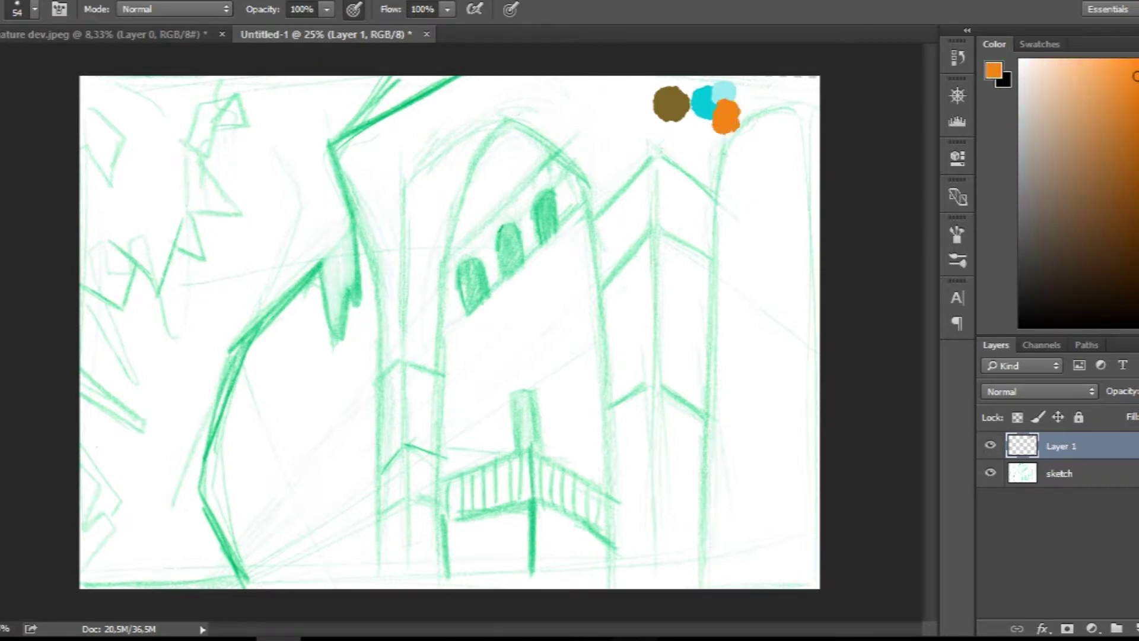
# - On a new Multiply layer, outline the left tower in brown and fill it
pyautogui.click(1134, 629)
pyautogui.keyDown('alt'); pyautogui.click(671, 103); pyautogui.keyUp('alt')
pyautogui.moveTo(317, 270); pyautogui.dragTo(216, 456)
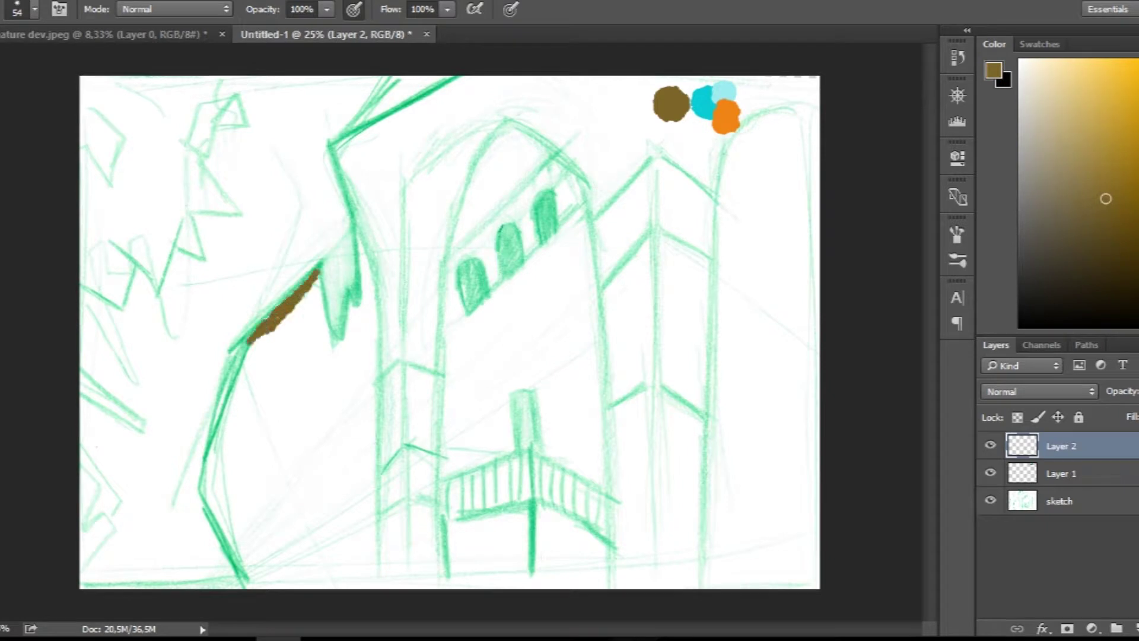
pyautogui.click(1038, 392)
pyautogui.click(1003, 73)
pyautogui.moveTo(244, 344)
pyautogui.mouseDown()
pyautogui.moveTo(195, 492)
pyautogui.moveTo(303, 587)
pyautogui.mouseUp()
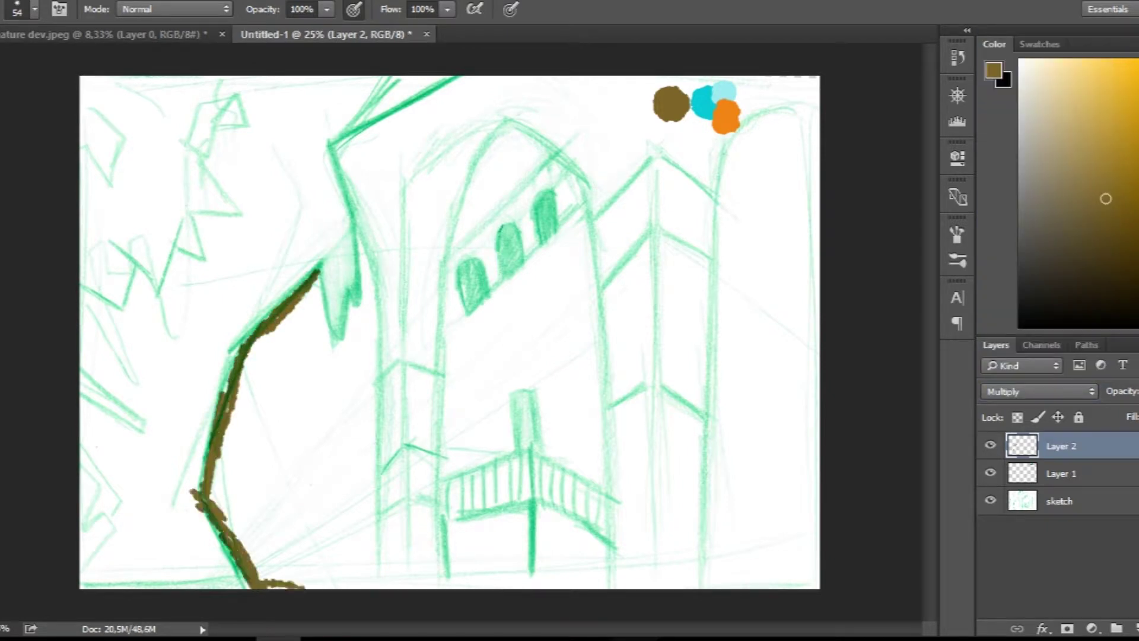
pyautogui.moveTo(318, 274); pyautogui.dragTo(345, 355)
pyautogui.moveTo(361, 234); pyautogui.dragTo(388, 587)
pyautogui.press('g')
pyautogui.click(296, 445)
# - Outline the right tower in brown and fill it solid with the Paint Bucket
pyautogui.press('b')
pyautogui.moveTo(752, 128)
pyautogui.mouseDown()
pyautogui.moveTo(814, 284)
pyautogui.moveTo(698, 587)
pyautogui.mouseUp()
pyautogui.moveTo(815, 284); pyautogui.dragTo(818, 334)
pyautogui.press('g')
pyautogui.click(766, 238)
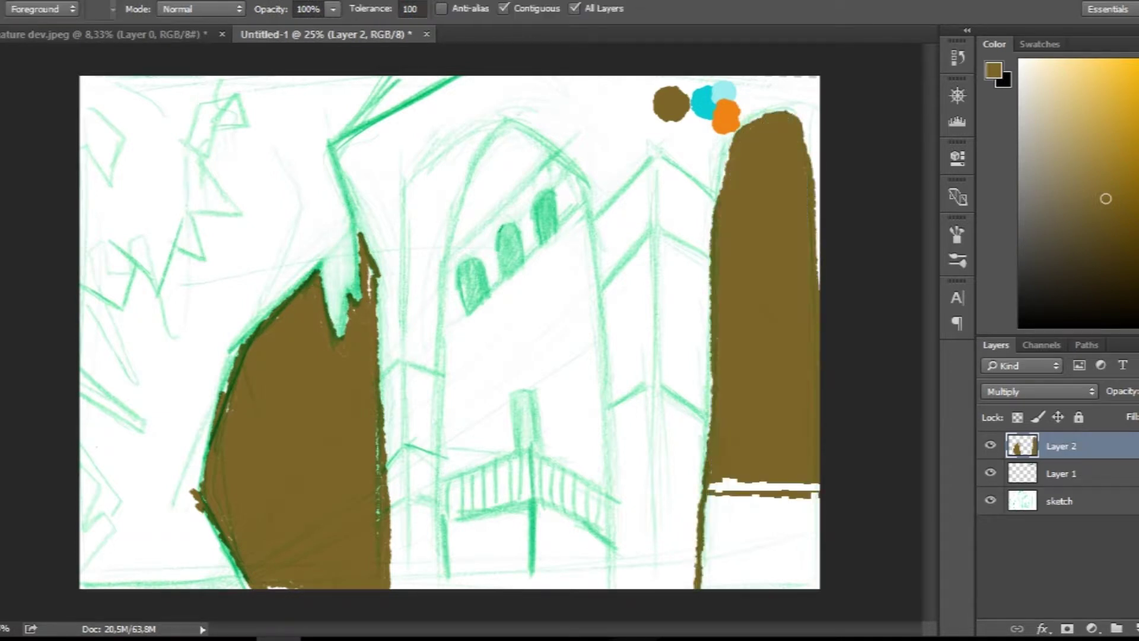
pyautogui.click(760, 534)
# - Outline the middle tower's roof, window arches and sides, then fill it solid brown
pyautogui.press('b')
pyautogui.moveTo(454, 219)
pyautogui.mouseDown()
pyautogui.moveTo(552, 154)
pyautogui.moveTo(453, 241)
pyautogui.moveTo(510, 178)
pyautogui.moveTo(522, 134)
pyautogui.mouseUp()
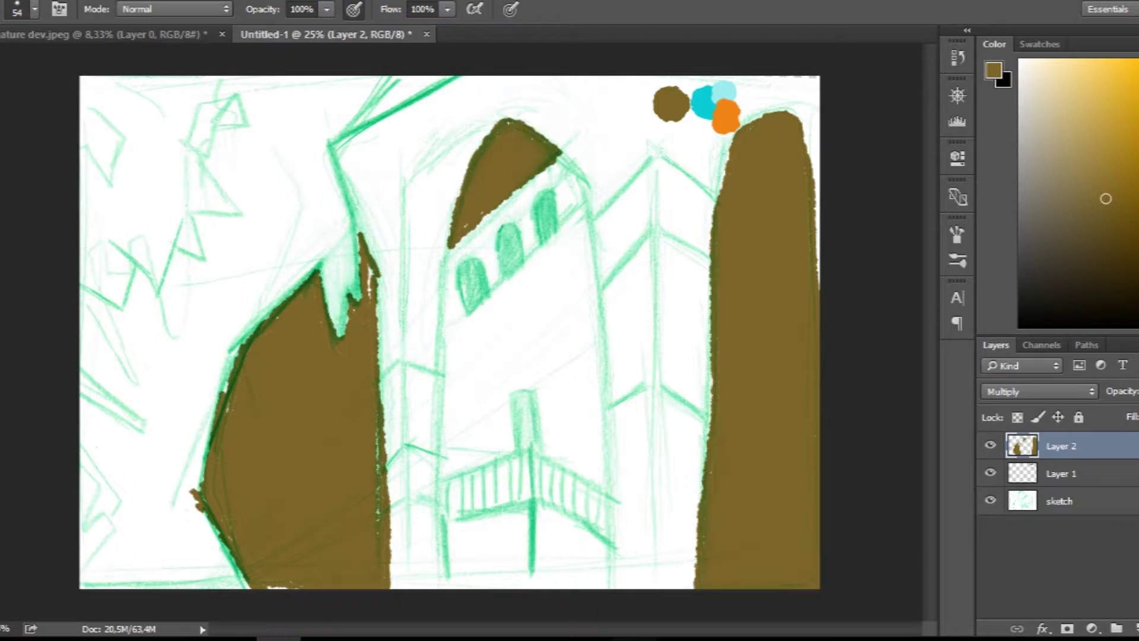
pyautogui.moveTo(466, 319); pyautogui.dragTo(585, 204)
pyautogui.moveTo(531, 243); pyautogui.dragTo(560, 234)
pyautogui.moveTo(498, 285); pyautogui.dragTo(532, 252)
pyautogui.hotkey('ctrl', 'z')
pyautogui.moveTo(468, 324)
pyautogui.mouseDown()
pyautogui.moveTo(492, 279)
pyautogui.moveTo(480, 225)
pyautogui.moveTo(575, 163)
pyautogui.moveTo(611, 588)
pyautogui.mouseUp()
pyautogui.moveTo(448, 238); pyautogui.dragTo(447, 587)
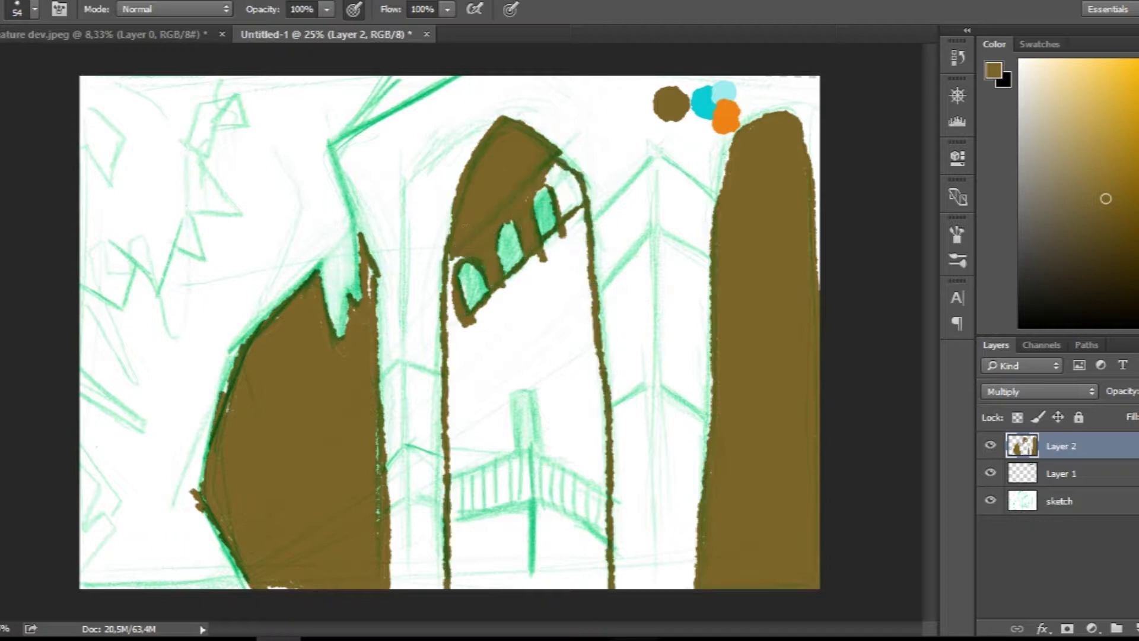
pyautogui.moveTo(552, 154); pyautogui.dragTo(585, 222)
pyautogui.moveTo(561, 181); pyautogui.dragTo(569, 246)
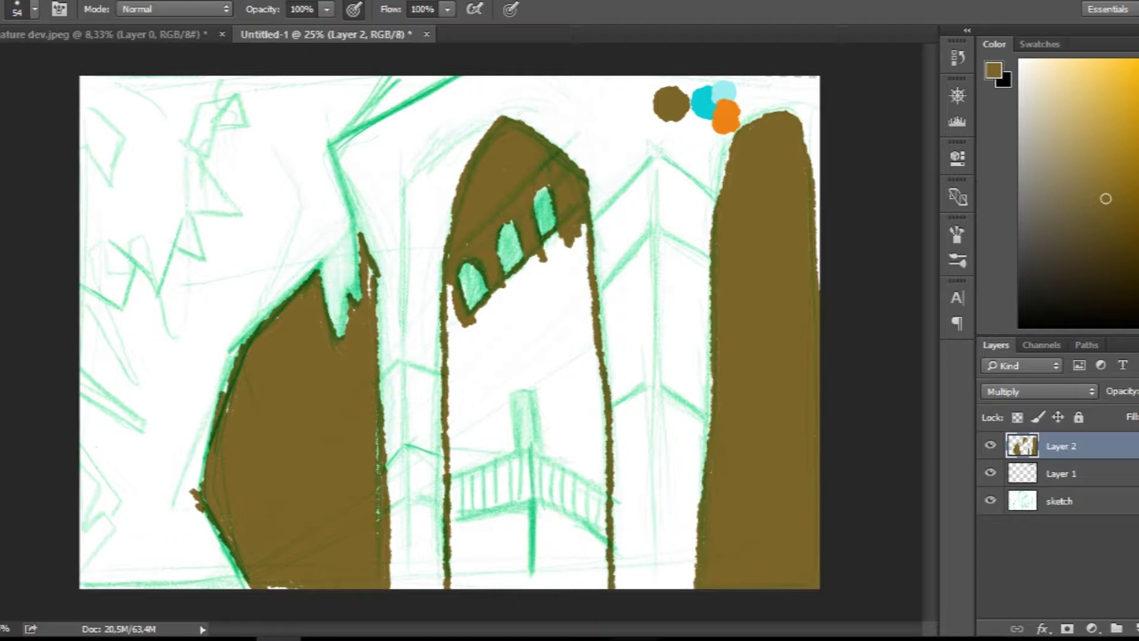
pyautogui.press('g')
pyautogui.click(522, 356)
# - Paint a dark brown door on the middle tower above the staircase
pyautogui.press('b')
pyautogui.click(1125, 264)
pyautogui.moveTo(531, 391)
pyautogui.mouseDown()
pyautogui.moveTo(531, 439)
pyautogui.moveTo(519, 445)
pyautogui.moveTo(535, 495)
pyautogui.mouseUp()
pyautogui.moveTo(510, 442); pyautogui.dragTo(516, 502)
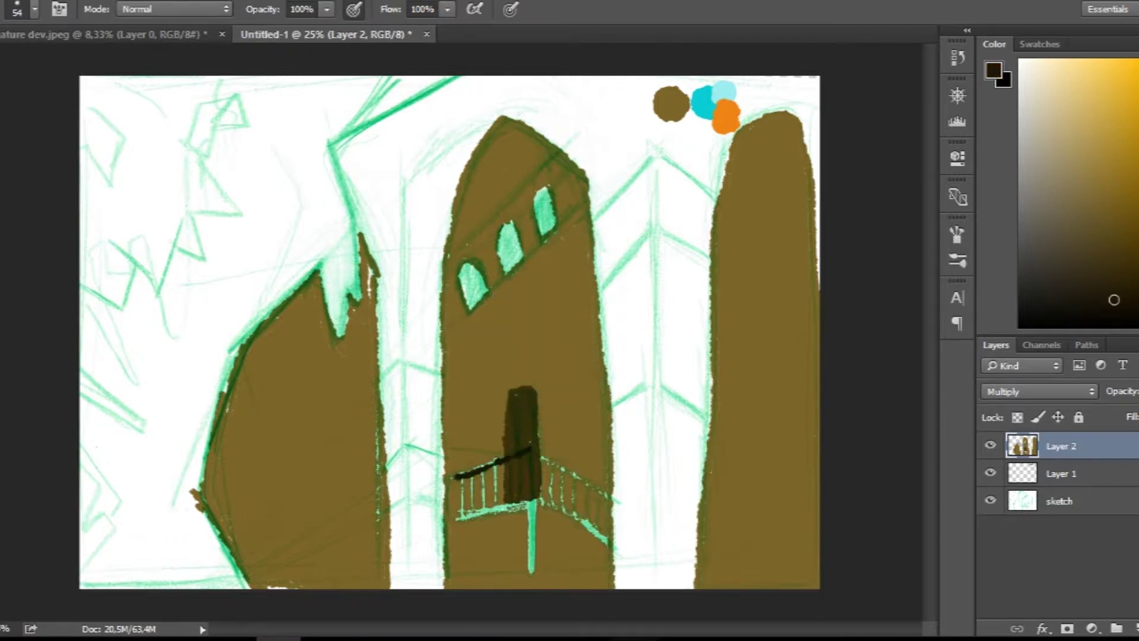
# - Paint the staircase rails, central post and balusters in dark brown
pyautogui.moveTo(456, 474); pyautogui.dragTo(531, 450)
pyautogui.moveTo(537, 454); pyautogui.dragTo(611, 492)
pyautogui.moveTo(532, 498); pyautogui.dragTo(533, 587)
pyautogui.moveTo(448, 518)
pyautogui.mouseDown()
pyautogui.moveTo(531, 505)
pyautogui.moveTo(617, 549)
pyautogui.mouseUp()
pyautogui.moveTo(587, 483); pyautogui.dragTo(590, 528)
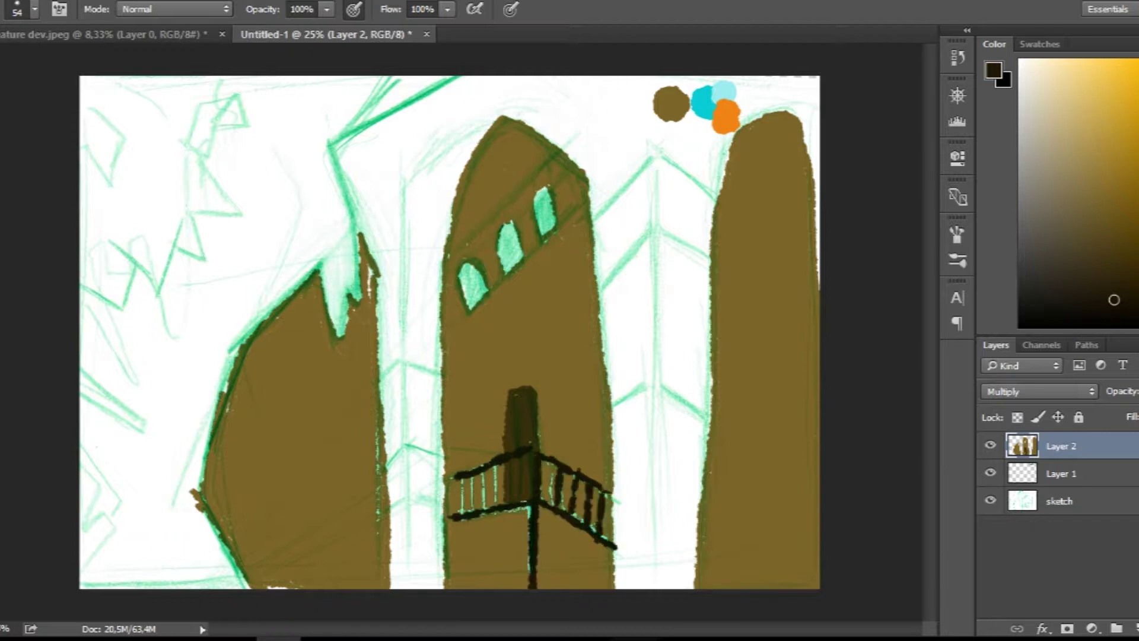
pyautogui.moveTo(508, 463); pyautogui.dragTo(507, 503)
pyautogui.moveTo(495, 466); pyautogui.dragTo(495, 507)
pyautogui.moveTo(478, 473); pyautogui.dragTo(477, 511)
pyautogui.moveTo(460, 479); pyautogui.dragTo(459, 513)
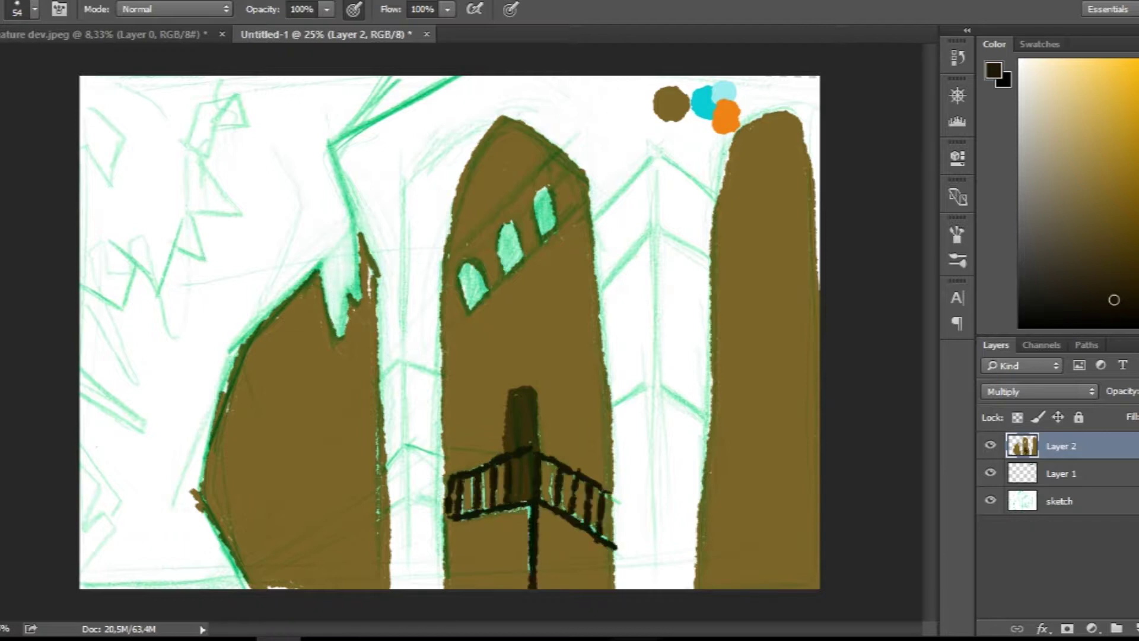
pyautogui.click(990, 501)
# - Fill the sky and gaps between the towers with tan
pyautogui.press('i')
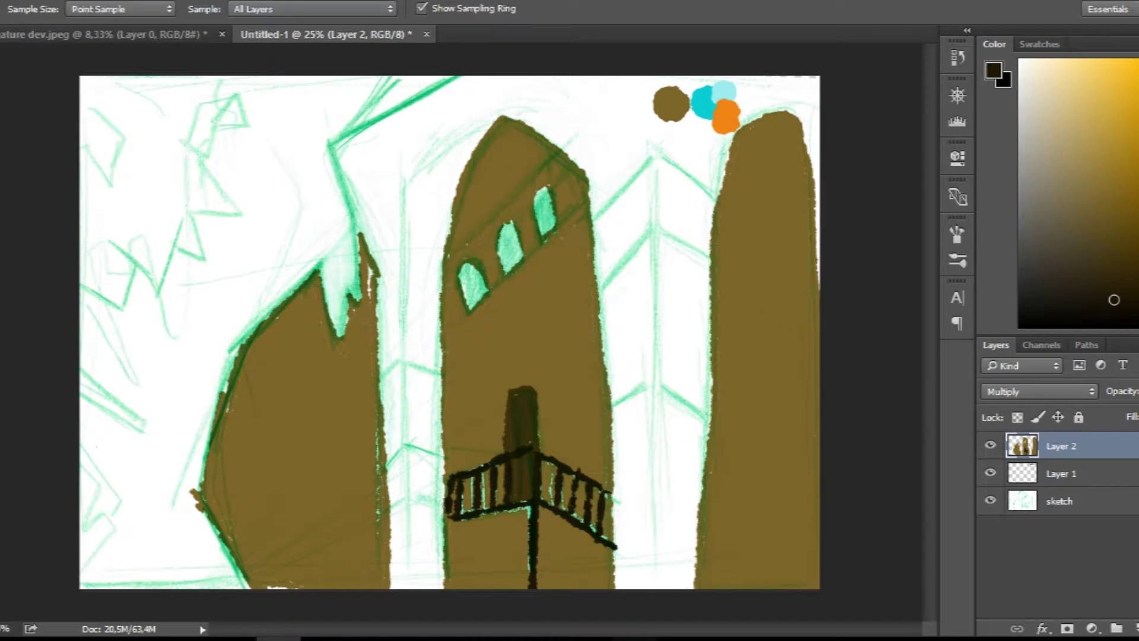
pyautogui.press('b')
pyautogui.moveTo(653, 237); pyautogui.dragTo(644, 395)
pyautogui.moveTo(655, 323); pyautogui.dragTo(659, 484)
pyautogui.moveTo(359, 237)
pyautogui.mouseDown()
pyautogui.moveTo(409, 113)
pyautogui.moveTo(460, 77)
pyautogui.mouseUp()
pyautogui.press('g')
pyautogui.click(594, 107)
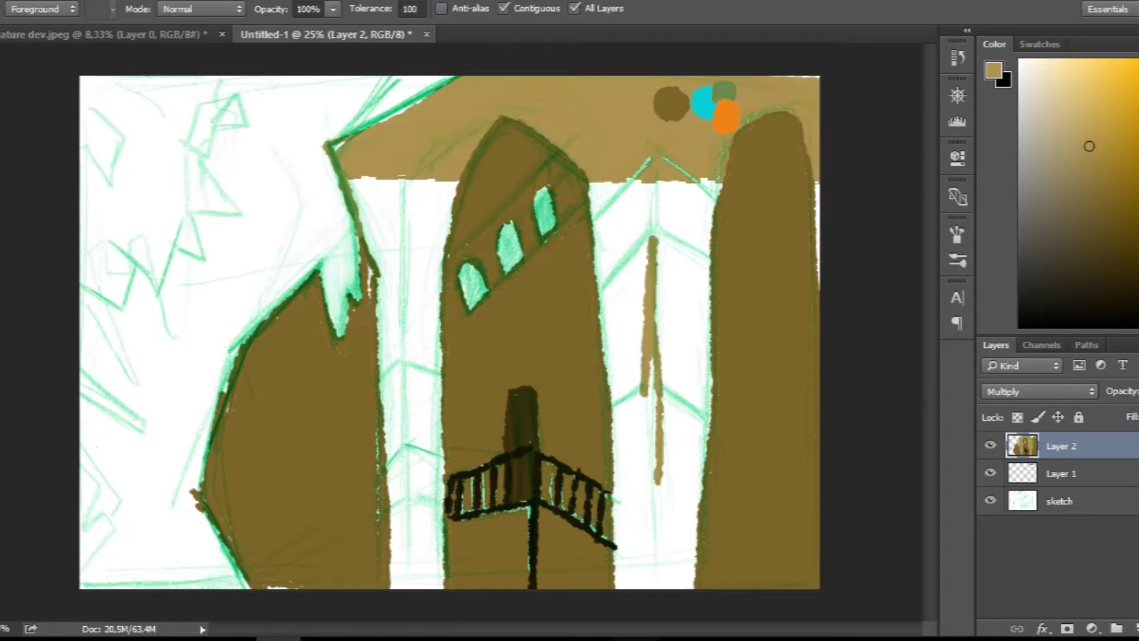
pyautogui.click(653, 356)
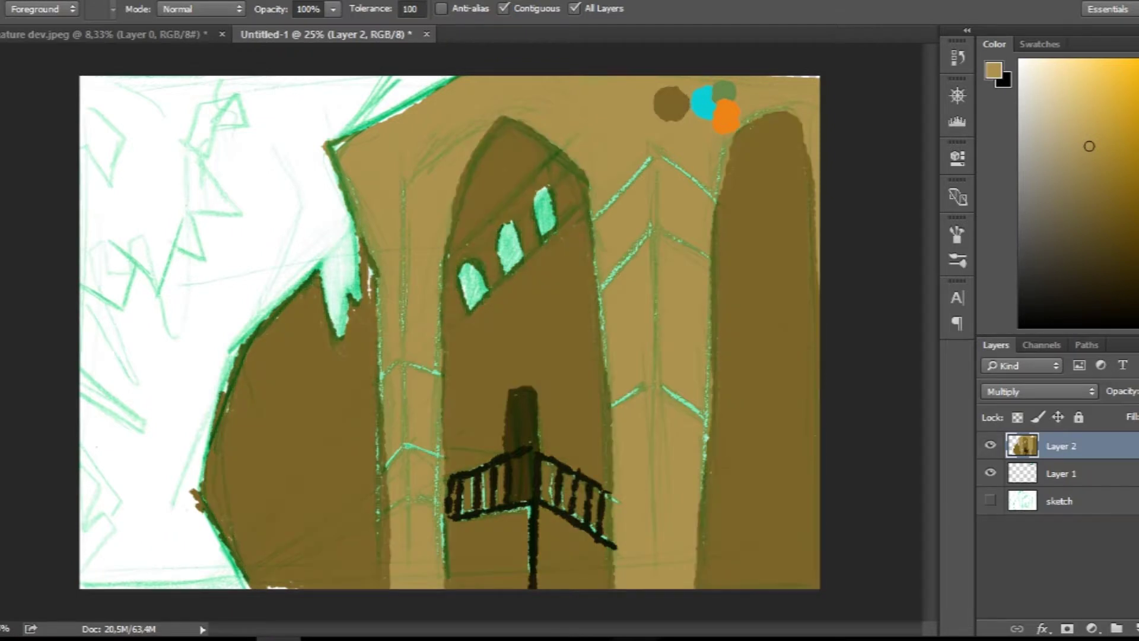
# - Hide the sketch and palette swatch layers and sample dark brown for shading
pyautogui.press('i')
pyautogui.click(990, 500)
pyautogui.click(991, 473)
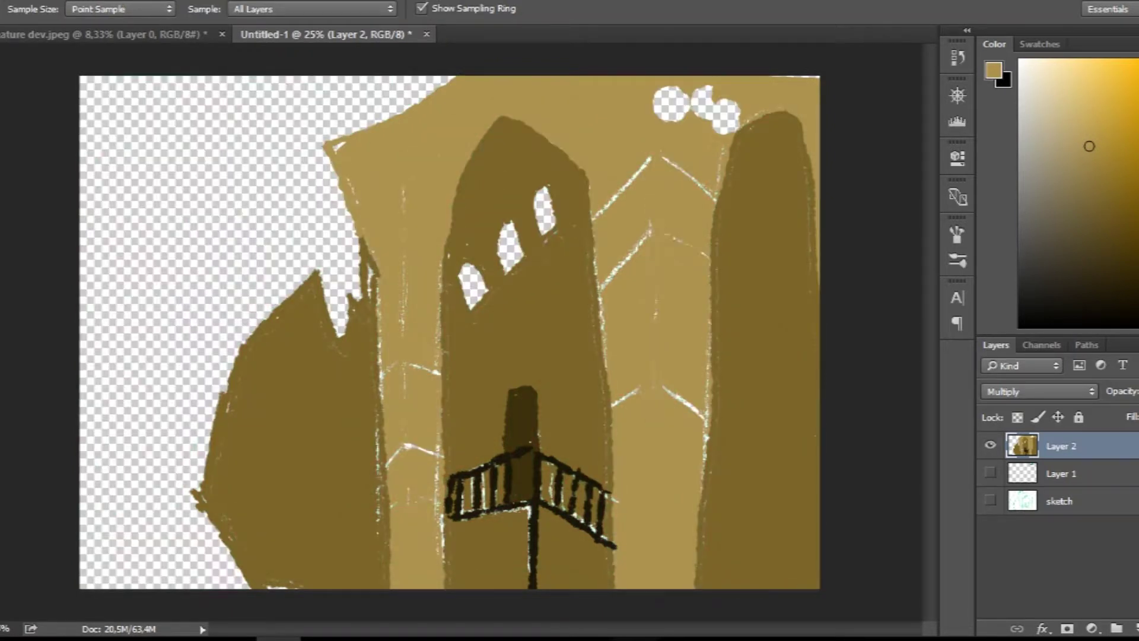
pyautogui.press('b')
pyautogui.click(35, 9)
pyautogui.press('i')
pyautogui.press('b')
# - Brush dark brown shading down the left tower and the right tower
pyautogui.moveTo(318, 275); pyautogui.dragTo(226, 492)
pyautogui.moveTo(214, 451); pyautogui.dragTo(279, 585)
pyautogui.moveTo(297, 386); pyautogui.dragTo(255, 487)
pyautogui.moveTo(771, 119)
pyautogui.mouseDown()
pyautogui.moveTo(739, 285)
pyautogui.moveTo(721, 572)
pyautogui.mouseUp()
pyautogui.moveTo(777, 137); pyautogui.dragTo(801, 351)
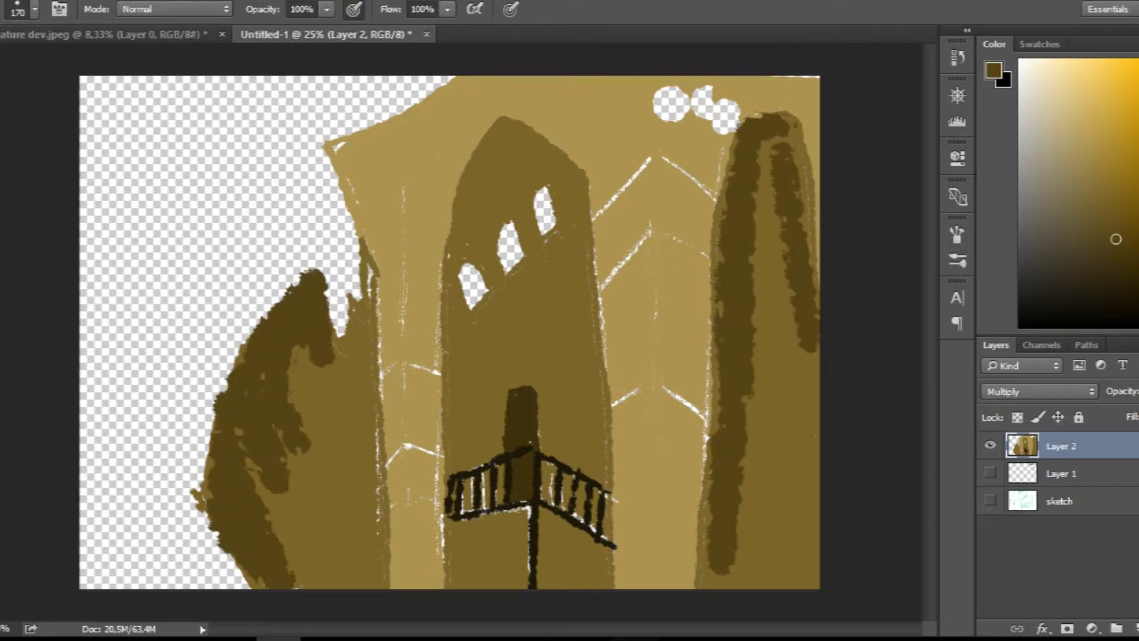
pyautogui.moveTo(777, 213); pyautogui.dragTo(804, 379)
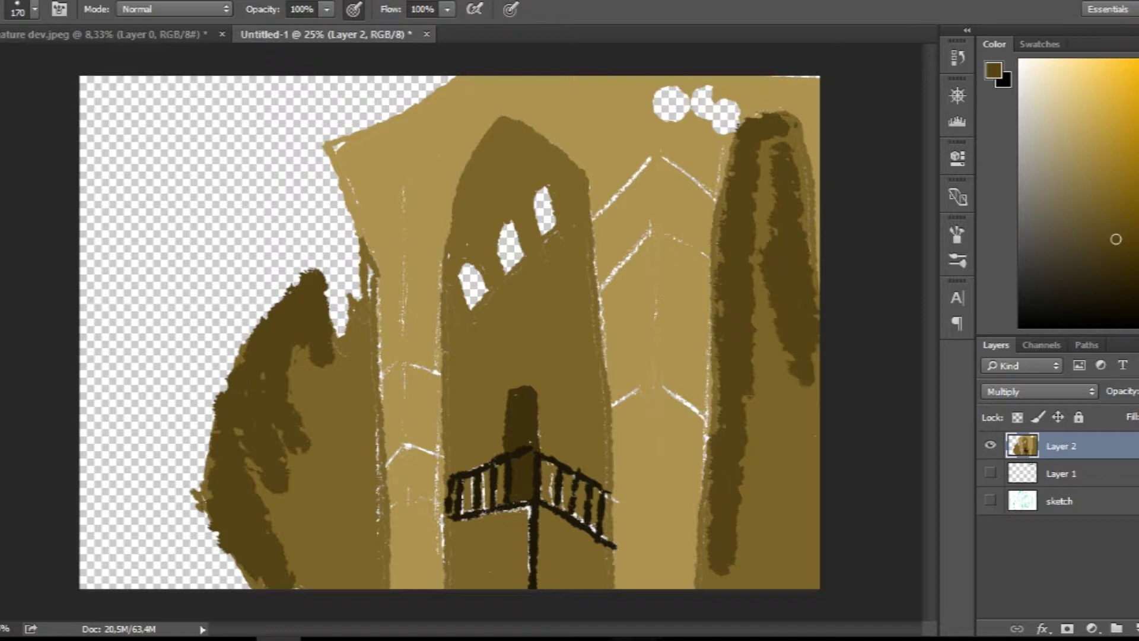
# - Deepen shading along the left tower edge, middle tower top and base, and right tower column
pyautogui.moveTo(350, 339); pyautogui.dragTo(312, 181)
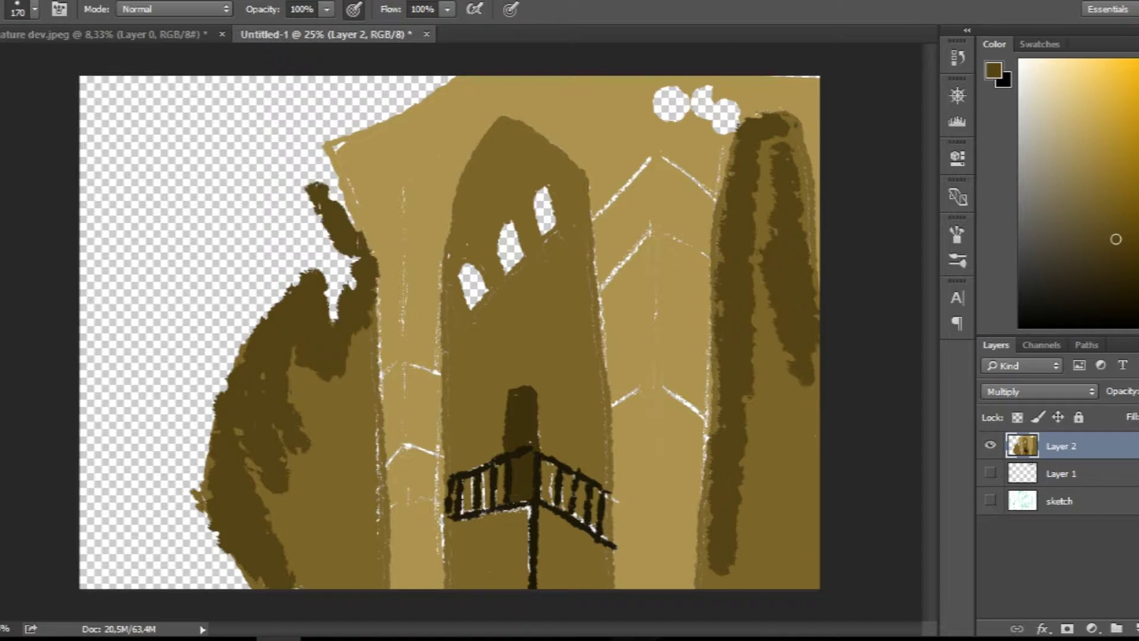
pyautogui.moveTo(498, 118); pyautogui.dragTo(579, 237)
pyautogui.moveTo(504, 124)
pyautogui.mouseDown()
pyautogui.moveTo(475, 161)
pyautogui.moveTo(451, 243)
pyautogui.mouseUp()
pyautogui.moveTo(611, 543); pyautogui.dragTo(546, 588)
pyautogui.moveTo(528, 549); pyautogui.dragTo(451, 587)
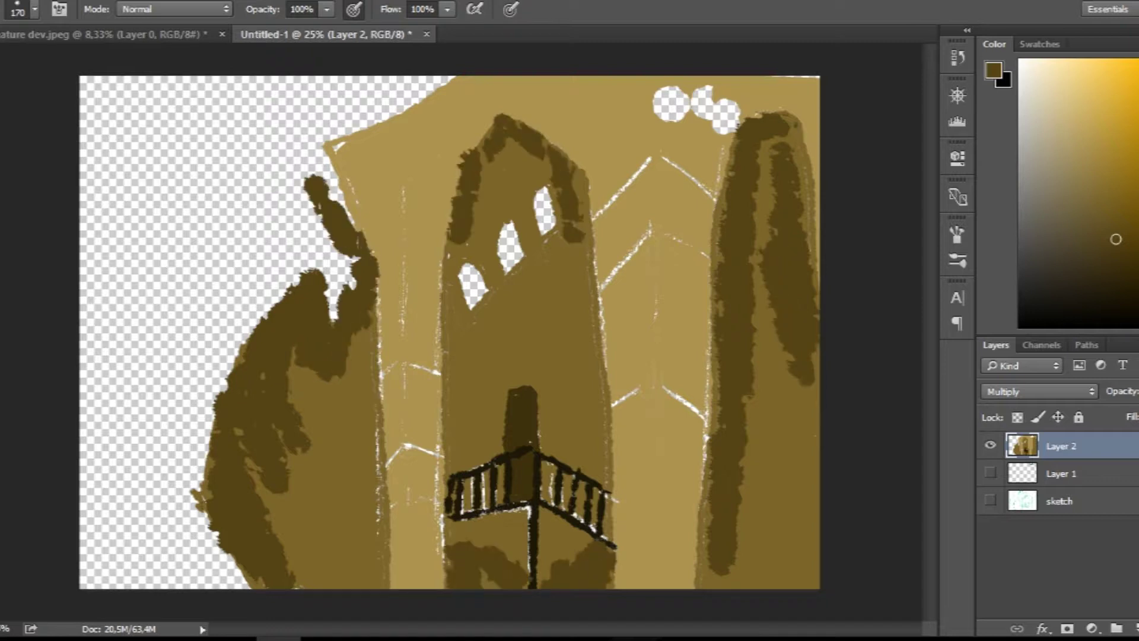
pyautogui.moveTo(321, 371); pyautogui.dragTo(302, 425)
pyautogui.moveTo(783, 128)
pyautogui.mouseDown()
pyautogui.moveTo(807, 222)
pyautogui.moveTo(766, 247)
pyautogui.mouseUp()
pyautogui.moveTo(771, 291); pyautogui.dragTo(798, 475)
pyautogui.moveTo(810, 356); pyautogui.dragTo(810, 496)
pyautogui.moveTo(762, 249)
pyautogui.mouseDown()
pyautogui.moveTo(763, 433)
pyautogui.moveTo(789, 531)
pyautogui.mouseUp()
pyautogui.moveTo(486, 178); pyautogui.dragTo(540, 151)
# - Cover the white spots at top right with tan and show the palette swatches again
pyautogui.keyDown('alt'); pyautogui.click(682, 148); pyautogui.keyUp('alt')
pyautogui.moveTo(659, 98)
pyautogui.mouseDown()
pyautogui.moveTo(721, 116)
pyautogui.moveTo(745, 142)
pyautogui.mouseUp()
pyautogui.click(990, 472)
pyautogui.press('i')
pyautogui.click(694, 107)
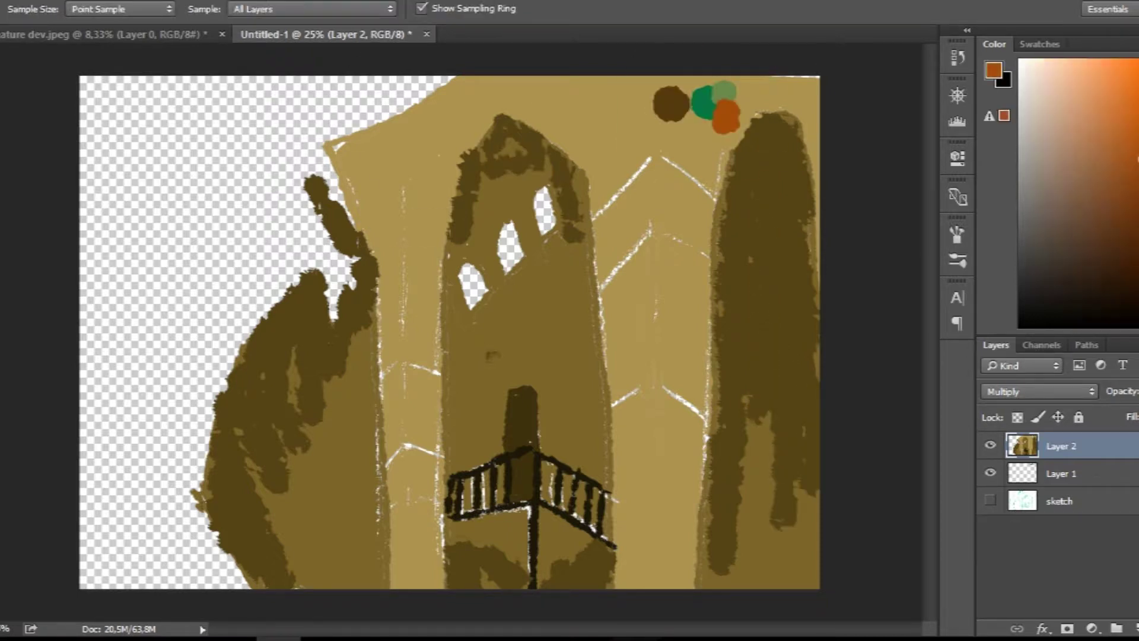
# - Paint dark brown shadow sides beside the upper, left and lower orange bands
pyautogui.keyDown('alt'); pyautogui.click(991, 473); pyautogui.keyUp('alt')
pyautogui.click(724, 115)
pyautogui.keyDown('alt'); pyautogui.click(990, 473); pyautogui.keyUp('alt')
pyautogui.press('b')
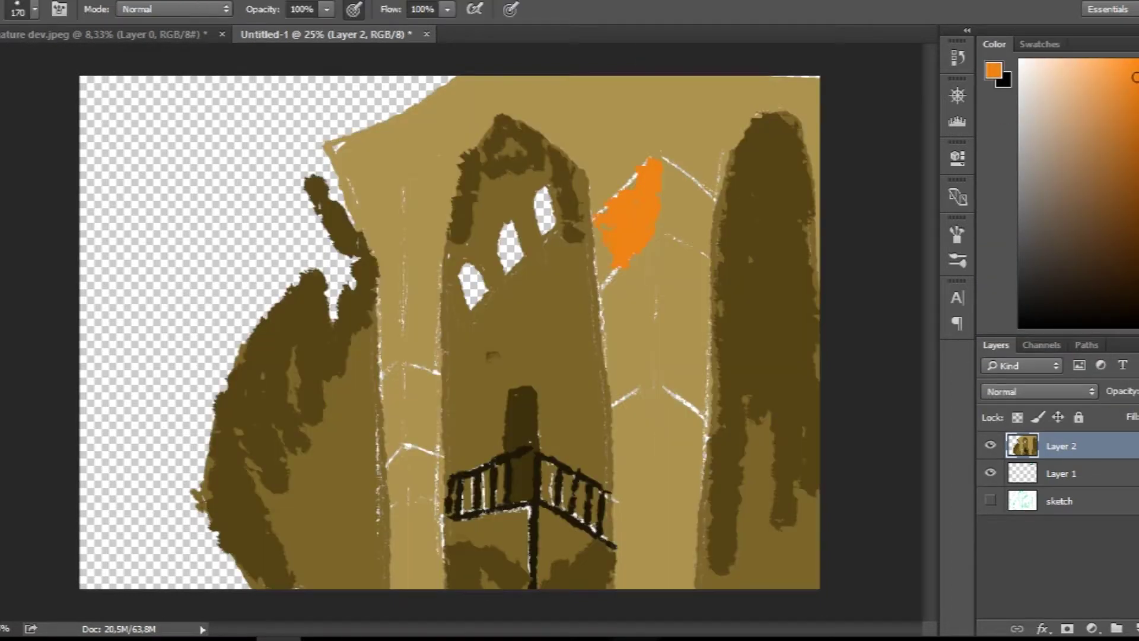
pyautogui.moveTo(676, 169)
pyautogui.mouseDown()
pyautogui.moveTo(703, 240)
pyautogui.moveTo(665, 190)
pyautogui.mouseUp()
pyautogui.moveTo(409, 332); pyautogui.dragTo(427, 356)
pyautogui.keyDown('alt'); pyautogui.click(611, 218); pyautogui.keyUp('alt')
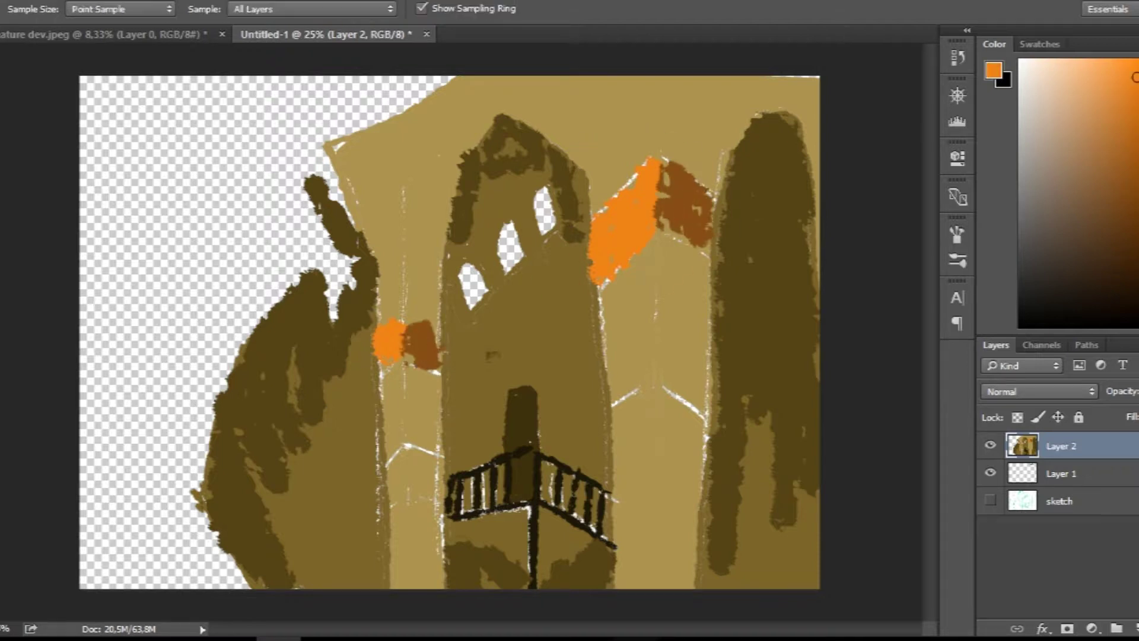
pyautogui.click(1134, 249)
pyautogui.moveTo(659, 404)
pyautogui.mouseDown()
pyautogui.moveTo(677, 457)
pyautogui.moveTo(701, 468)
pyautogui.mouseUp()
pyautogui.moveTo(416, 451); pyautogui.dragTo(427, 492)
# - Darken the tree, tower top, left foliage, building base and central tower edge, then add a new layer
pyautogui.click(1078, 266)
pyautogui.moveTo(753, 121); pyautogui.dragTo(777, 190)
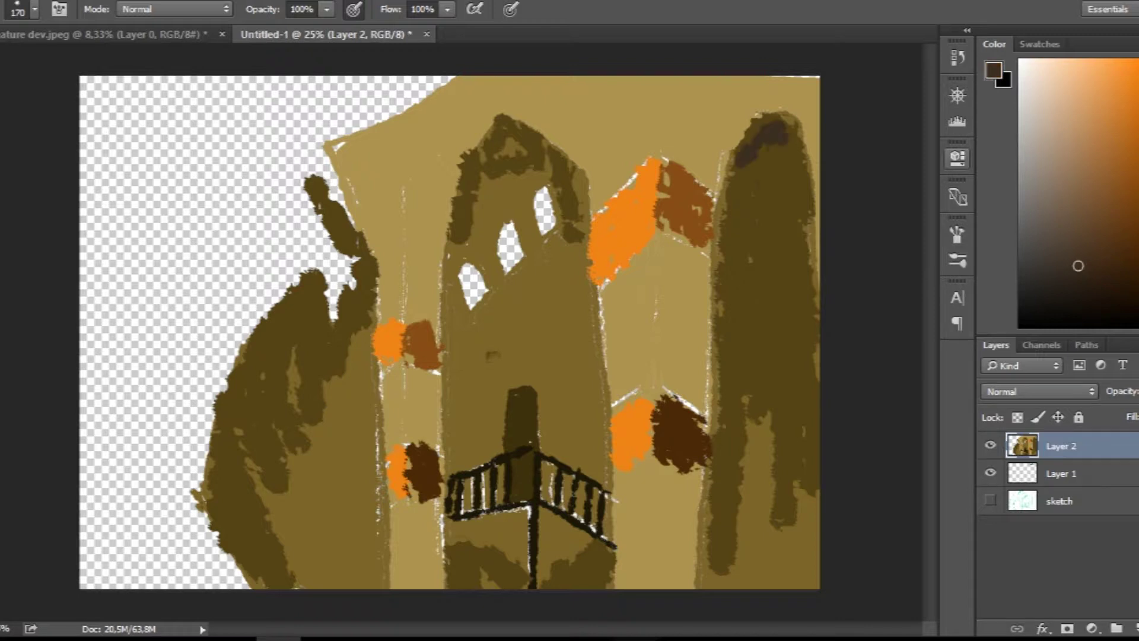
pyautogui.moveTo(490, 155); pyautogui.dragTo(540, 130)
pyautogui.moveTo(315, 196)
pyautogui.mouseDown()
pyautogui.moveTo(226, 463)
pyautogui.moveTo(320, 587)
pyautogui.mouseUp()
pyautogui.moveTo(457, 579); pyautogui.dragTo(605, 570)
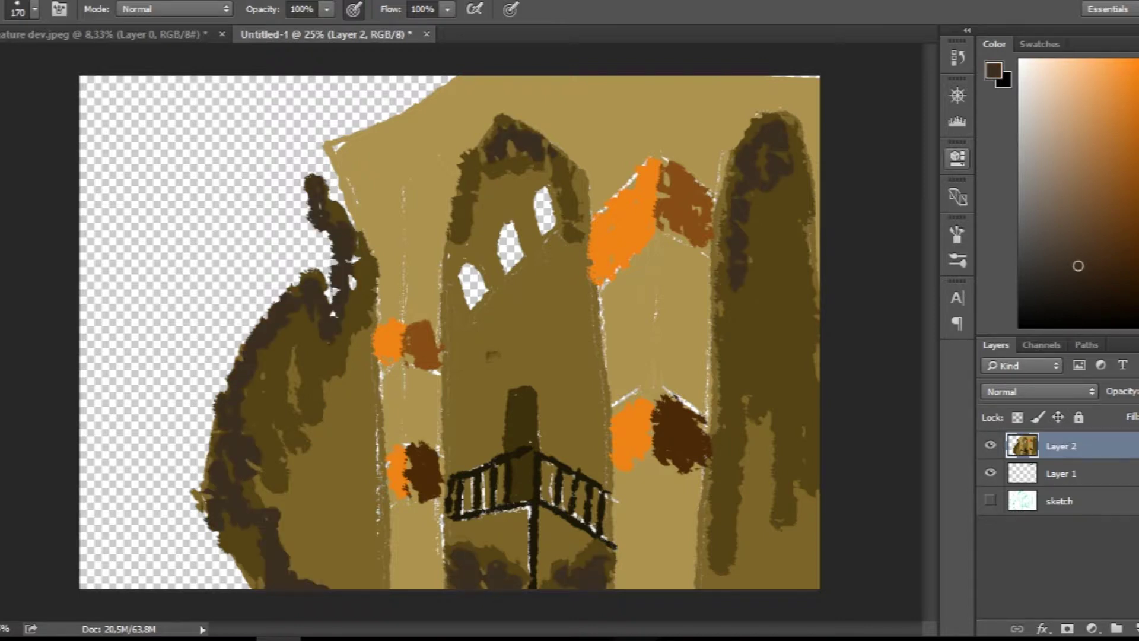
pyautogui.moveTo(569, 223); pyautogui.dragTo(584, 300)
pyautogui.click(1116, 628)
pyautogui.click(990, 529)
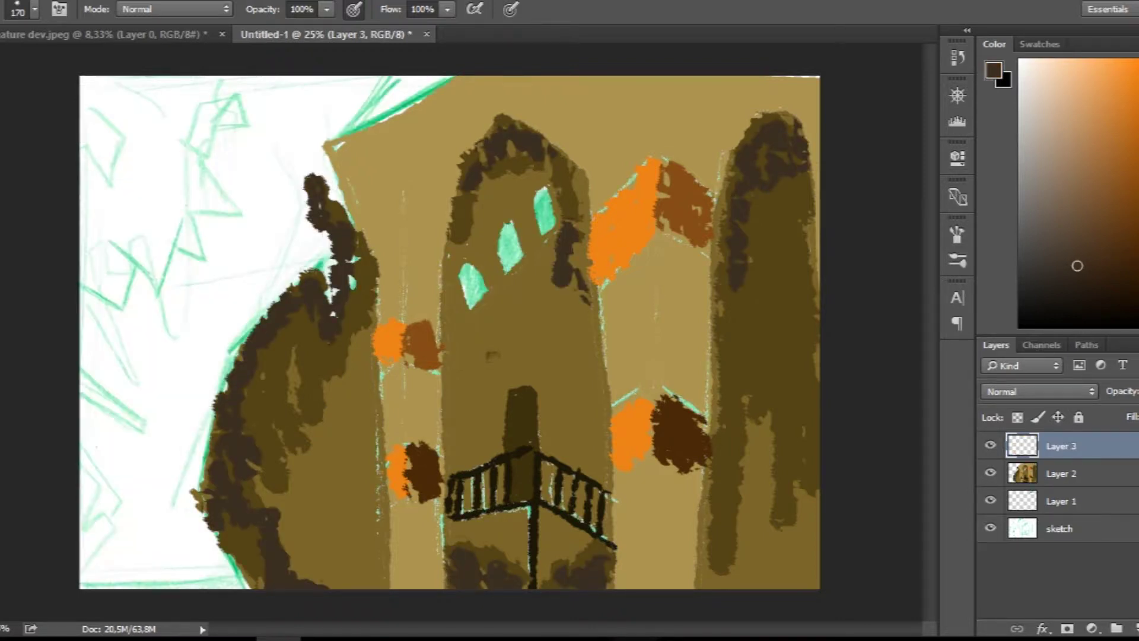
# - Hide the building and sketch layers, then fill the sky left of the building with cyan
pyautogui.click(990, 473)
pyautogui.keyDown('alt'); pyautogui.click(701, 102); pyautogui.keyUp('alt')
pyautogui.moveTo(454, 78); pyautogui.dragTo(261, 584)
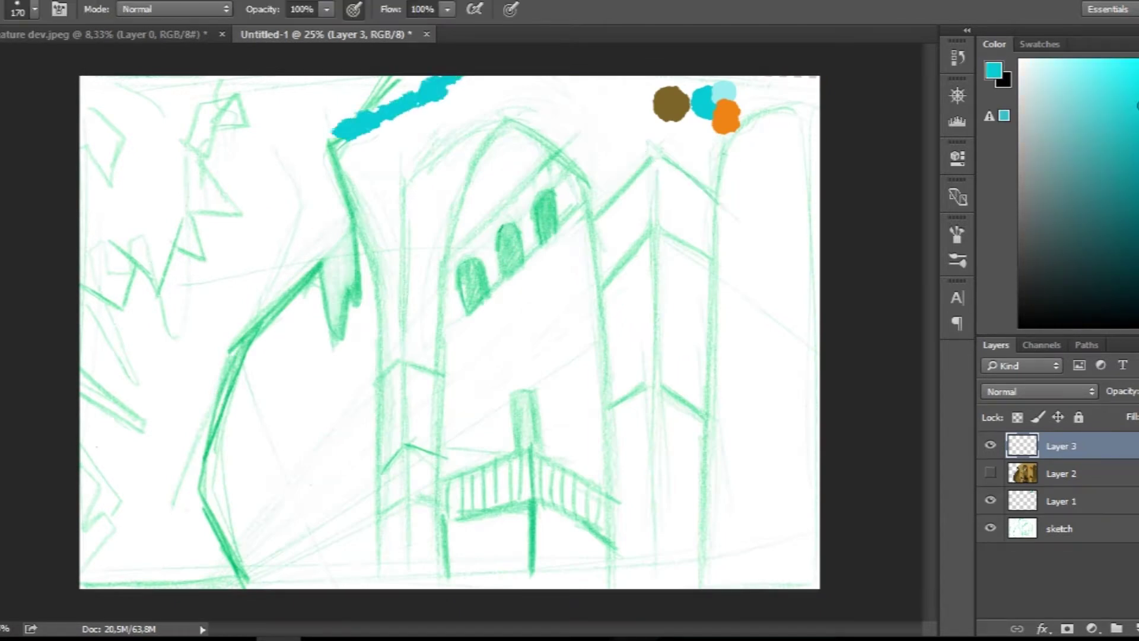
pyautogui.click(990, 528)
pyautogui.press('w')
pyautogui.click(148, 297)
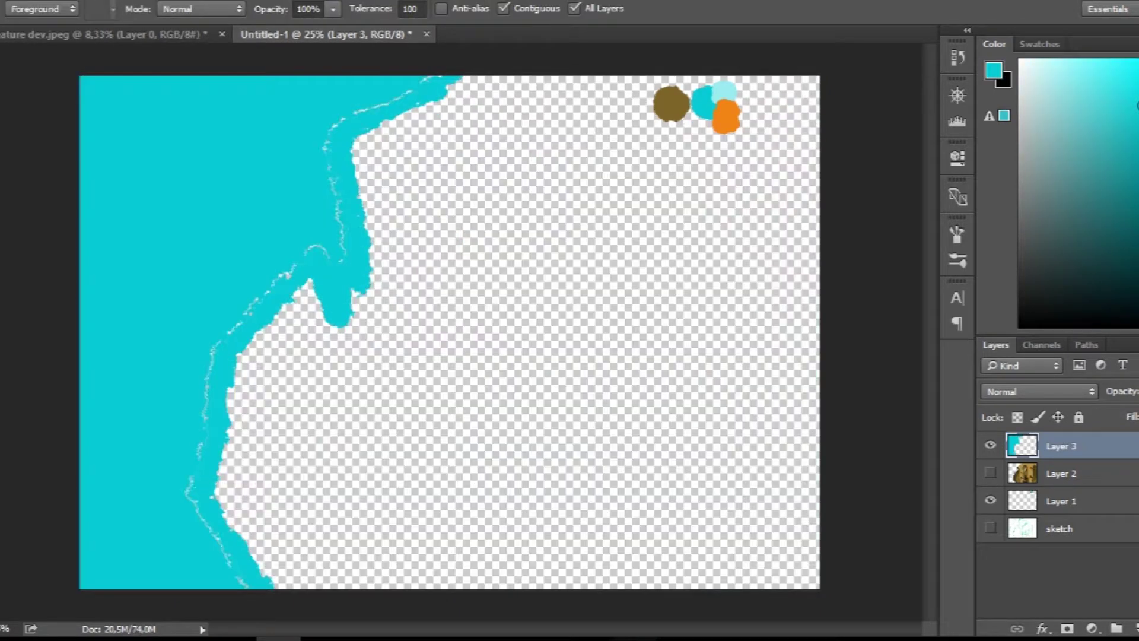
# - Pick a light cyan and brush streaks across the sky's upper-left, top and left edge
pyautogui.press('b')
pyautogui.click(1119, 214)
pyautogui.click(1067, 82)
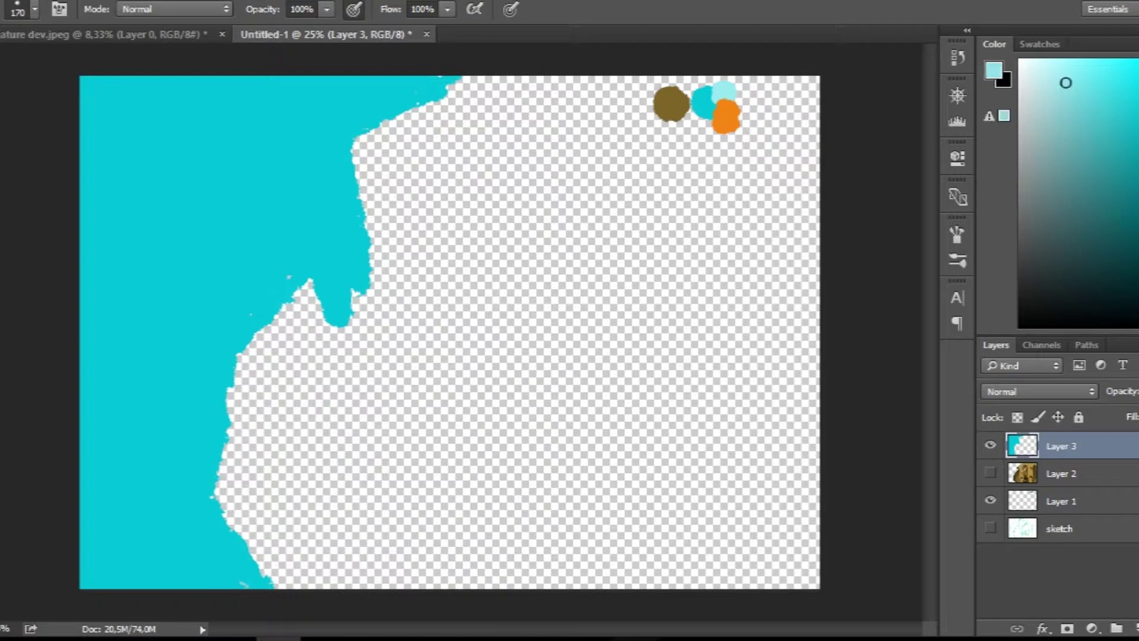
pyautogui.moveTo(228, 139); pyautogui.dragTo(219, 220)
pyautogui.moveTo(439, 83); pyautogui.dragTo(356, 139)
pyautogui.moveTo(279, 290); pyautogui.dragTo(190, 507)
pyautogui.moveTo(195, 558); pyautogui.dragTo(128, 525)
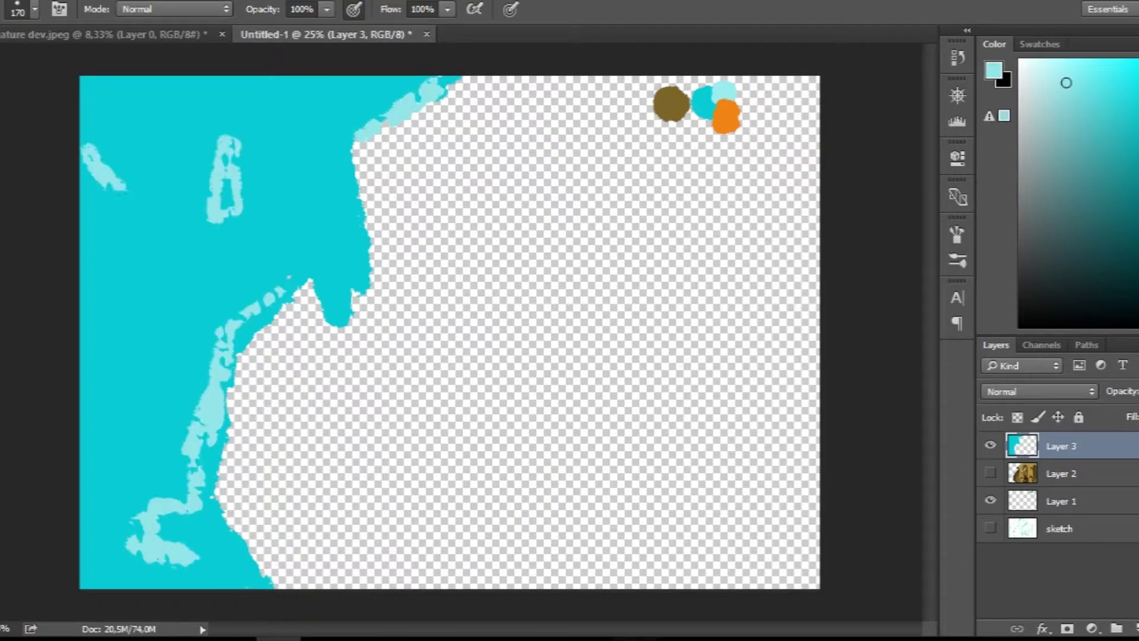
# - Add more light-cyan streaks through the upper sky, right edge and bottom-left
pyautogui.moveTo(86, 145); pyautogui.dragTo(101, 371)
pyautogui.moveTo(160, 95); pyautogui.dragTo(160, 184)
pyautogui.moveTo(309, 80); pyautogui.dragTo(279, 121)
pyautogui.moveTo(353, 160); pyautogui.dragTo(341, 320)
pyautogui.moveTo(207, 270); pyautogui.dragTo(119, 459)
pyautogui.moveTo(288, 142); pyautogui.dragTo(305, 187)
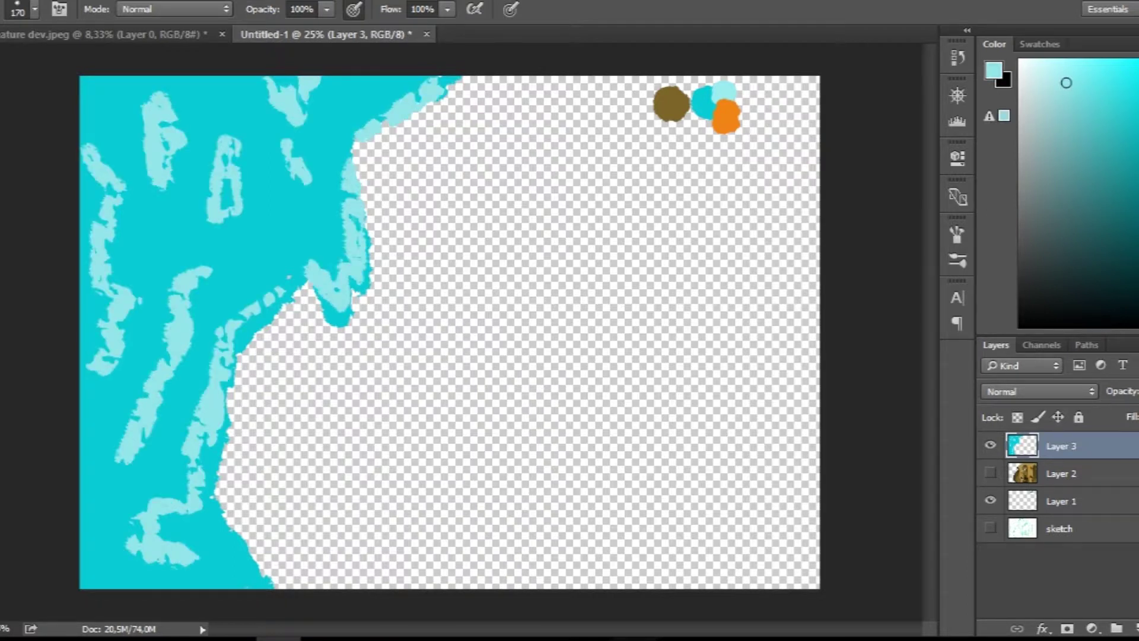
pyautogui.moveTo(113, 531); pyautogui.dragTo(86, 585)
pyautogui.moveTo(229, 585); pyautogui.dragTo(175, 567)
pyautogui.moveTo(190, 205)
pyautogui.mouseDown()
pyautogui.moveTo(133, 217)
pyautogui.moveTo(152, 324)
pyautogui.mouseUp()
# - Show and select Layer 2, add Layer 4 above it, and set the brush size to 54
pyautogui.click(991, 473)
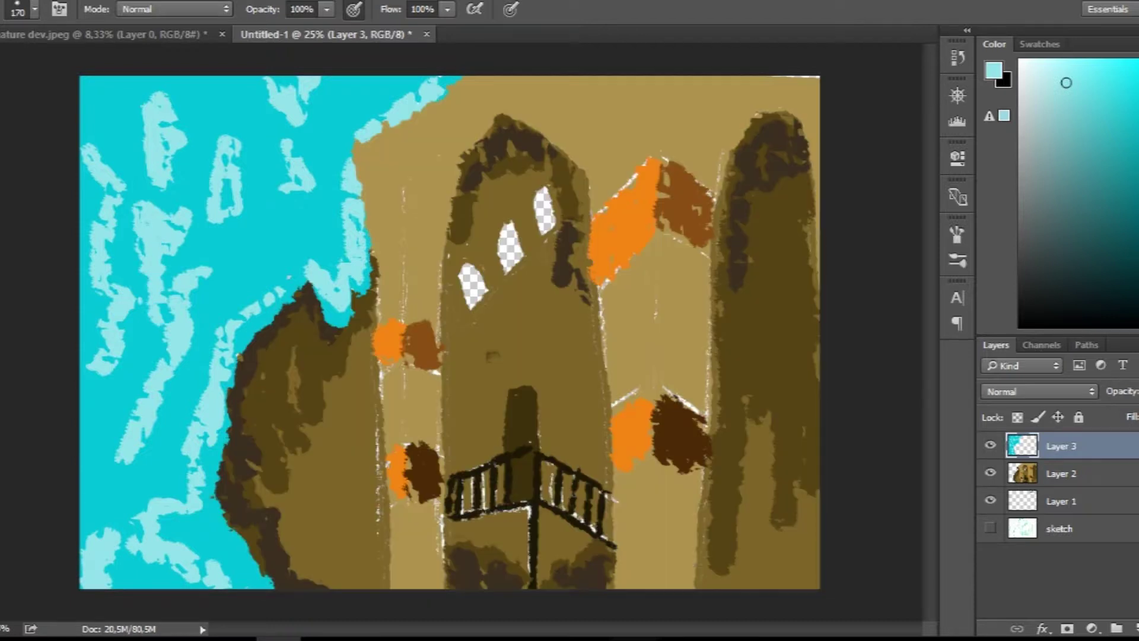
pyautogui.click(1062, 473)
pyautogui.click(1131, 628)
pyautogui.click(35, 8)
pyautogui.press('Return')
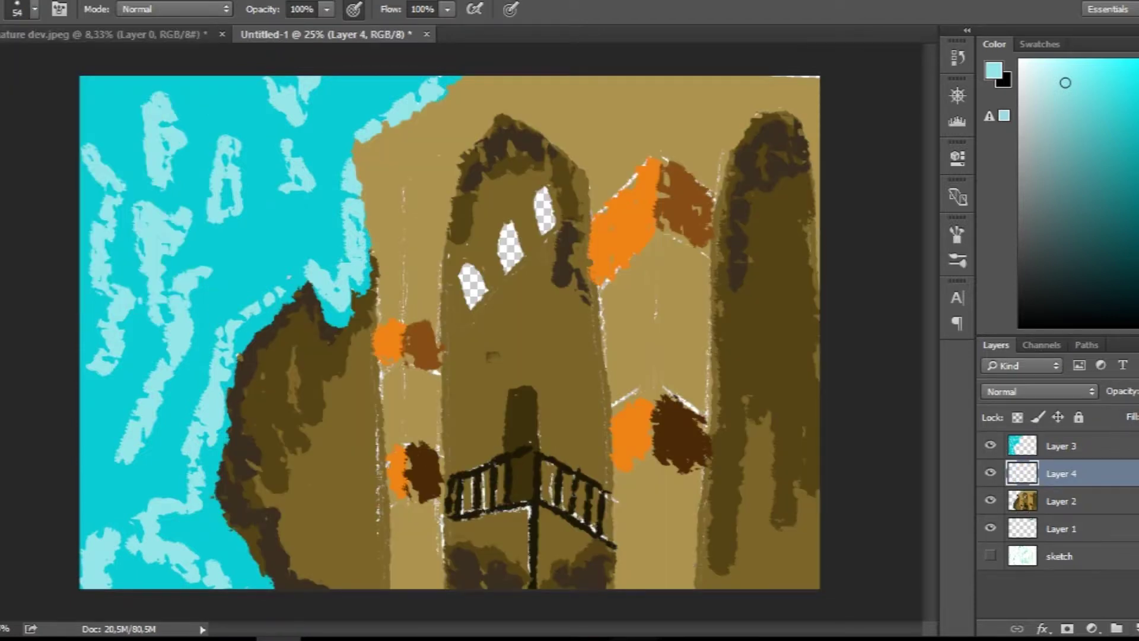
# - Sample the wall's tan and paint light-tan highlights on the left wall and central panel
pyautogui.keyDown('alt'); pyautogui.click(415, 267); pyautogui.keyUp('alt')
pyautogui.moveTo(397, 193); pyautogui.dragTo(398, 309)
pyautogui.moveTo(378, 191); pyautogui.dragTo(380, 315)
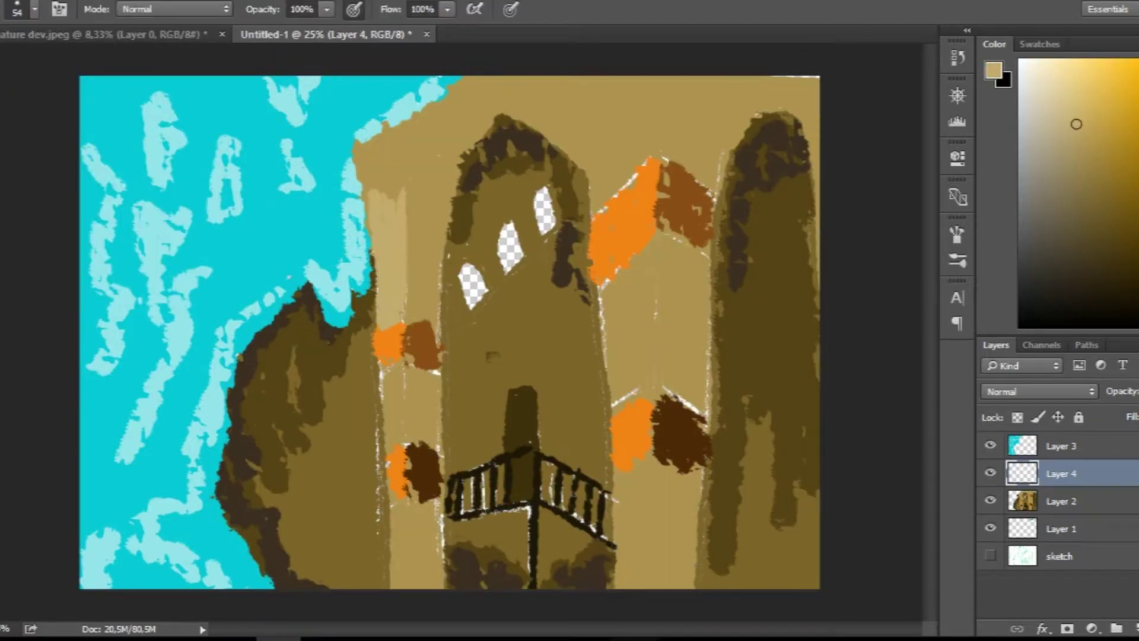
pyautogui.moveTo(395, 365); pyautogui.dragTo(395, 448)
pyautogui.moveTo(399, 501); pyautogui.dragTo(399, 588)
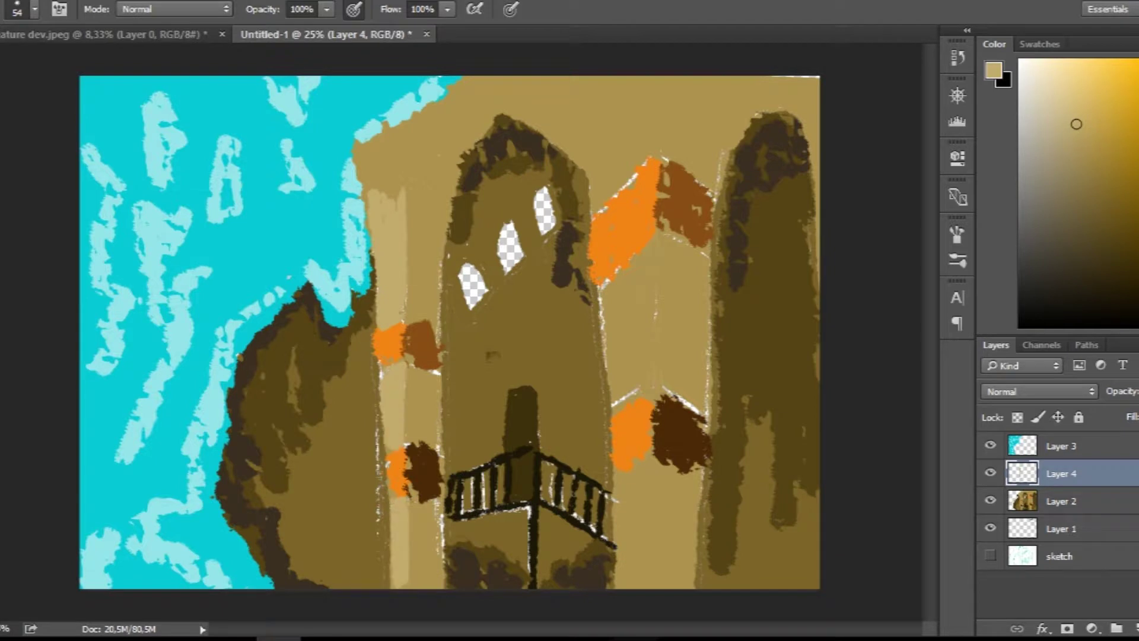
pyautogui.moveTo(650, 246)
pyautogui.mouseDown()
pyautogui.moveTo(623, 279)
pyautogui.moveTo(614, 356)
pyautogui.mouseUp()
pyautogui.moveTo(638, 267); pyautogui.dragTo(626, 392)
pyautogui.moveTo(617, 350); pyautogui.dragTo(618, 404)
# - Paint a light-tan roof over the tower top and highlight the upper-left and lower-right walls
pyautogui.moveTo(510, 116)
pyautogui.mouseDown()
pyautogui.moveTo(641, 155)
pyautogui.moveTo(593, 220)
pyautogui.mouseUp()
pyautogui.moveTo(623, 148); pyautogui.dragTo(564, 196)
pyautogui.moveTo(534, 119); pyautogui.dragTo(582, 160)
pyautogui.moveTo(394, 119)
pyautogui.mouseDown()
pyautogui.moveTo(368, 190)
pyautogui.moveTo(386, 196)
pyautogui.mouseUp()
pyautogui.moveTo(641, 457)
pyautogui.mouseDown()
pyautogui.moveTo(638, 584)
pyautogui.moveTo(623, 587)
pyautogui.mouseUp()
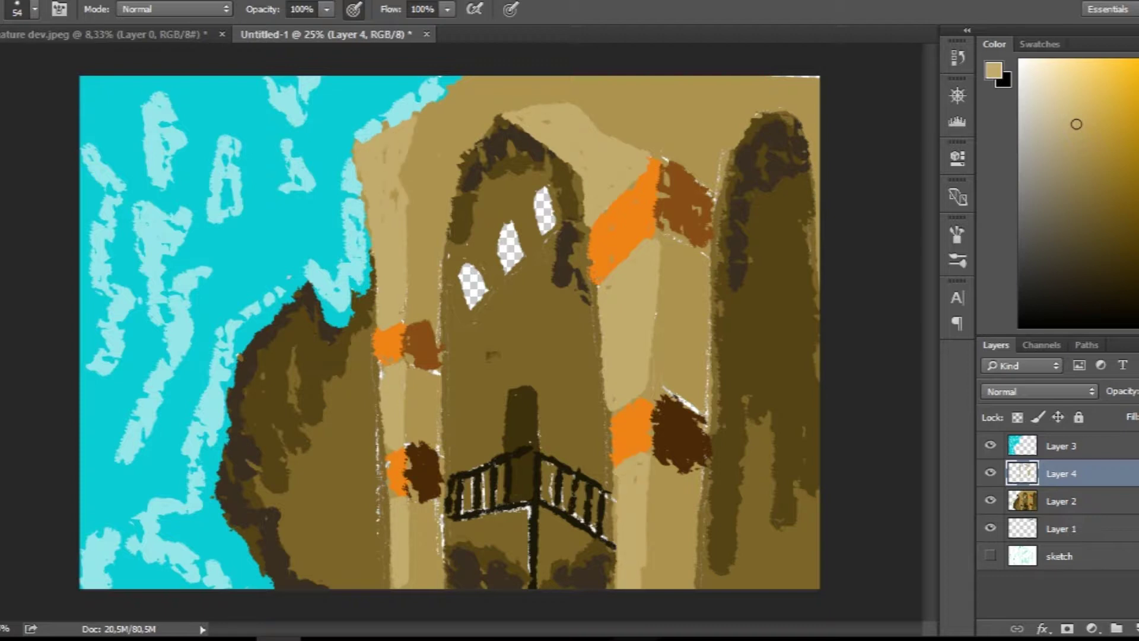
pyautogui.moveTo(525, 80); pyautogui.dragTo(558, 102)
# - Shade the top-right corner, right pillar and tower arch in darker tan and olive
pyautogui.moveTo(808, 169); pyautogui.dragTo(762, 82)
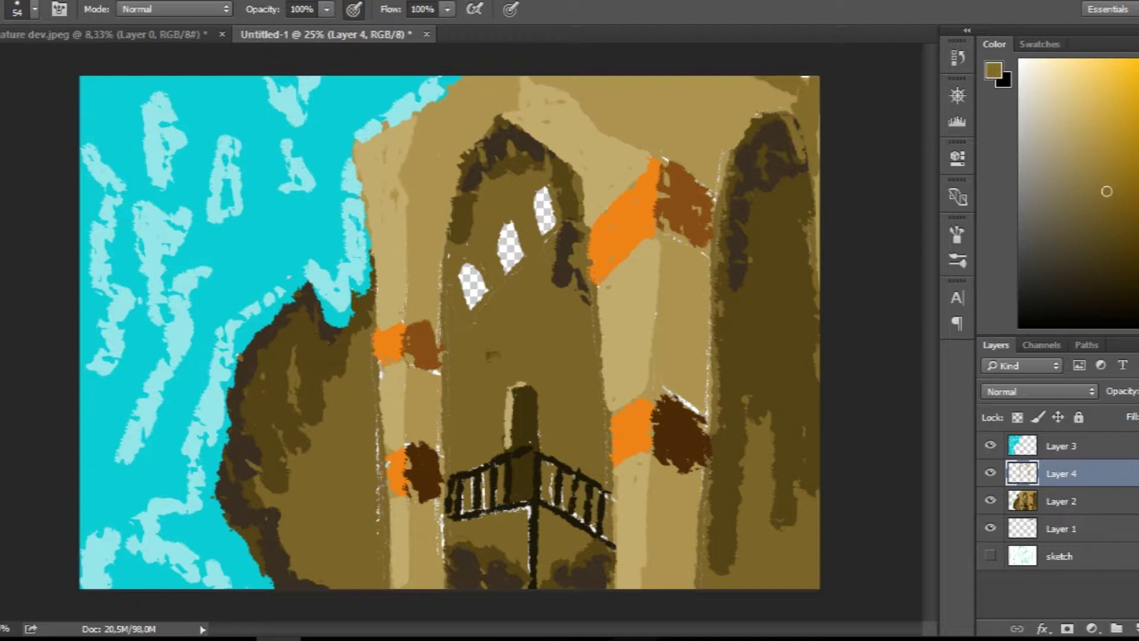
pyautogui.moveTo(702, 256); pyautogui.dragTo(702, 403)
pyautogui.moveTo(712, 178); pyautogui.dragTo(765, 103)
pyautogui.moveTo(690, 486); pyautogui.dragTo(690, 566)
pyautogui.moveTo(501, 117)
pyautogui.mouseDown()
pyautogui.moveTo(451, 208)
pyautogui.moveTo(438, 587)
pyautogui.mouseUp()
# - Deepen the shadows along the right edge, lower pillar and top-right wall in darker brown
pyautogui.click(1117, 239)
pyautogui.moveTo(796, 80); pyautogui.dragTo(813, 306)
pyautogui.moveTo(693, 469); pyautogui.dragTo(693, 585)
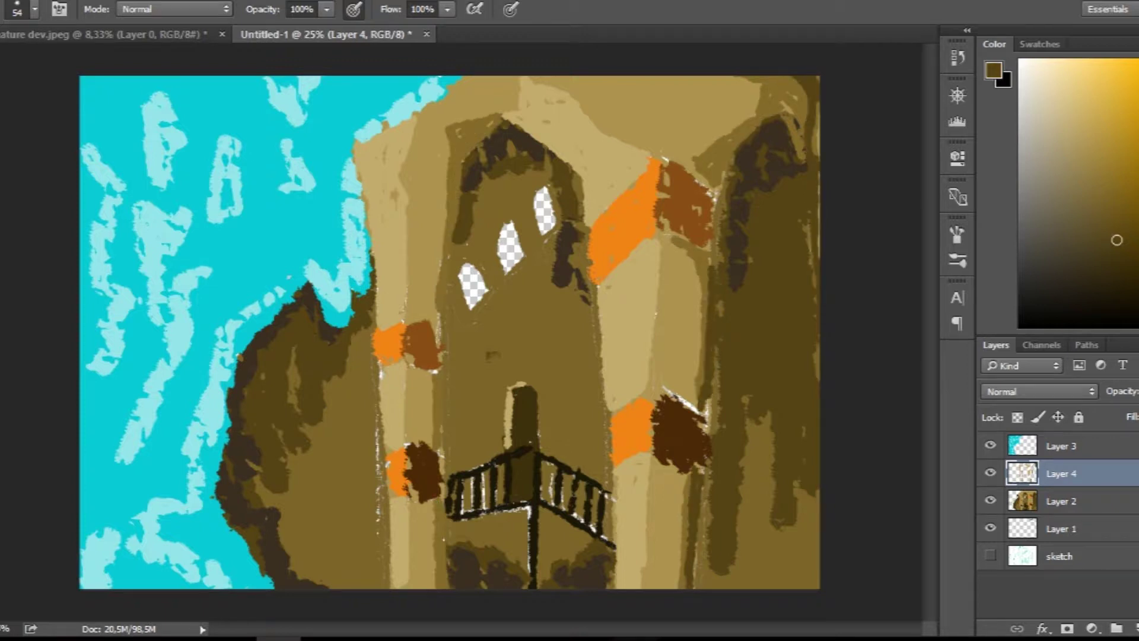
pyautogui.moveTo(711, 270); pyautogui.dragTo(704, 416)
pyautogui.moveTo(771, 116); pyautogui.dragTo(709, 252)
pyautogui.moveTo(807, 94); pyautogui.dragTo(771, 141)
# - Draw dark shadow lines down the tower's left edge, arch and right pillar
pyautogui.moveTo(495, 122); pyautogui.dragTo(444, 564)
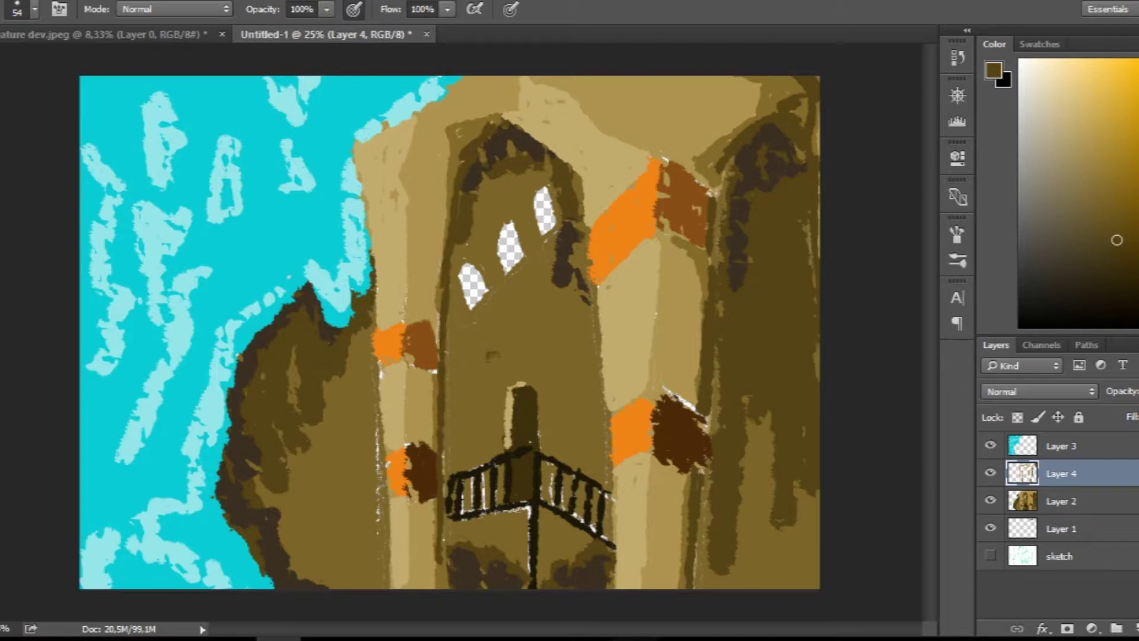
pyautogui.moveTo(459, 256); pyautogui.dragTo(554, 199)
pyautogui.moveTo(727, 157); pyautogui.dragTo(715, 454)
pyautogui.moveTo(730, 383); pyautogui.dragTo(703, 537)
pyautogui.moveTo(736, 409); pyautogui.dragTo(729, 252)
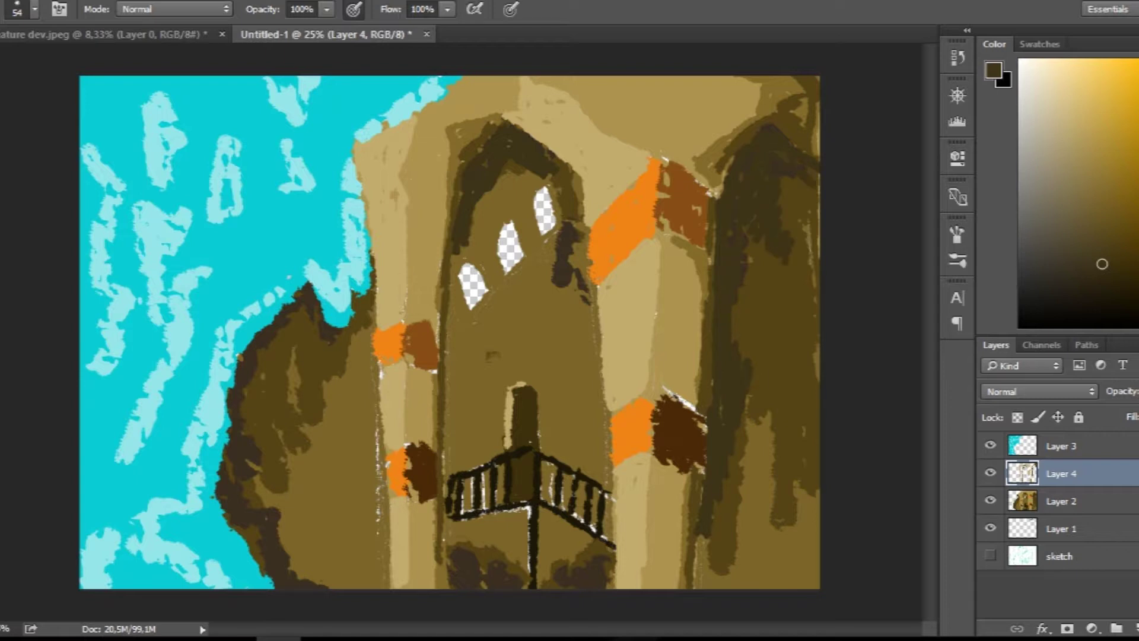
# - Enlarge the brush to 57 and darken the right pillar with near-black and dark brown
pyautogui.click(1053, 299)
pyautogui.click(34, 9)
pyautogui.moveTo(786, 347); pyautogui.dragTo(774, 511)
pyautogui.keyDown('alt'); pyautogui.click(792, 497); pyautogui.keyUp('alt')
pyautogui.moveTo(790, 421); pyautogui.dragTo(799, 584)
pyautogui.moveTo(772, 136); pyautogui.dragTo(795, 243)
# - Shade the central arch, left tree mass, building base and right pillar in dark brown
pyautogui.moveTo(543, 161)
pyautogui.mouseDown()
pyautogui.moveTo(578, 238)
pyautogui.moveTo(593, 350)
pyautogui.mouseUp()
pyautogui.moveTo(299, 312)
pyautogui.mouseDown()
pyautogui.moveTo(252, 480)
pyautogui.moveTo(332, 585)
pyautogui.mouseUp()
pyautogui.moveTo(584, 231); pyautogui.dragTo(602, 383)
pyautogui.moveTo(587, 580); pyautogui.dragTo(475, 578)
pyautogui.moveTo(507, 169); pyautogui.dragTo(457, 309)
pyautogui.moveTo(731, 163); pyautogui.dragTo(724, 388)
pyautogui.moveTo(222, 466); pyautogui.dragTo(285, 585)
pyautogui.moveTo(505, 128)
pyautogui.mouseDown()
pyautogui.moveTo(471, 166)
pyautogui.moveTo(457, 244)
pyautogui.mouseUp()
pyautogui.keyDown('alt'); pyautogui.click(611, 241); pyautogui.keyUp('alt')
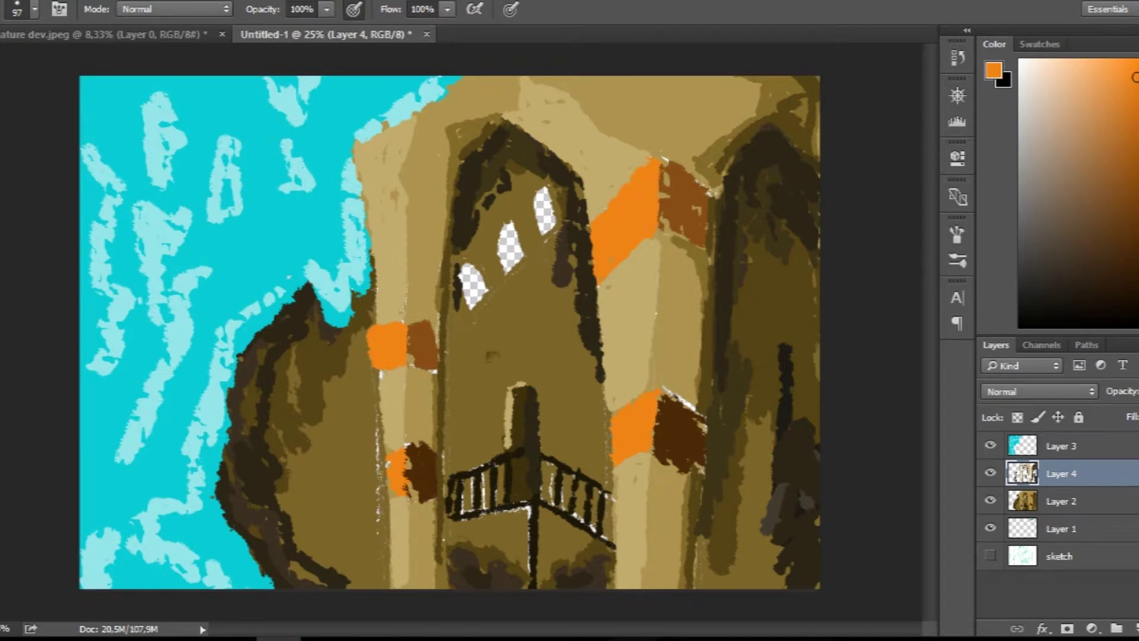
# - Sample rust brown and extend the small left orange band with a rust dab
pyautogui.keyDown('alt'); pyautogui.click(679, 432); pyautogui.keyUp('alt')
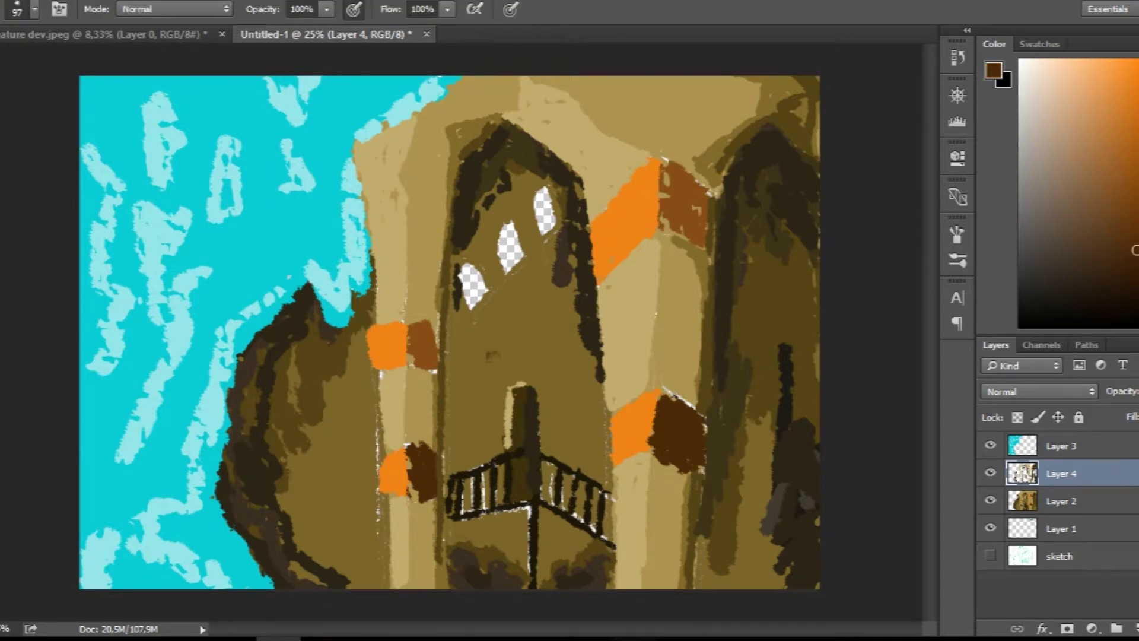
pyautogui.keyDown('alt'); pyautogui.click(422, 343); pyautogui.keyUp('alt')
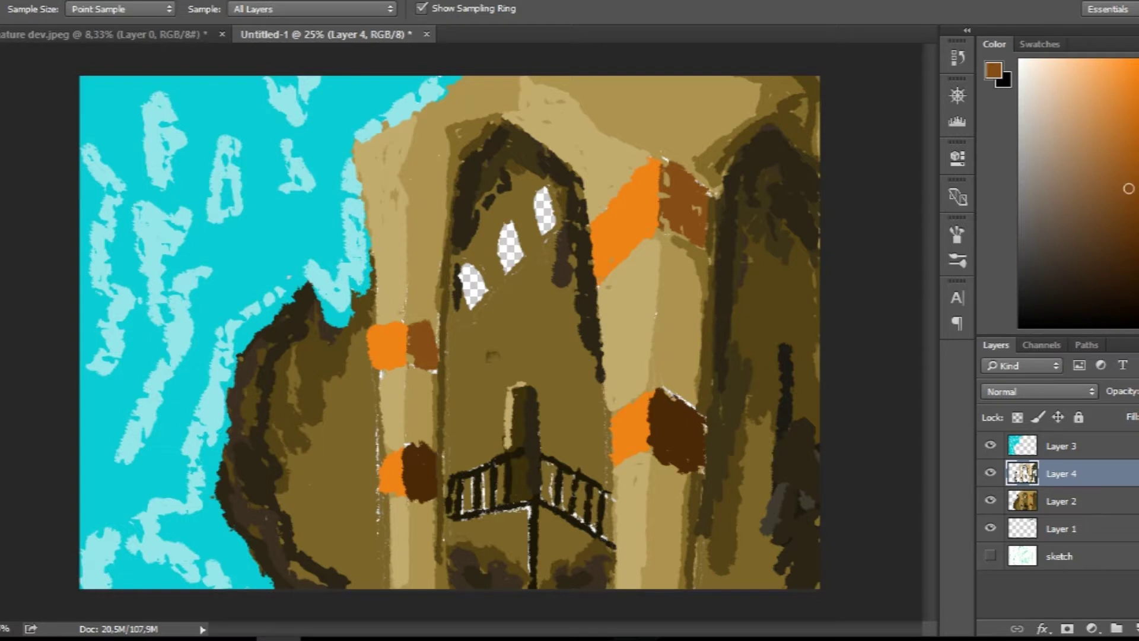
pyautogui.click(436, 326)
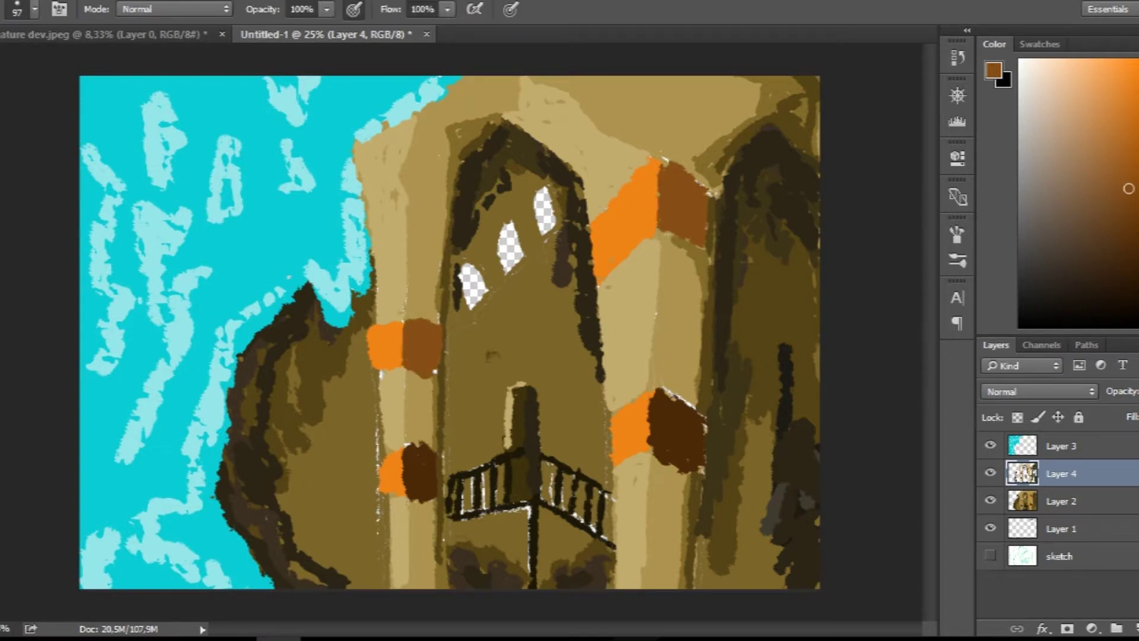
# - Paint the tower windows orange with a smaller brush, discarding an extra empty layer
pyautogui.hotkey('ctrl', 'shift', 'alt', 'n')
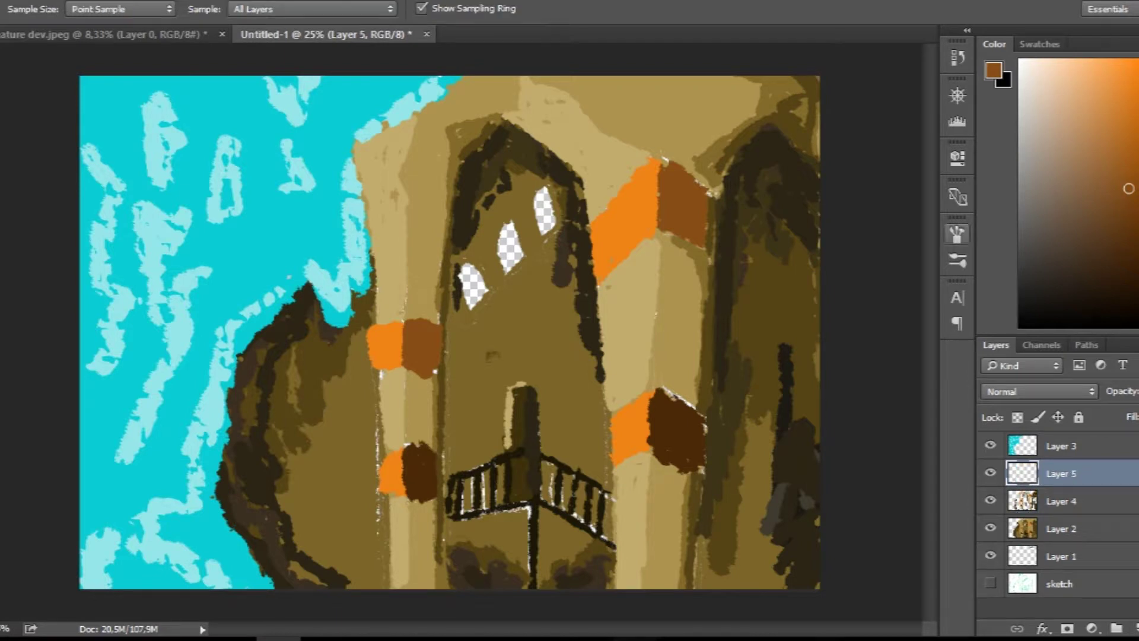
pyautogui.press('b')
pyautogui.click(542, 207)
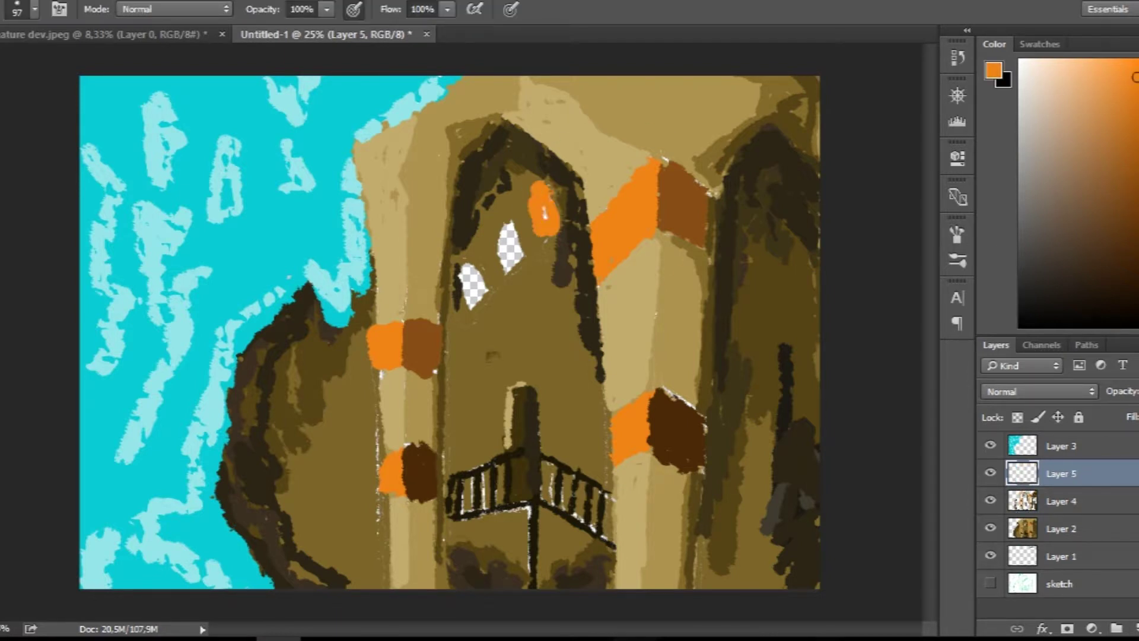
pyautogui.click(35, 8)
pyautogui.press('Escape')
pyautogui.press('Delete')
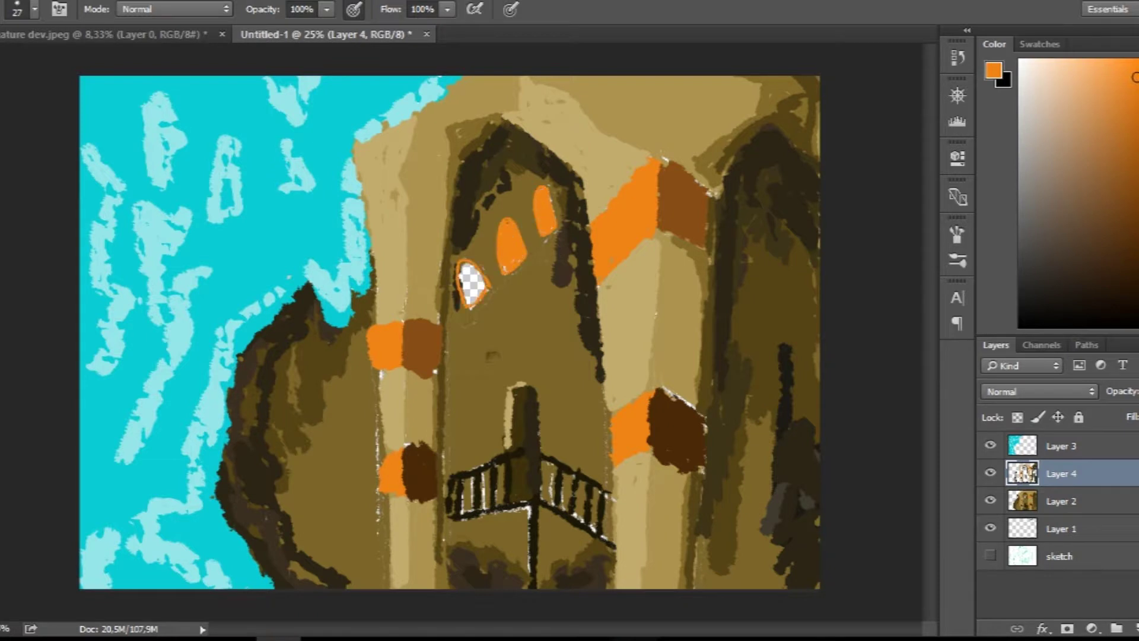
pyautogui.press('e')
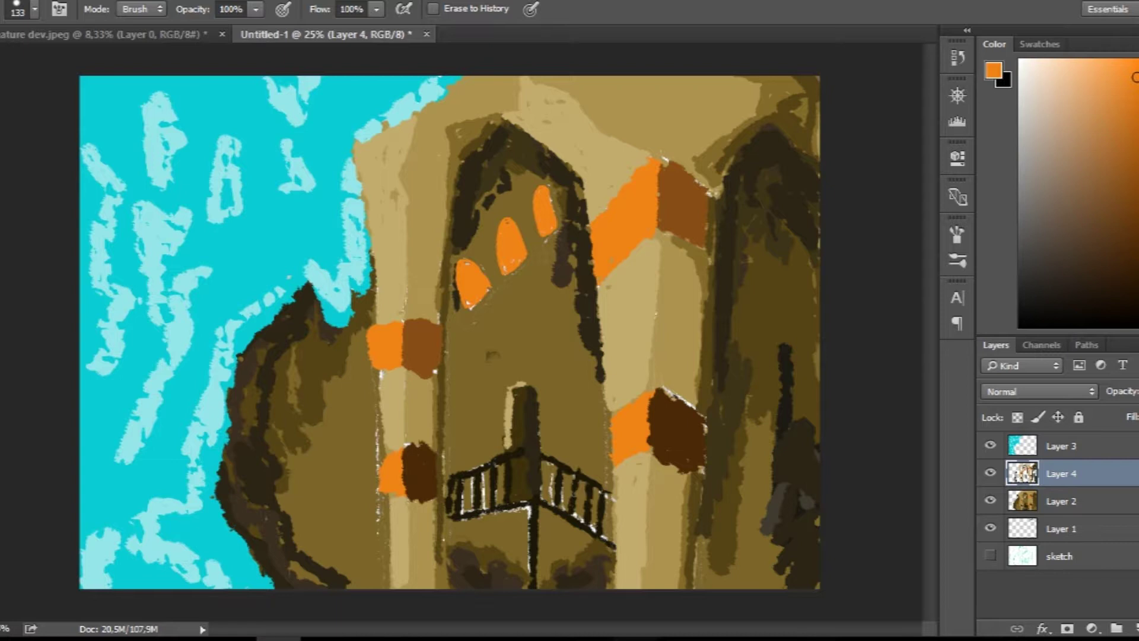
pyautogui.press('b')
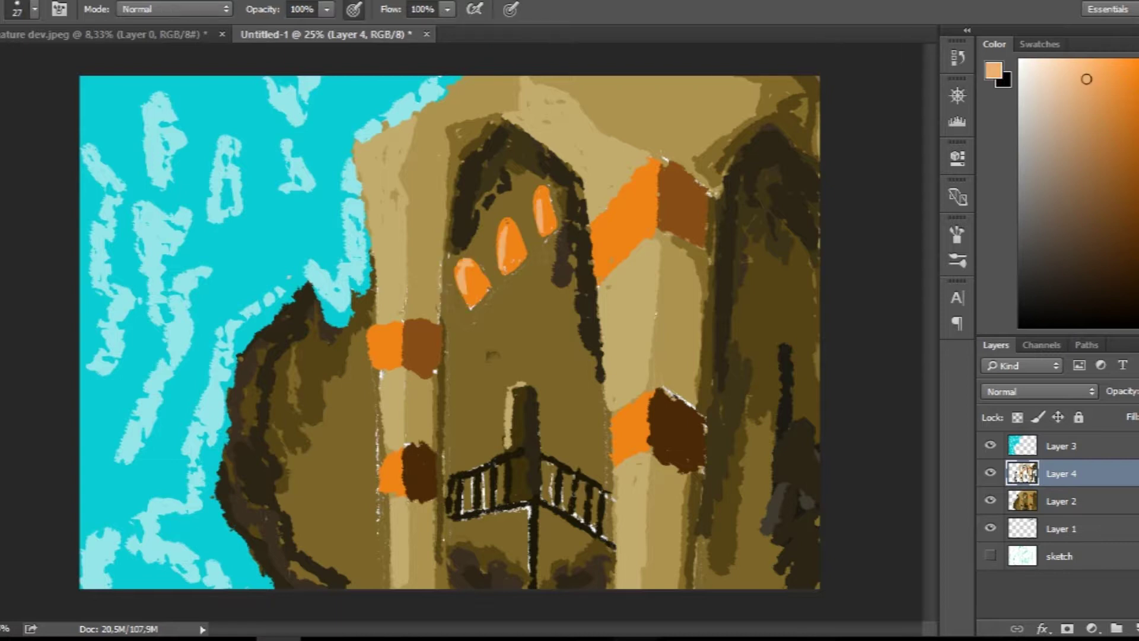
# - Paint dark brown shading on the tower, the left arch and beside the windows
pyautogui.click(1088, 225)
pyautogui.moveTo(757, 169); pyautogui.dragTo(743, 279)
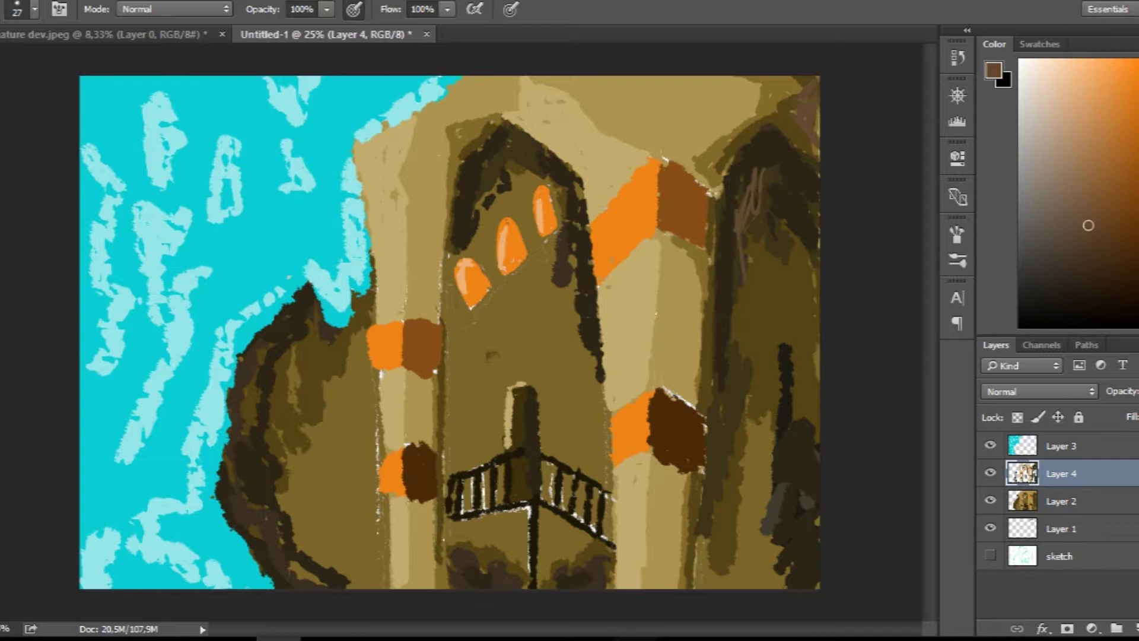
pyautogui.moveTo(503, 134); pyautogui.dragTo(468, 240)
pyautogui.moveTo(575, 273); pyautogui.dragTo(596, 440)
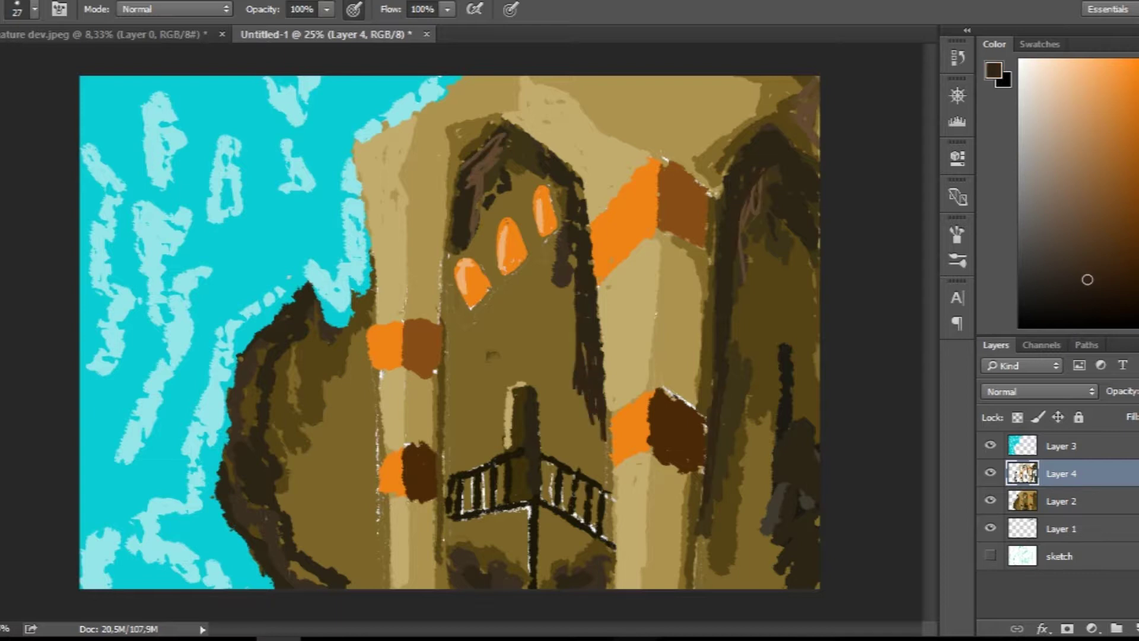
pyautogui.moveTo(279, 546); pyautogui.dragTo(320, 584)
pyautogui.moveTo(332, 371); pyautogui.dragTo(329, 427)
# - Set the brush size to 71 and add greyish shading on the right arch and centre pillars
pyautogui.click(35, 8)
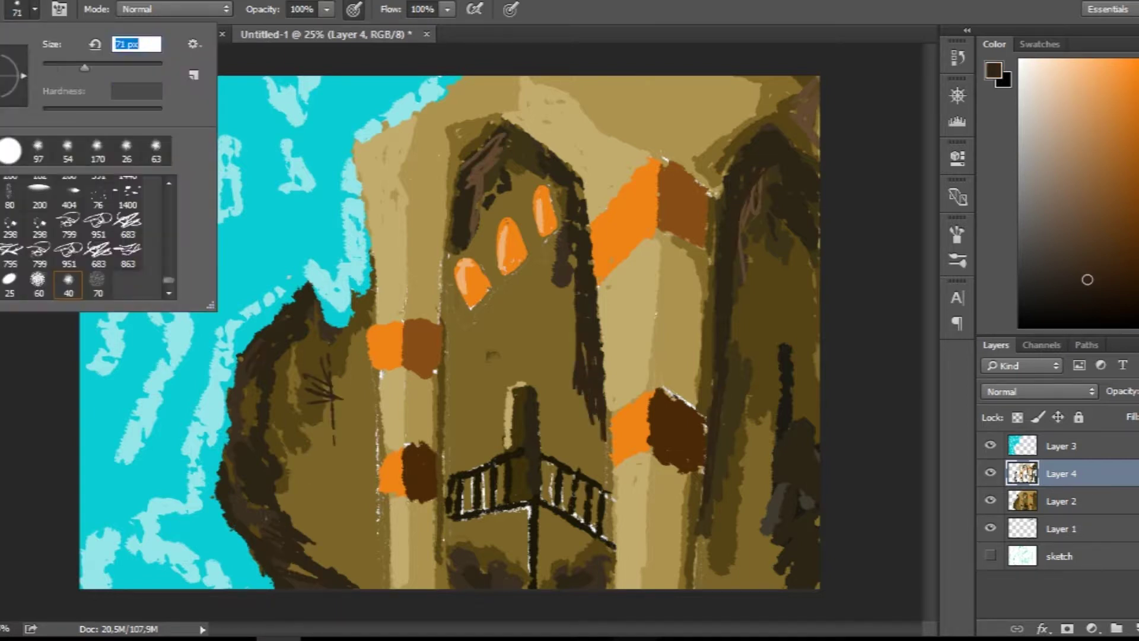
pyautogui.write('71')
pyautogui.press('Return')
pyautogui.moveTo(756, 226); pyautogui.dragTo(762, 332)
pyautogui.moveTo(751, 202); pyautogui.dragTo(745, 377)
pyautogui.moveTo(750, 456); pyautogui.dragTo(721, 579)
pyautogui.moveTo(567, 262); pyautogui.dragTo(581, 451)
pyautogui.moveTo(584, 409); pyautogui.dragTo(599, 466)
pyautogui.moveTo(493, 172); pyautogui.dragTo(453, 456)
# - Sample an olive tone and paint it over the central tower, left hillside and around the windows
pyautogui.click(1058, 206)
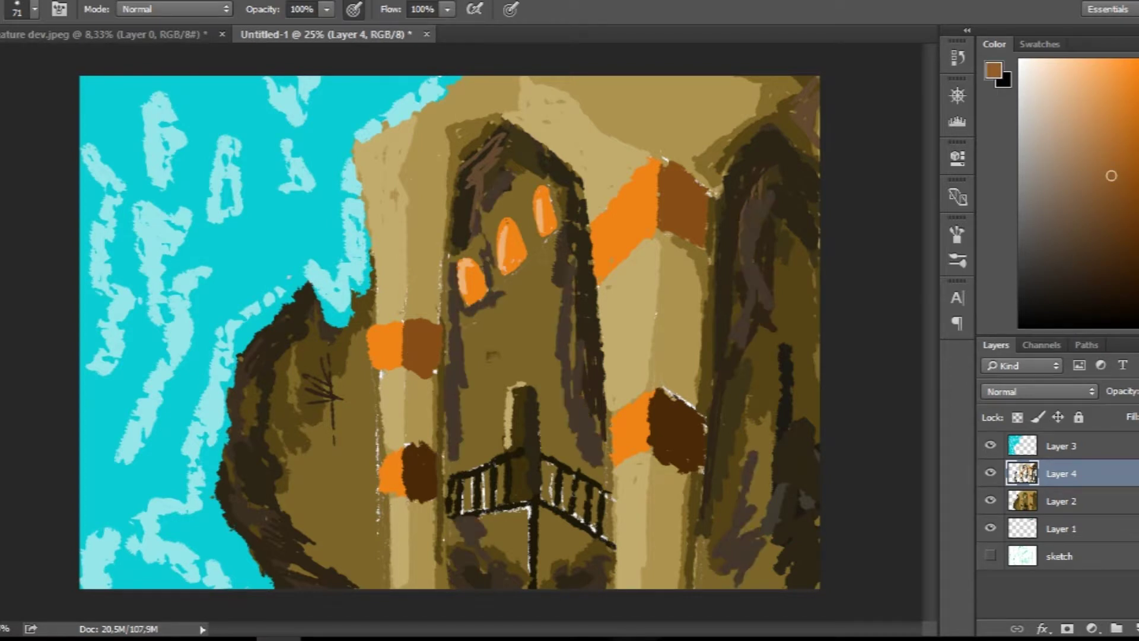
pyautogui.moveTo(582, 403); pyautogui.dragTo(579, 463)
pyautogui.keyDown('alt'); pyautogui.click(534, 293); pyautogui.keyUp('alt')
pyautogui.moveTo(578, 379); pyautogui.dragTo(575, 454)
pyautogui.moveTo(558, 317)
pyautogui.mouseDown()
pyautogui.moveTo(534, 395)
pyautogui.moveTo(522, 312)
pyautogui.mouseUp()
pyautogui.moveTo(457, 332); pyautogui.dragTo(469, 457)
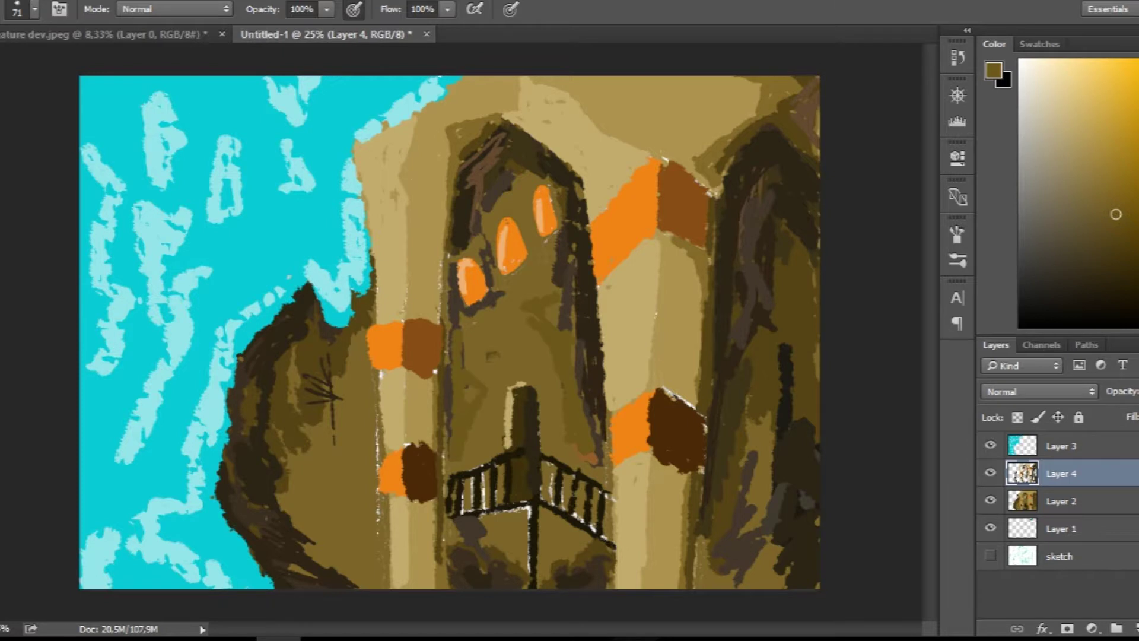
pyautogui.moveTo(320, 362); pyautogui.dragTo(336, 522)
pyautogui.moveTo(505, 178); pyautogui.dragTo(484, 234)
pyautogui.moveTo(765, 469); pyautogui.dragTo(730, 575)
pyautogui.moveTo(558, 244); pyautogui.dragTo(561, 302)
pyautogui.moveTo(297, 460); pyautogui.dragTo(297, 499)
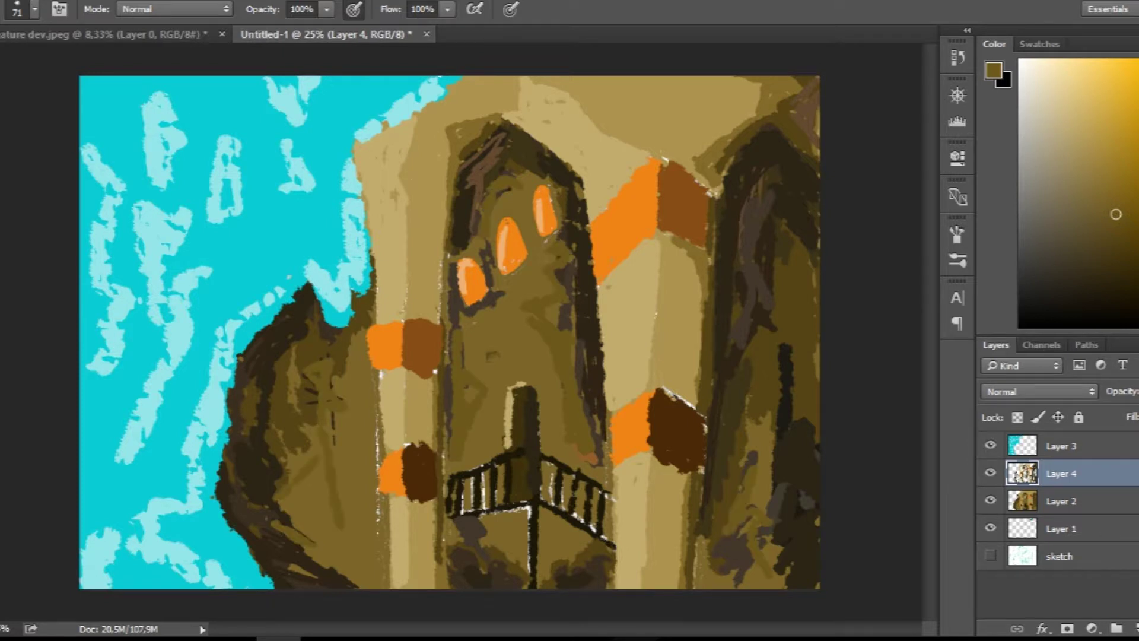
# - Add Layer 5 with a small dark-brown brush, zoomed in on the windows
pyautogui.hotkey('ctrl', 'shift', 'alt', 'n')
pyautogui.click(1102, 279)
pyautogui.click(34, 9)
pyautogui.press('Return')
pyautogui.hotkey('ctrl', '+')
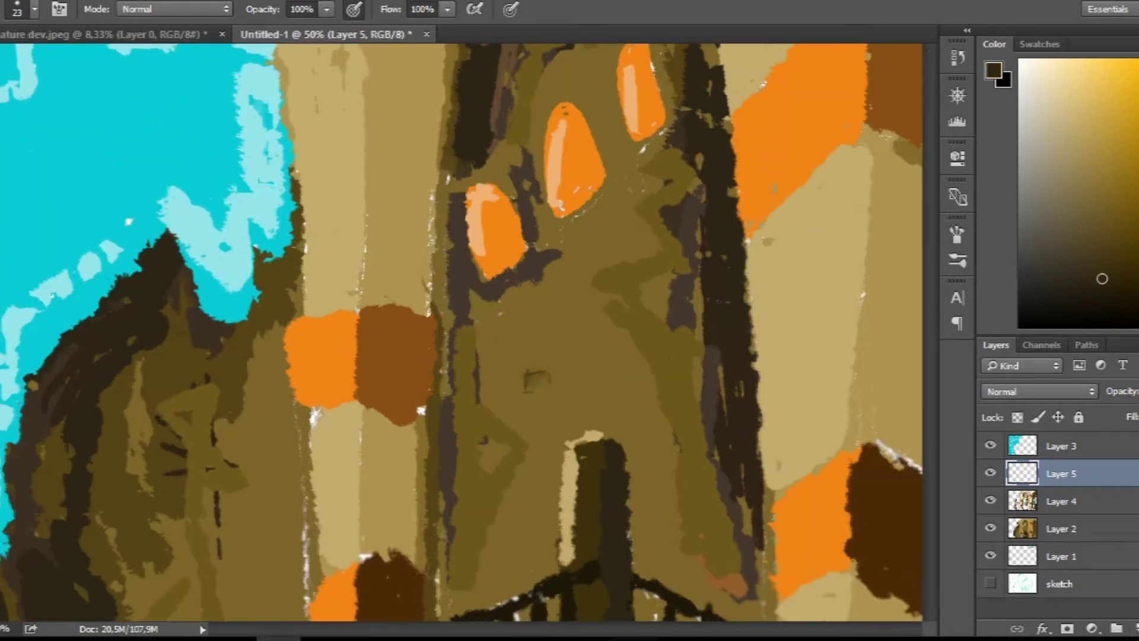
pyautogui.scroll(2, 641, 178)
# - Outline the three orange windows in dark brown and add crossbars and vertical mullions
pyautogui.moveTo(629, 119); pyautogui.dragTo(658, 205)
pyautogui.moveTo(567, 181); pyautogui.dragTo(602, 252)
pyautogui.moveTo(481, 350); pyautogui.dragTo(523, 329)
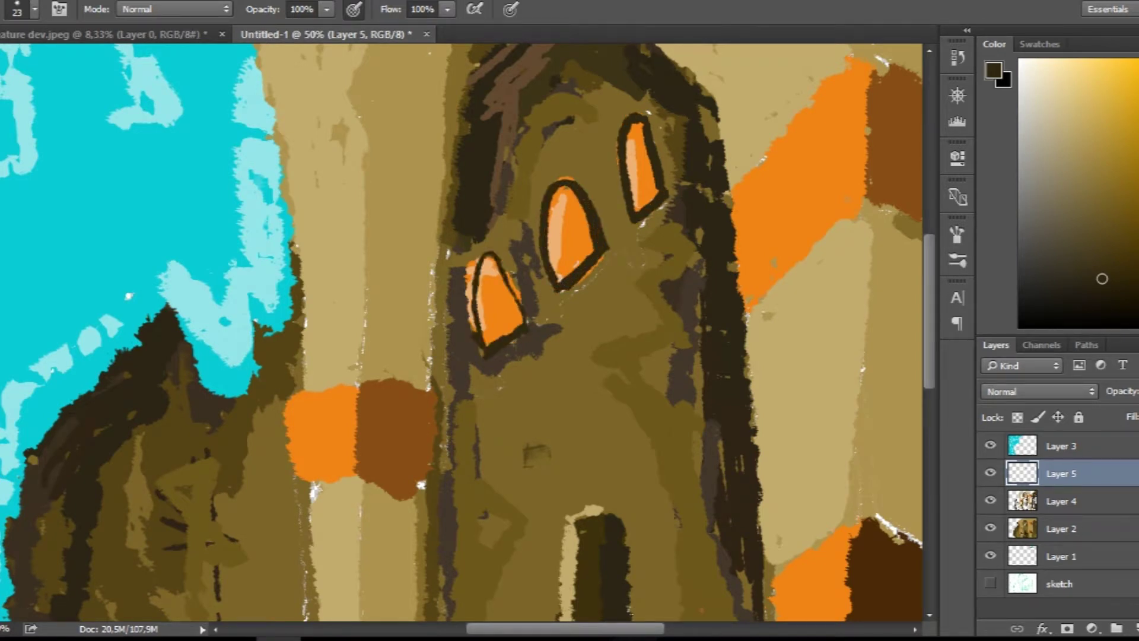
pyautogui.moveTo(555, 262)
pyautogui.mouseDown()
pyautogui.moveTo(601, 237)
pyautogui.moveTo(594, 207)
pyautogui.mouseUp()
pyautogui.moveTo(483, 326); pyautogui.dragTo(522, 309)
pyautogui.moveTo(485, 264); pyautogui.dragTo(503, 335)
pyautogui.moveTo(554, 193); pyautogui.dragTo(569, 253)
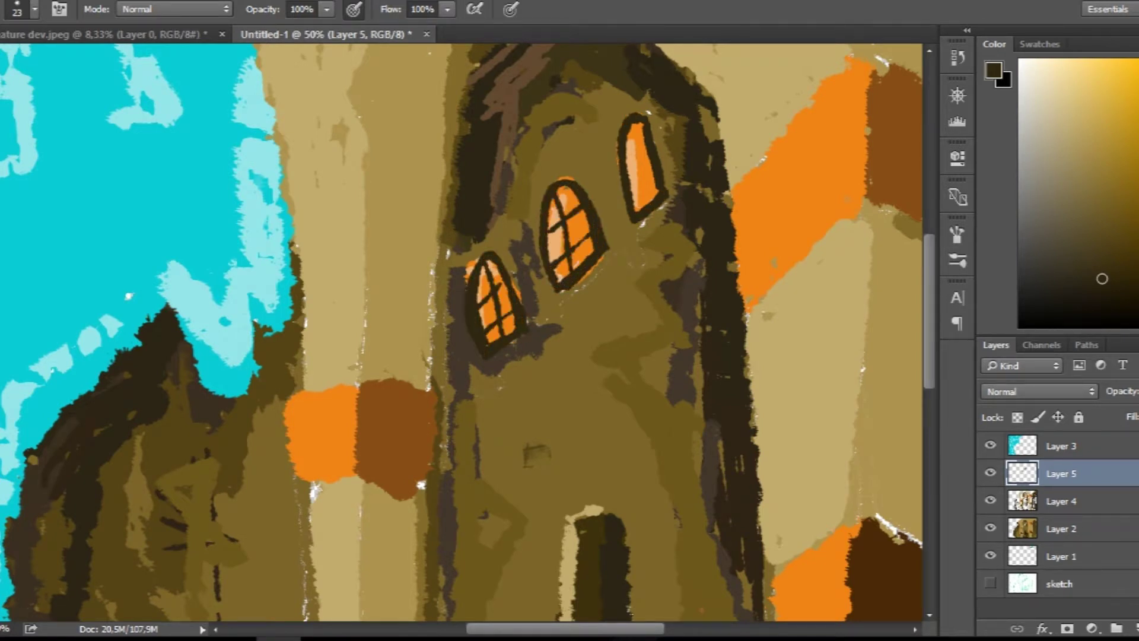
pyautogui.moveTo(630, 126); pyautogui.dragTo(650, 205)
pyautogui.hotkey('ctrl', '-')
pyautogui.hotkey('ctrl', '-')
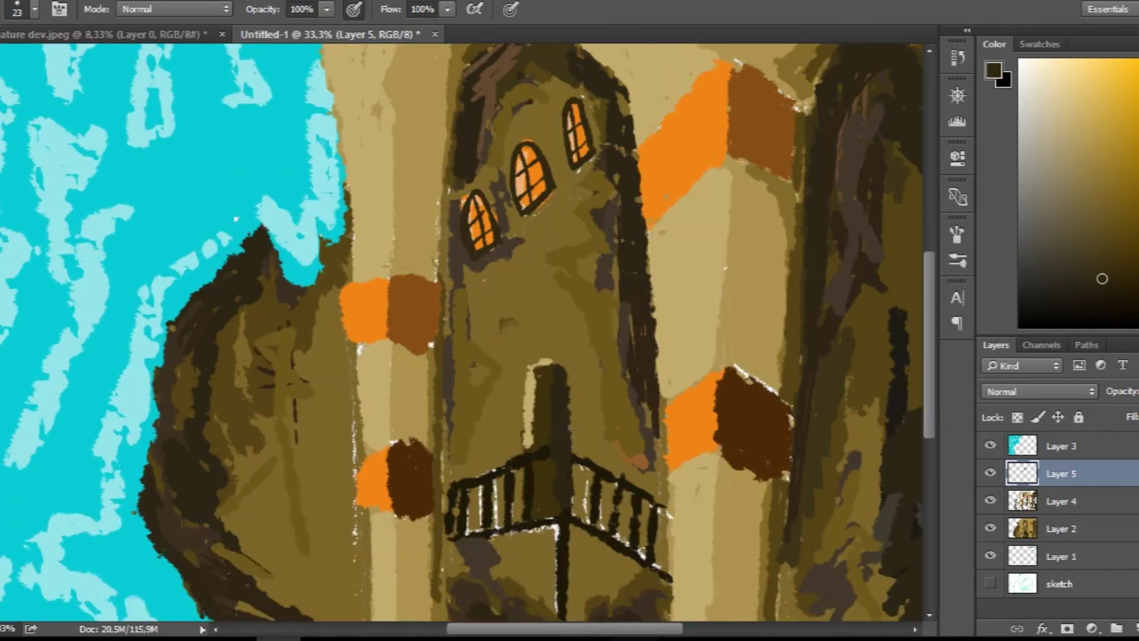
pyautogui.keyDown('alt'); pyautogui.click(597, 164); pyautogui.keyUp('alt')
# - Brush light tan highlights down the tower's right and left edges
pyautogui.moveTo(552, 152); pyautogui.dragTo(592, 218)
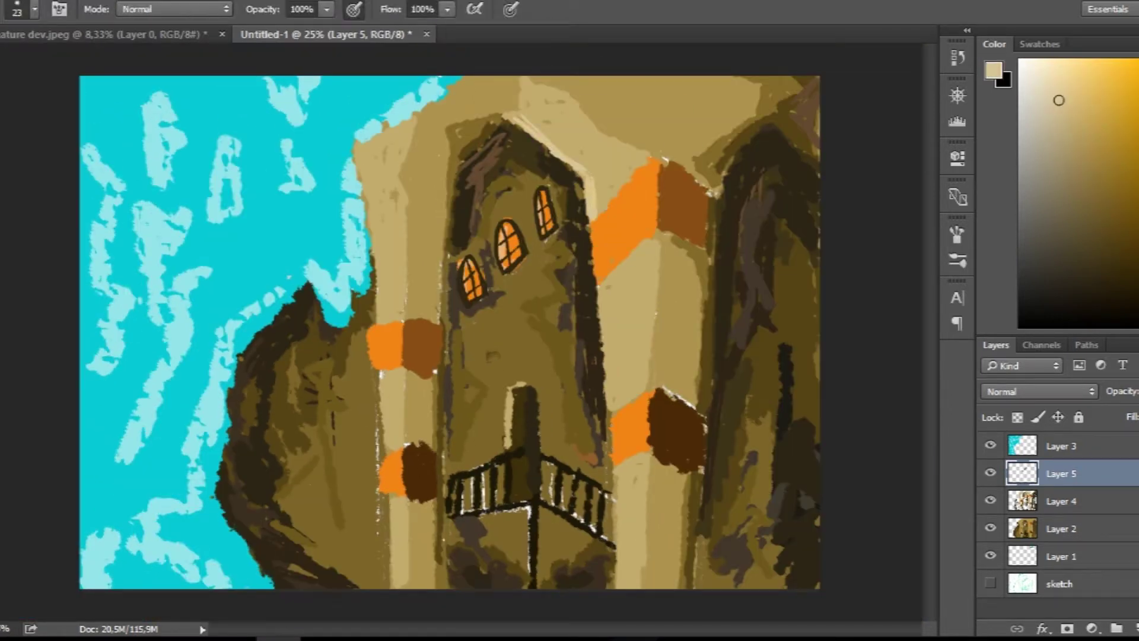
pyautogui.moveTo(607, 290); pyautogui.dragTo(607, 409)
pyautogui.moveTo(356, 146); pyautogui.dragTo(373, 311)
pyautogui.moveTo(372, 205); pyautogui.dragTo(374, 282)
pyautogui.moveTo(380, 371); pyautogui.dragTo(384, 448)
pyautogui.moveTo(391, 500); pyautogui.dragTo(392, 588)
pyautogui.moveTo(618, 472); pyautogui.dragTo(602, 587)
# - Redo the lower right edge highlight and tone down the tower's left edge with sampled olive brown
pyautogui.hotkey('ctrl', 'z')
pyautogui.moveTo(622, 464); pyautogui.dragTo(614, 588)
pyautogui.keyDown('alt'); pyautogui.click(349, 537); pyautogui.keyUp('alt')
pyautogui.moveTo(373, 321); pyautogui.dragTo(372, 374)
pyautogui.moveTo(378, 428); pyautogui.dragTo(379, 514)
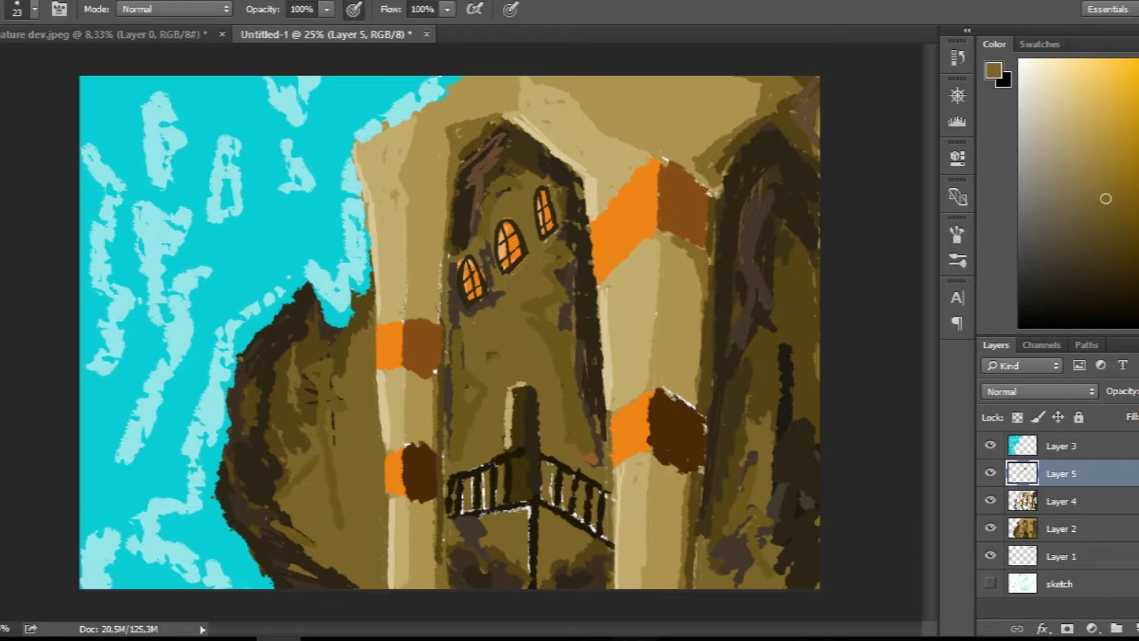
# - Resample the light tan and highlight the tower top, upper-left edge and lower column's left edge
pyautogui.keyDown('alt'); pyautogui.click(368, 178); pyautogui.keyUp('alt')
pyautogui.moveTo(531, 98); pyautogui.dragTo(537, 145)
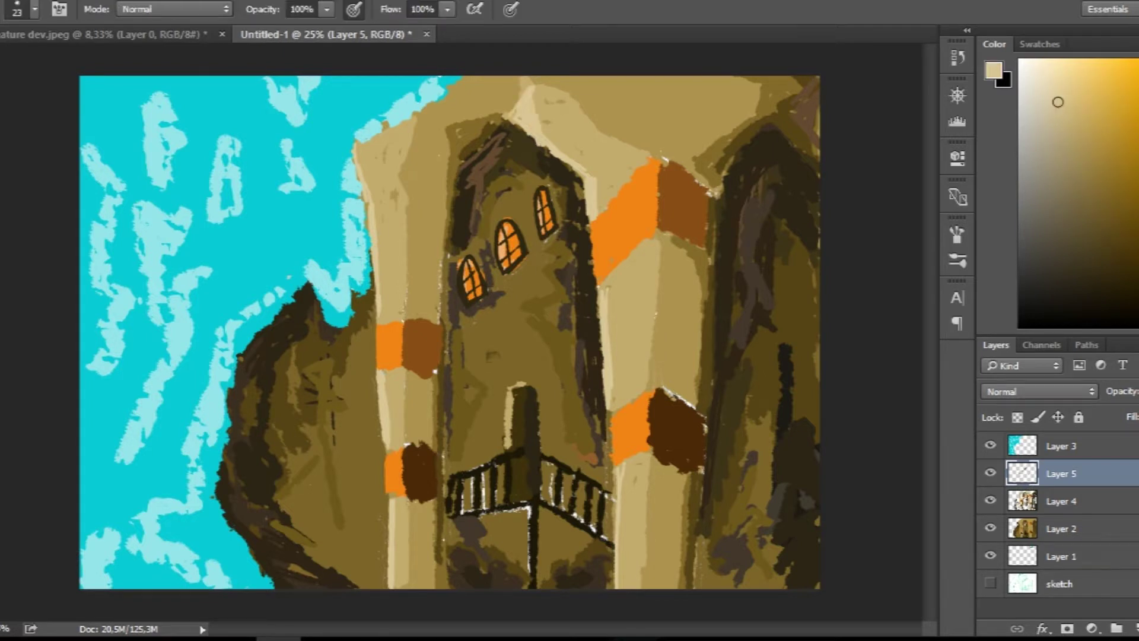
pyautogui.moveTo(374, 124); pyautogui.dragTo(369, 207)
pyautogui.moveTo(381, 418); pyautogui.dragTo(381, 447)
pyautogui.moveTo(386, 500); pyautogui.dragTo(386, 587)
pyautogui.moveTo(382, 440); pyautogui.dragTo(383, 454)
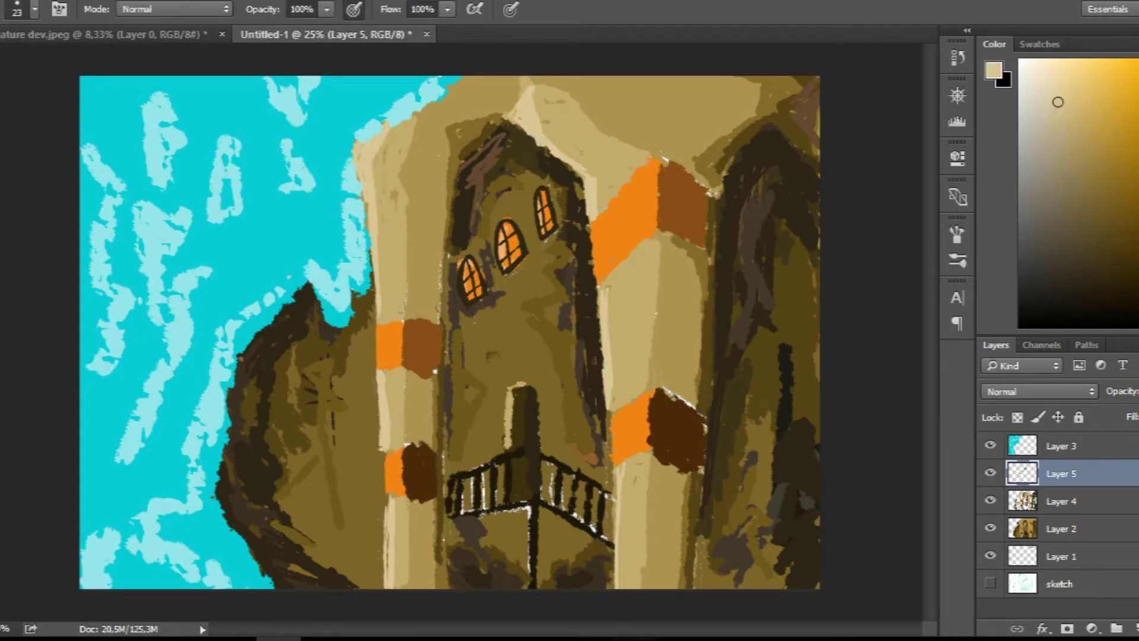
# - Extend pale highlights along the top ridge, left-edge spots and lower column, then add Layer 6
pyautogui.moveTo(540, 118); pyautogui.dragTo(588, 173)
pyautogui.moveTo(534, 88)
pyautogui.mouseDown()
pyautogui.moveTo(561, 132)
pyautogui.moveTo(599, 153)
pyautogui.mouseUp()
pyautogui.moveTo(593, 137); pyautogui.dragTo(602, 175)
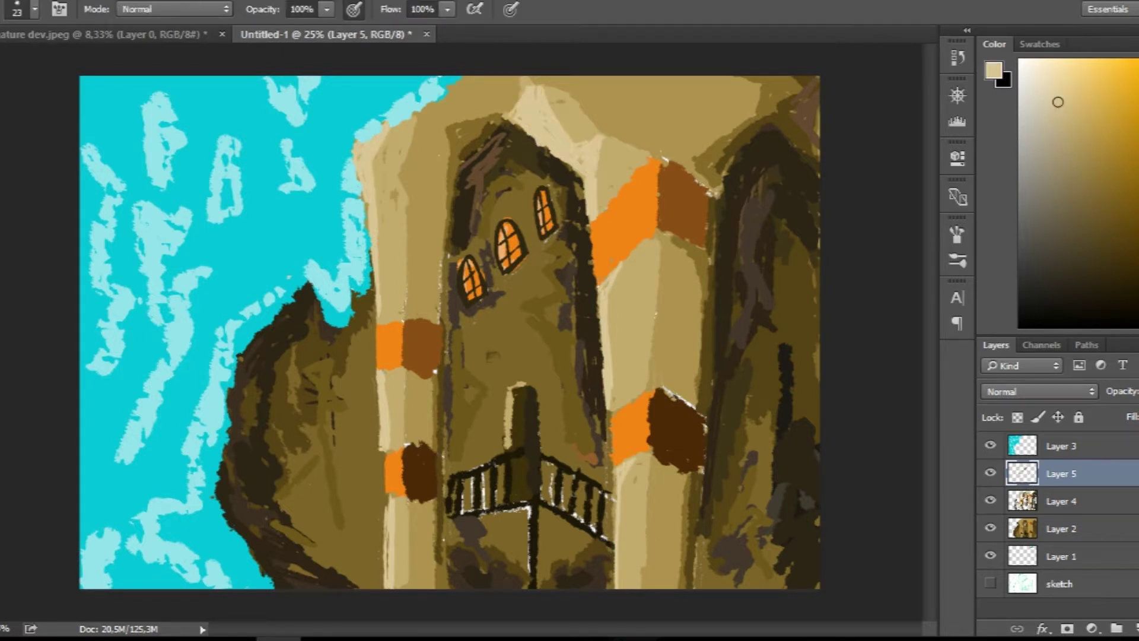
pyautogui.moveTo(377, 148); pyautogui.dragTo(404, 169)
pyautogui.moveTo(384, 367); pyautogui.dragTo(407, 377)
pyautogui.moveTo(409, 490); pyautogui.dragTo(386, 509)
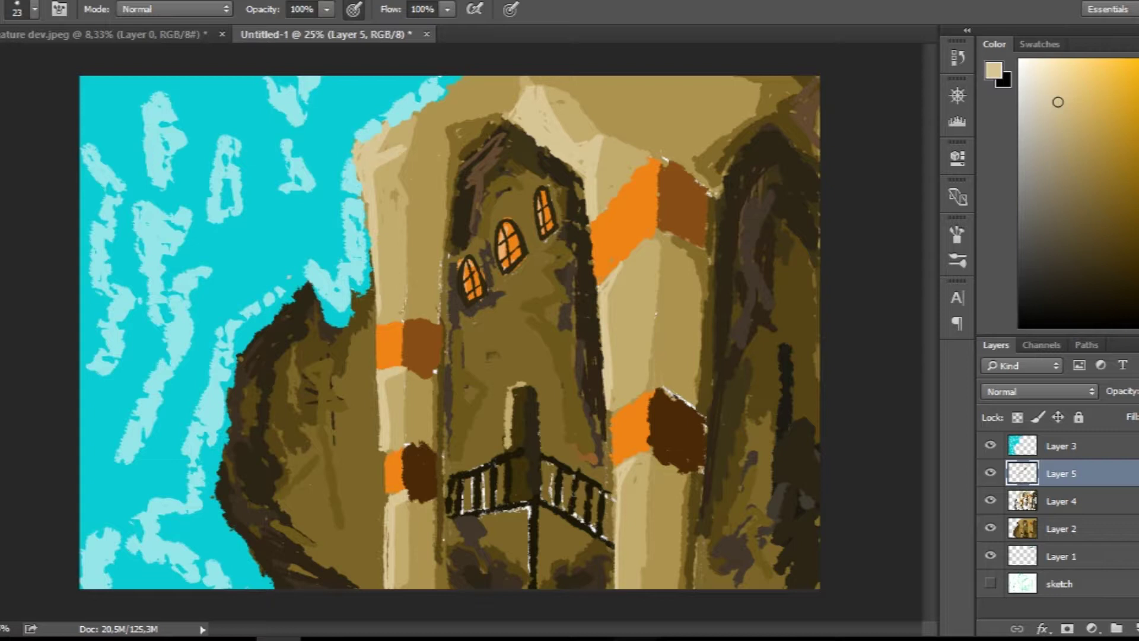
pyautogui.moveTo(626, 523); pyautogui.dragTo(623, 587)
pyautogui.moveTo(629, 503); pyautogui.dragTo(620, 551)
pyautogui.hotkey('ctrl', 'shift', 'alt', 'n')
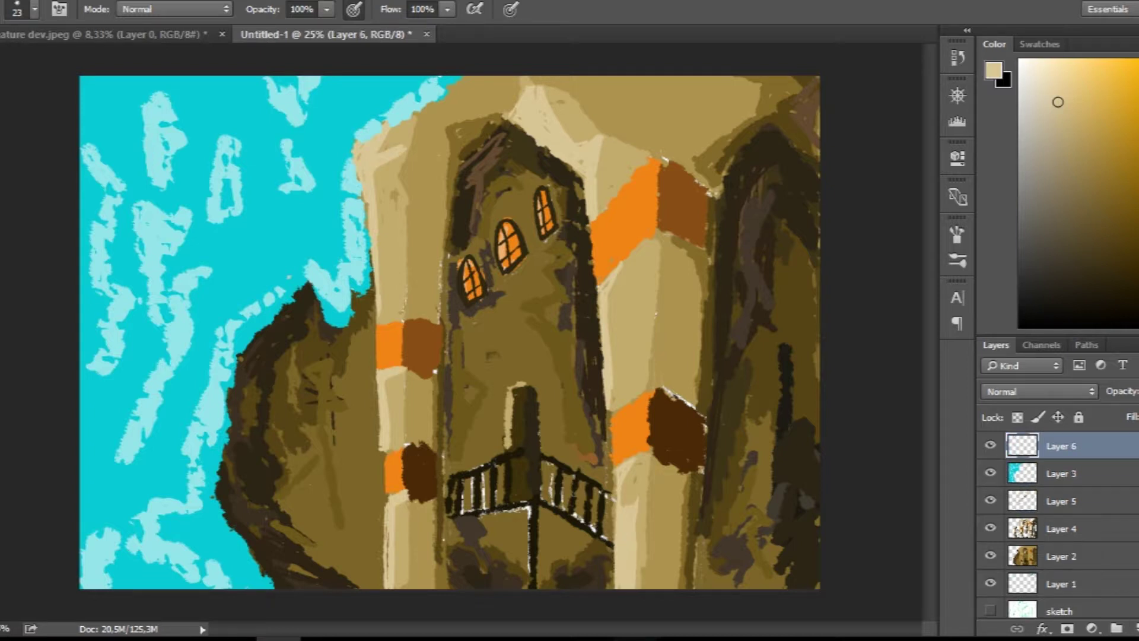
# - With a larger brush, paint long dark-teal strokes across the left and upper sky
pyautogui.press(']')
pyautogui.press(']')
pyautogui.press(']')
pyautogui.moveTo(139, 89)
pyautogui.mouseDown()
pyautogui.moveTo(122, 178)
pyautogui.moveTo(148, 323)
pyautogui.moveTo(152, 501)
pyautogui.mouseUp()
pyautogui.moveTo(196, 356); pyautogui.dragTo(141, 587)
pyautogui.moveTo(324, 77); pyautogui.dragTo(312, 128)
pyautogui.moveTo(380, 77); pyautogui.dragTo(321, 142)
pyautogui.moveTo(347, 193); pyautogui.dragTo(288, 276)
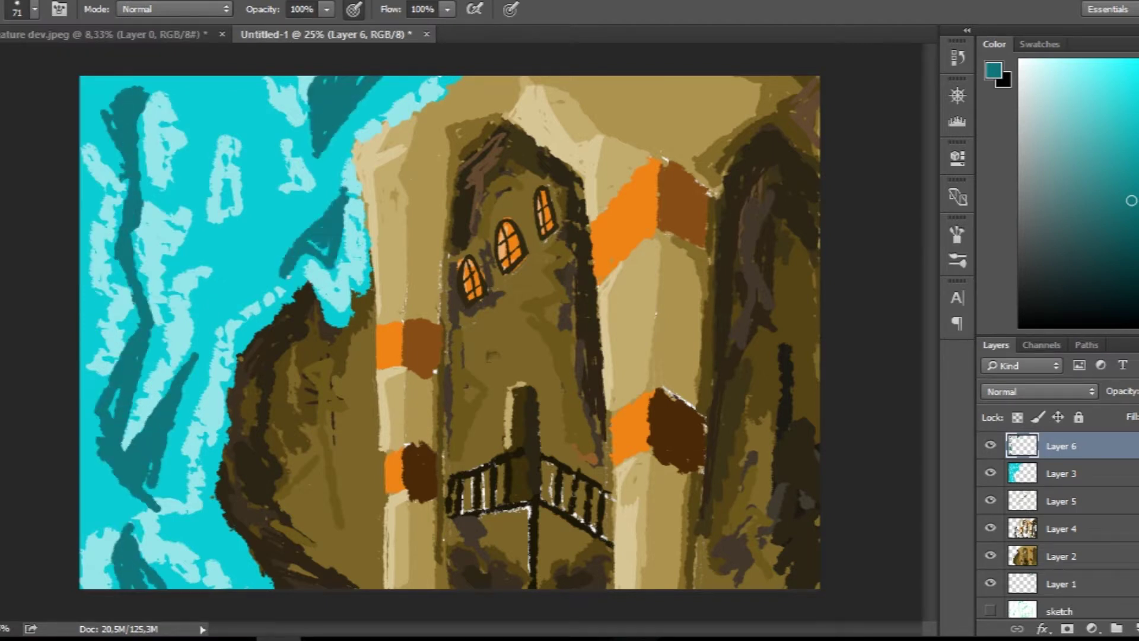
pyautogui.moveTo(202, 77); pyautogui.dragTo(184, 214)
pyautogui.moveTo(272, 146); pyautogui.dragTo(201, 261)
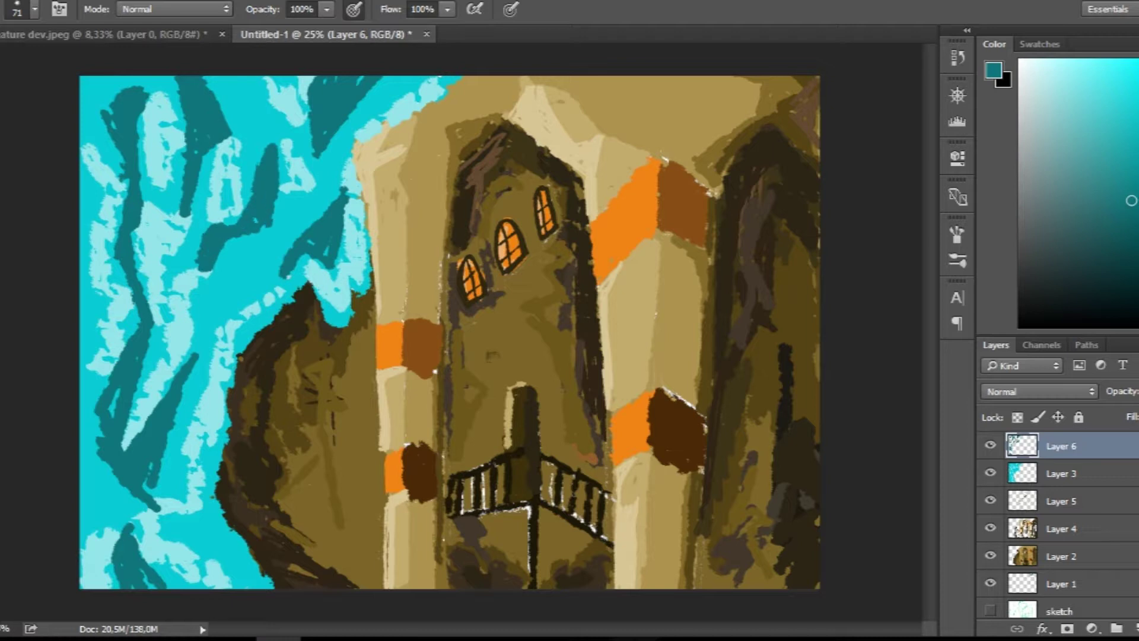
pyautogui.moveTo(178, 513); pyautogui.dragTo(226, 584)
pyautogui.moveTo(104, 478); pyautogui.dragTo(83, 516)
pyautogui.moveTo(247, 276); pyautogui.dragTo(219, 333)
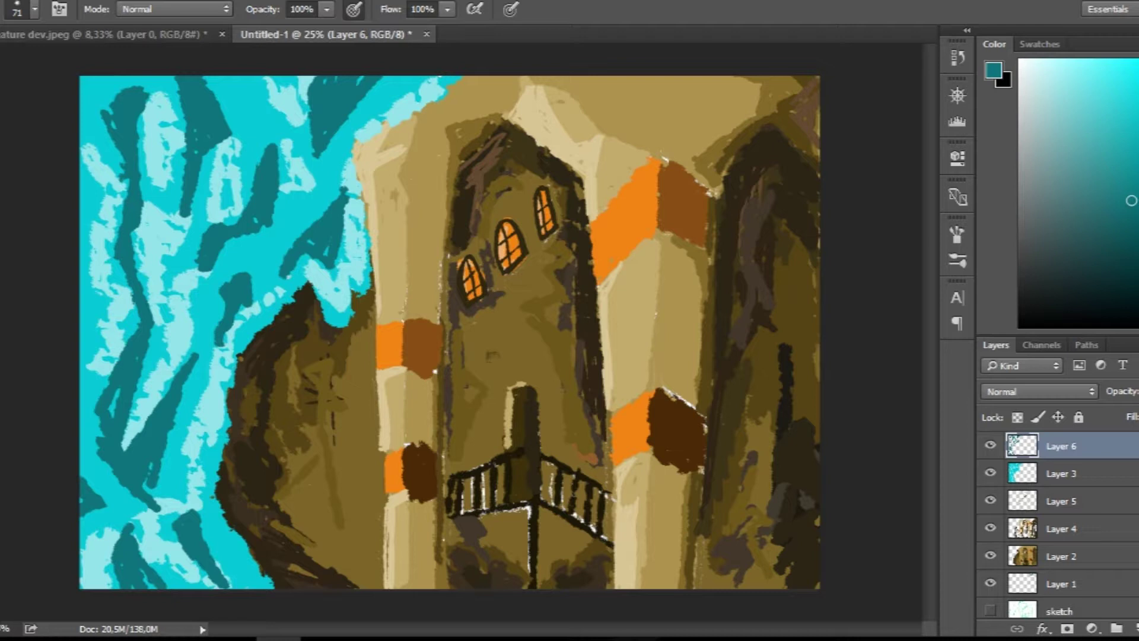
pyautogui.moveTo(224, 177)
pyautogui.mouseDown()
pyautogui.moveTo(204, 278)
pyautogui.moveTo(193, 274)
pyautogui.moveTo(208, 233)
pyautogui.mouseUp()
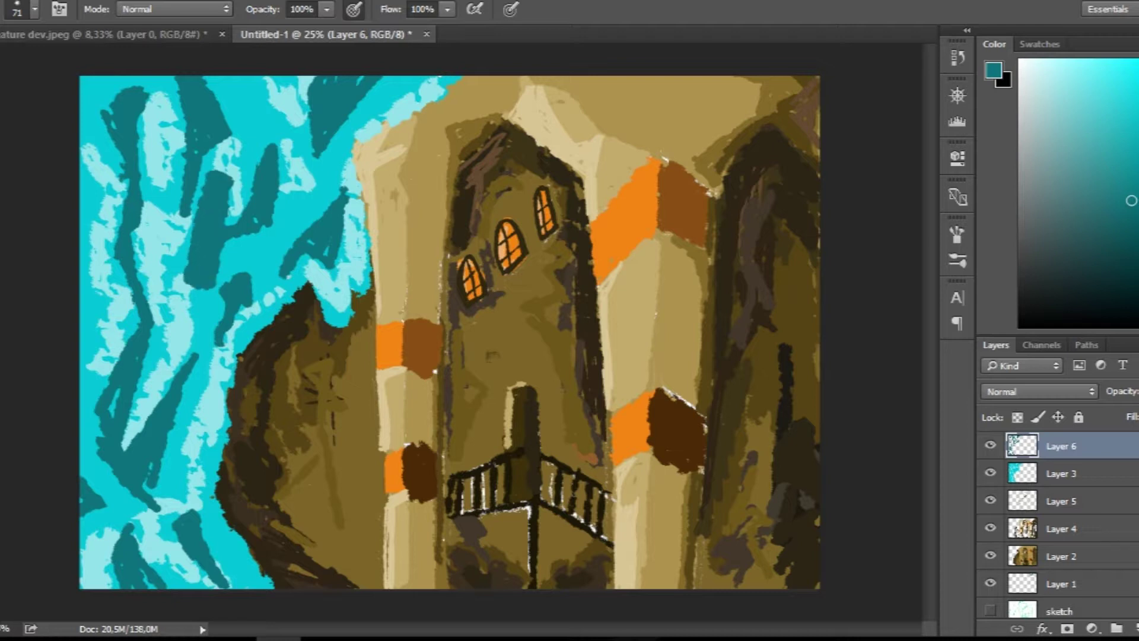
# - Dab light cyan into the sky, then scatter more dark-teal diagonal strokes throughout
pyautogui.click(1104, 110)
pyautogui.moveTo(223, 175); pyautogui.dragTo(211, 156)
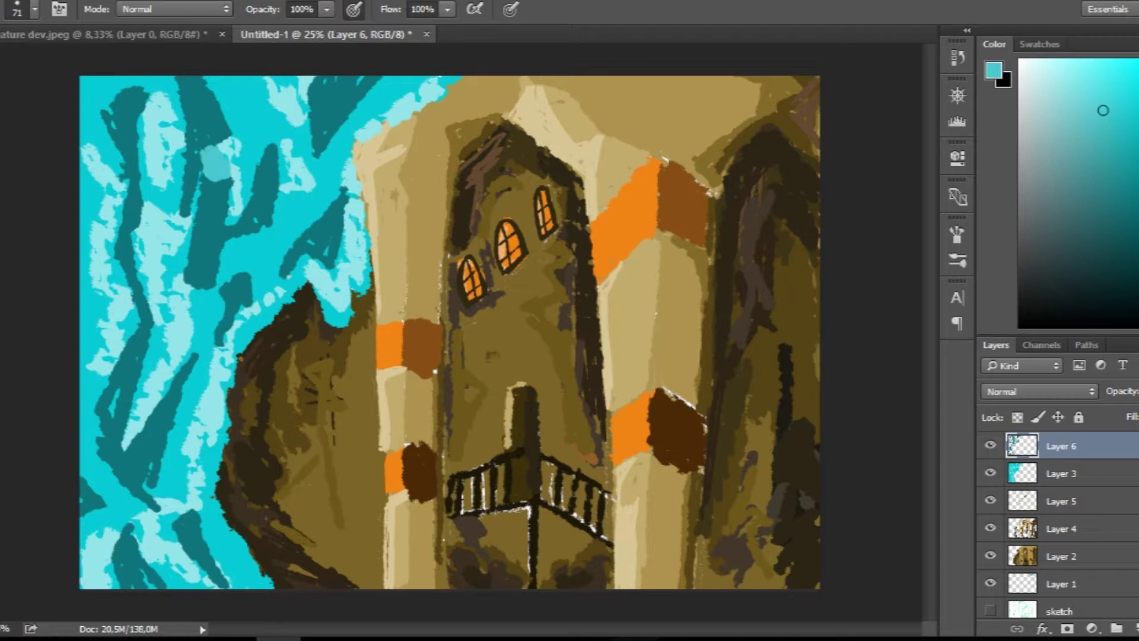
pyautogui.click(1112, 221)
pyautogui.moveTo(231, 186)
pyautogui.mouseDown()
pyautogui.moveTo(218, 280)
pyautogui.moveTo(151, 402)
pyautogui.mouseUp()
pyautogui.moveTo(288, 100); pyautogui.dragTo(302, 185)
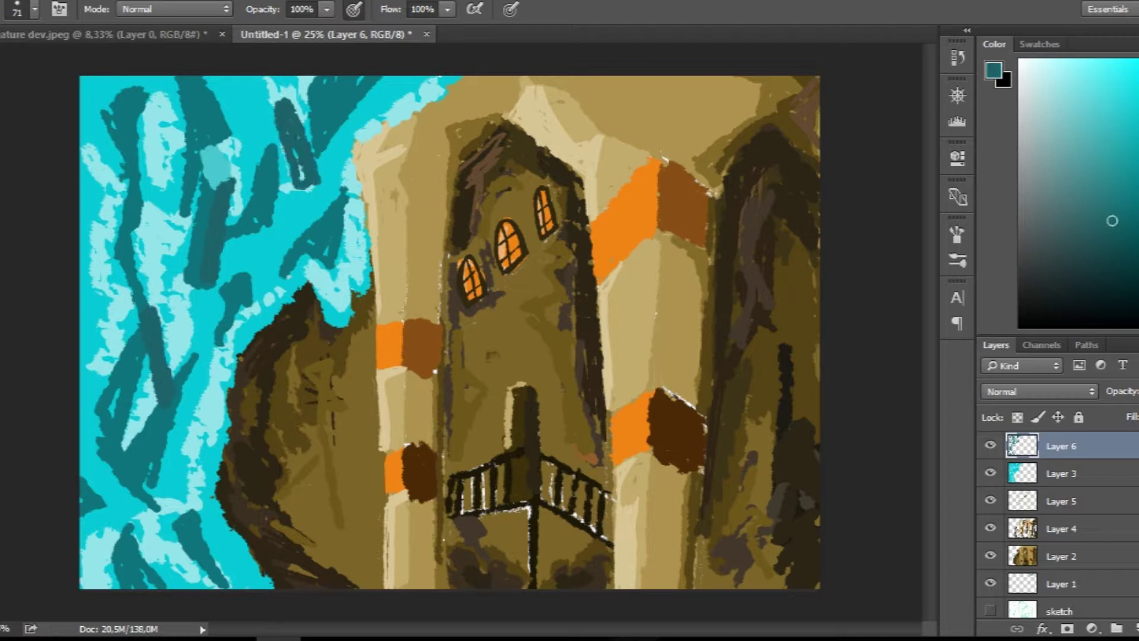
pyautogui.moveTo(147, 169); pyautogui.dragTo(86, 229)
pyautogui.moveTo(128, 190); pyautogui.dragTo(95, 250)
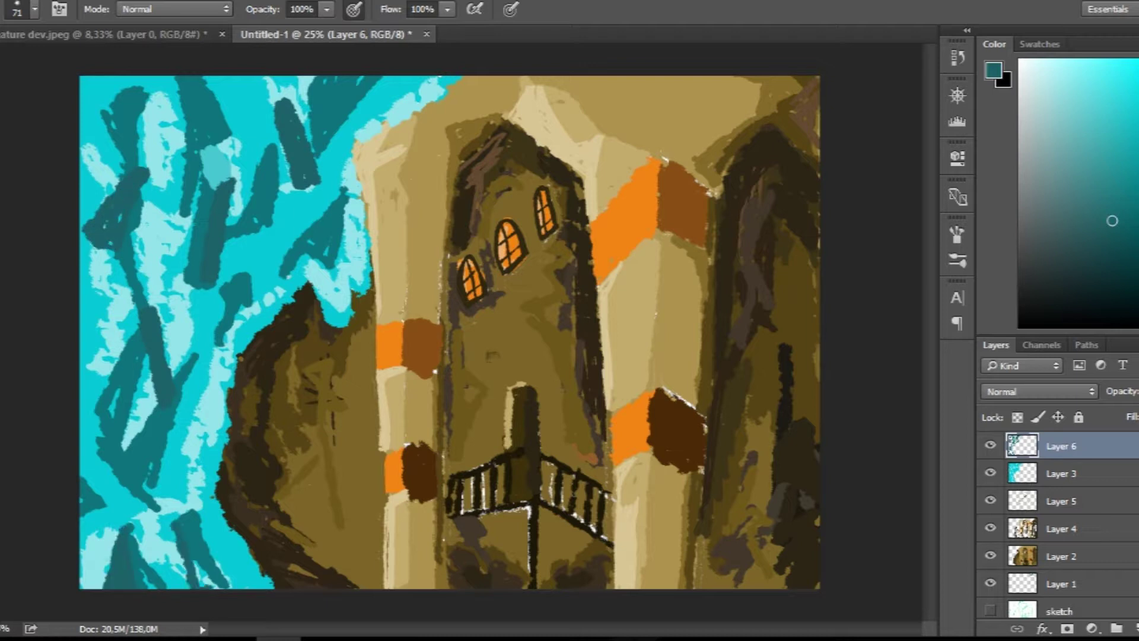
pyautogui.moveTo(367, 122); pyautogui.dragTo(438, 78)
pyautogui.moveTo(240, 80); pyautogui.dragTo(212, 130)
pyautogui.moveTo(164, 181); pyautogui.dragTo(155, 89)
pyautogui.moveTo(178, 219); pyautogui.dragTo(153, 302)
pyautogui.moveTo(234, 395); pyautogui.dragTo(221, 486)
# - Add light-teal, darker teal and muted light-teal strokes across the left and lower sky
pyautogui.click(1099, 162)
pyautogui.moveTo(207, 409); pyautogui.dragTo(228, 484)
pyautogui.moveTo(341, 196); pyautogui.dragTo(285, 276)
pyautogui.moveTo(142, 174); pyautogui.dragTo(89, 231)
pyautogui.moveTo(146, 325); pyautogui.dragTo(103, 438)
pyautogui.moveTo(272, 142)
pyautogui.mouseDown()
pyautogui.moveTo(245, 224)
pyautogui.moveTo(227, 239)
pyautogui.mouseUp()
pyautogui.keyDown('alt'); pyautogui.click(272, 253); pyautogui.keyUp('alt')
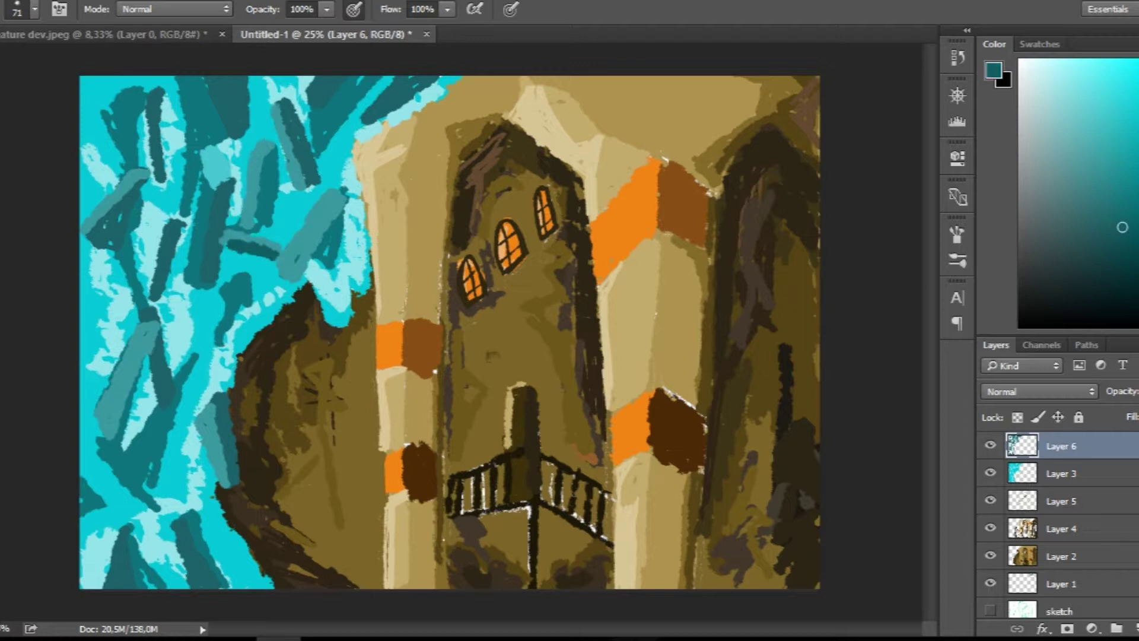
pyautogui.moveTo(192, 306); pyautogui.dragTo(223, 385)
pyautogui.keyDown('alt'); pyautogui.click(118, 380); pyautogui.keyUp('alt')
pyautogui.moveTo(92, 448); pyautogui.dragTo(142, 514)
# - Layer bright cyan strokes over the dark-teal sky, especially the lower-left area
pyautogui.keyDown('alt'); pyautogui.click(148, 522); pyautogui.keyUp('alt')
pyautogui.moveTo(110, 95); pyautogui.dragTo(127, 166)
pyautogui.moveTo(181, 77); pyautogui.dragTo(190, 145)
pyautogui.moveTo(83, 77); pyautogui.dragTo(107, 113)
pyautogui.moveTo(83, 273); pyautogui.dragTo(104, 324)
pyautogui.moveTo(155, 202); pyautogui.dragTo(157, 293)
pyautogui.moveTo(258, 278); pyautogui.dragTo(238, 332)
pyautogui.moveTo(217, 507)
pyautogui.mouseDown()
pyautogui.moveTo(255, 585)
pyautogui.moveTo(204, 499)
pyautogui.mouseUp()
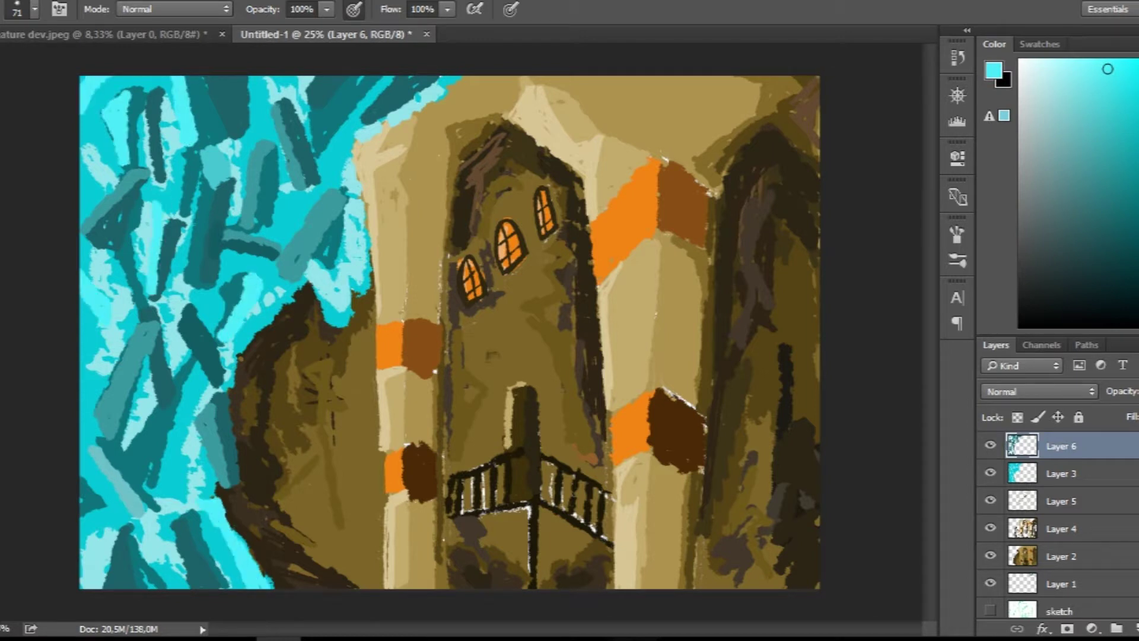
pyautogui.moveTo(127, 528); pyautogui.dragTo(167, 586)
pyautogui.moveTo(83, 409); pyautogui.dragTo(121, 462)
pyautogui.moveTo(178, 276); pyautogui.dragTo(226, 309)
pyautogui.moveTo(276, 151); pyautogui.dragTo(303, 243)
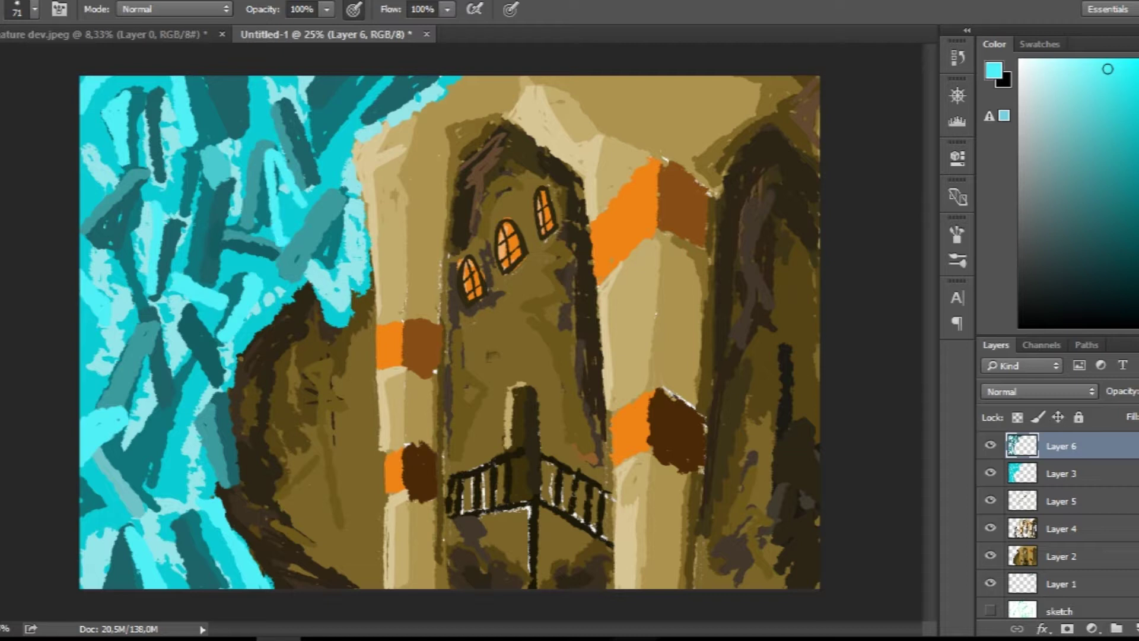
# - Paint a couple of dark-teal strokes over the cyan and bring up the save dialog
pyautogui.keyDown('alt'); pyautogui.click(291, 117); pyautogui.keyUp('alt')
pyautogui.moveTo(288, 157); pyautogui.dragTo(264, 243)
pyautogui.moveTo(261, 142); pyautogui.dragTo(265, 225)
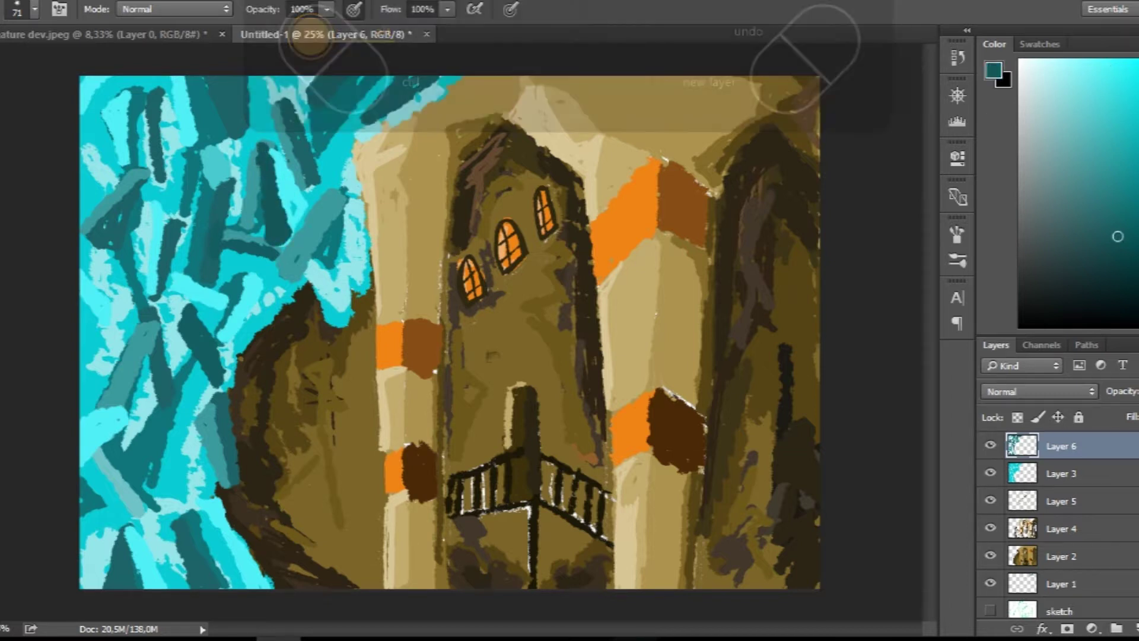
pyautogui.hotkey('ctrl', 's')
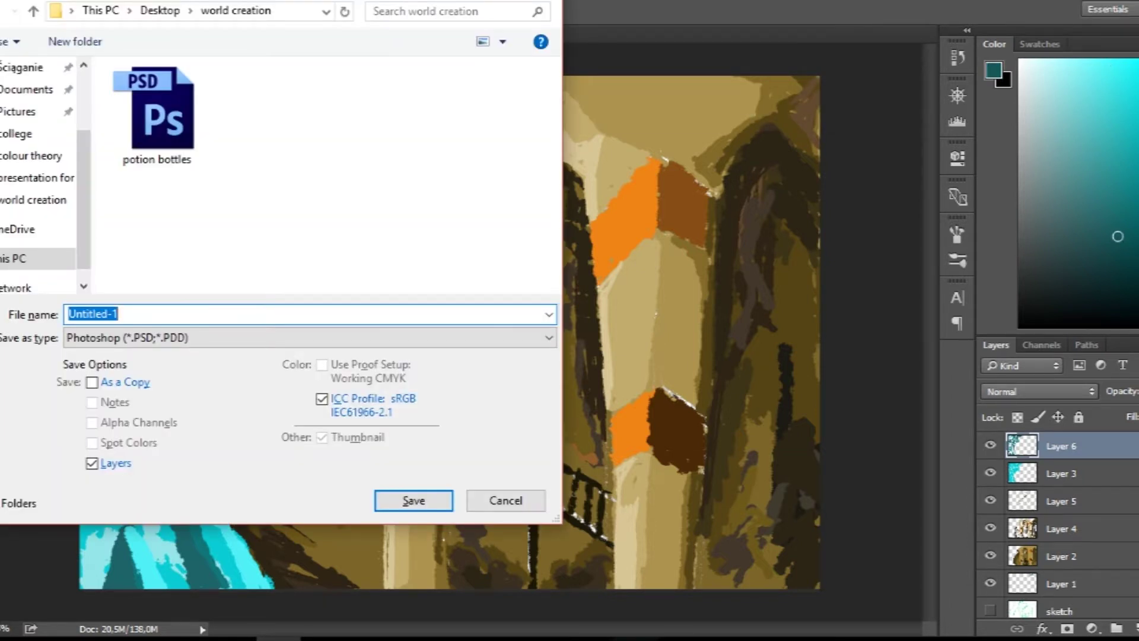
# - Save the painting as 'sketch color' PSD, then paint light teal strokes on the left sky
pyautogui.write('sketch color')
pyautogui.press('Return')
pyautogui.press('Return')
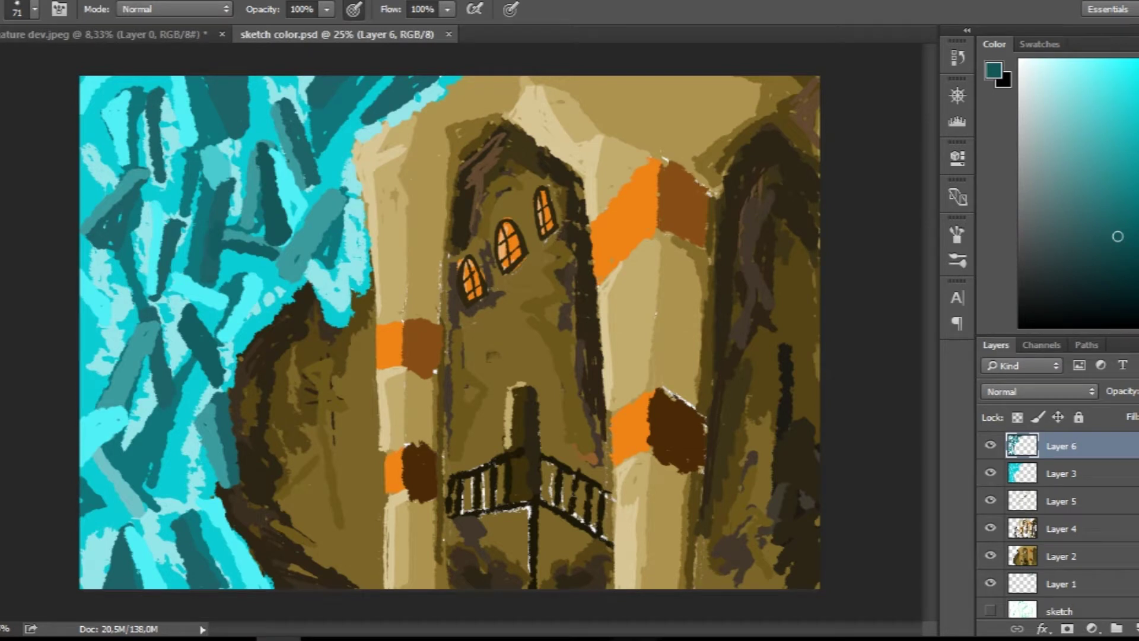
pyautogui.click(1091, 114)
pyautogui.moveTo(159, 195); pyautogui.dragTo(144, 275)
pyautogui.moveTo(184, 386); pyautogui.dragTo(143, 495)
pyautogui.moveTo(178, 423); pyautogui.dragTo(143, 494)
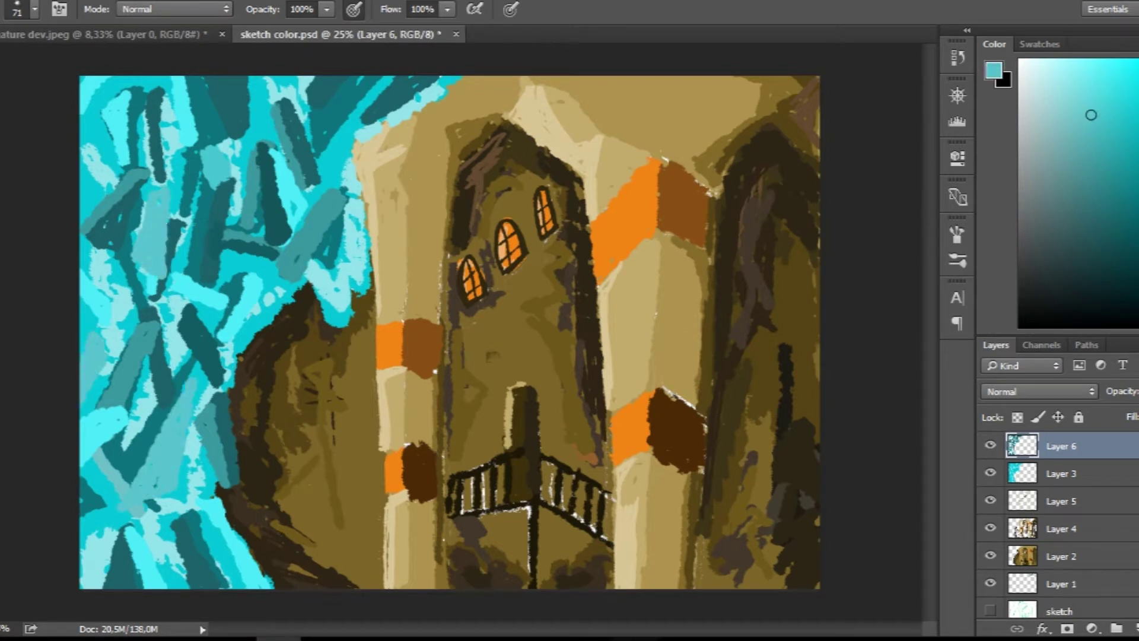
# - Paint paler teal strokes over the upper, mid-left and lower-left sky
pyautogui.click(1051, 79)
pyautogui.moveTo(171, 192); pyautogui.dragTo(149, 267)
pyautogui.moveTo(169, 221); pyautogui.dragTo(148, 276)
pyautogui.moveTo(261, 77); pyautogui.dragTo(247, 135)
pyautogui.moveTo(327, 189); pyautogui.dragTo(278, 273)
pyautogui.moveTo(193, 383)
pyautogui.mouseDown()
pyautogui.moveTo(157, 492)
pyautogui.moveTo(171, 588)
pyautogui.mouseUp()
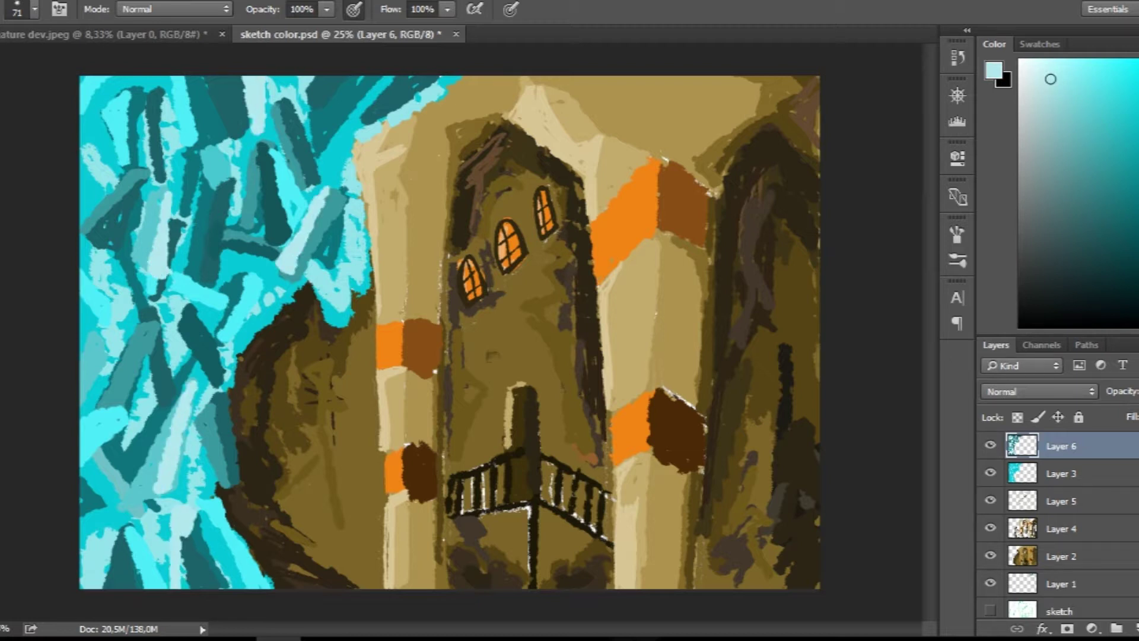
pyautogui.moveTo(221, 178); pyautogui.dragTo(209, 161)
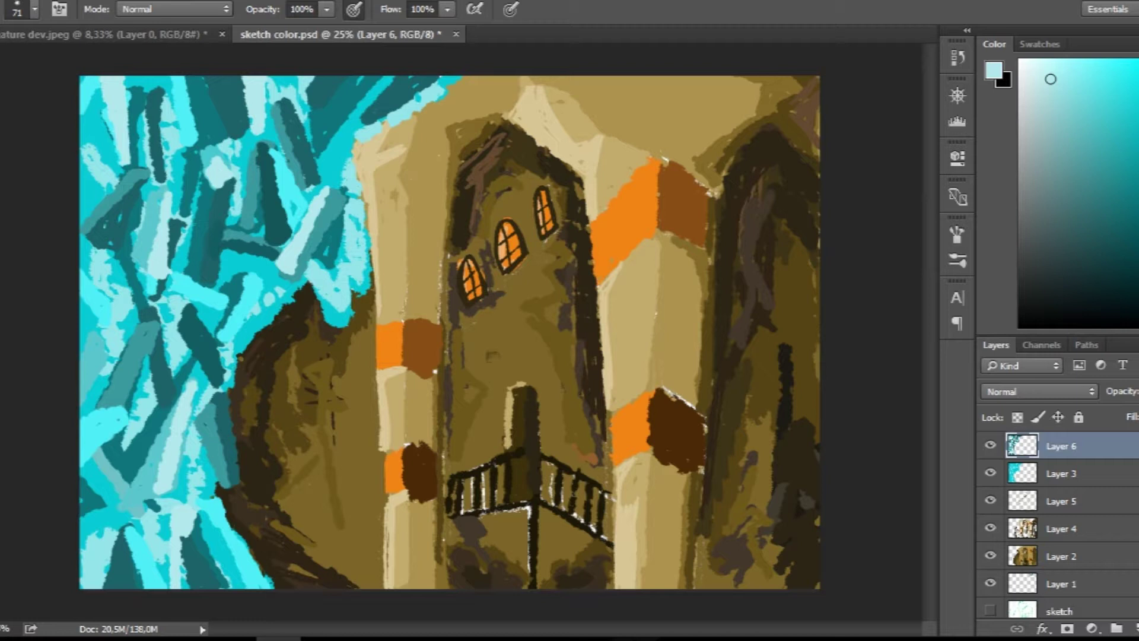
# - At brush size 21, add small pale flecks in the sky, undoing a stray looping line
pyautogui.click(34, 9)
pyautogui.write('21')
pyautogui.press('Return')
pyautogui.moveTo(133, 347); pyautogui.dragTo(121, 374)
pyautogui.click(1033, 69)
pyautogui.moveTo(288, 105); pyautogui.dragTo(236, 93)
pyautogui.moveTo(203, 187); pyautogui.dragTo(203, 247)
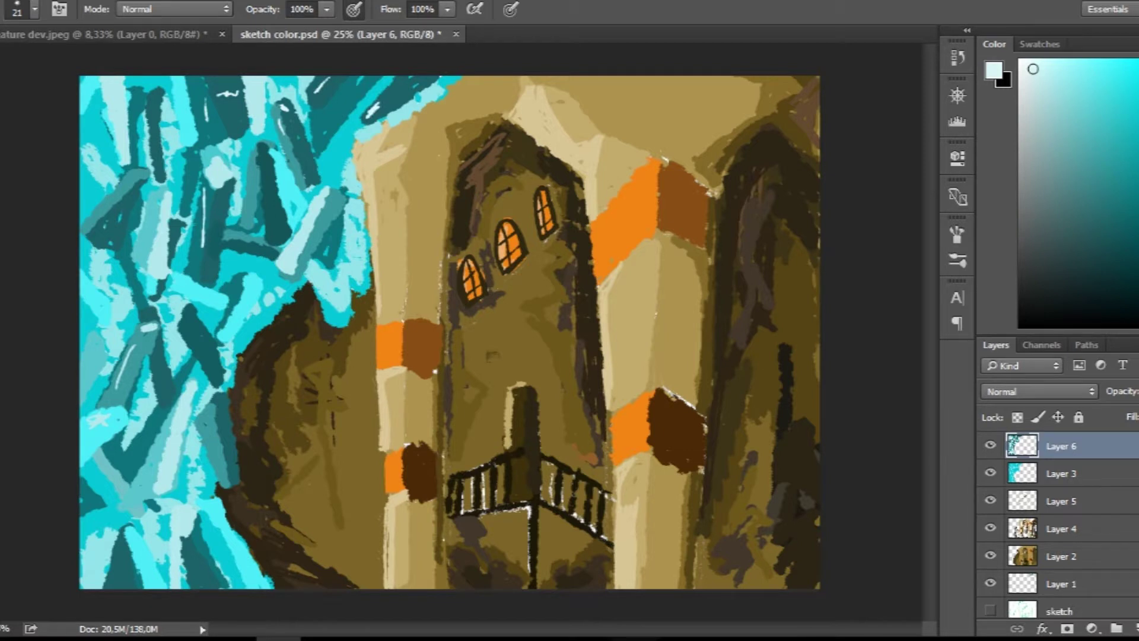
pyautogui.hotkey('ctrl', 'z')
pyautogui.moveTo(191, 317); pyautogui.dragTo(184, 341)
pyautogui.moveTo(202, 191); pyautogui.dragTo(197, 243)
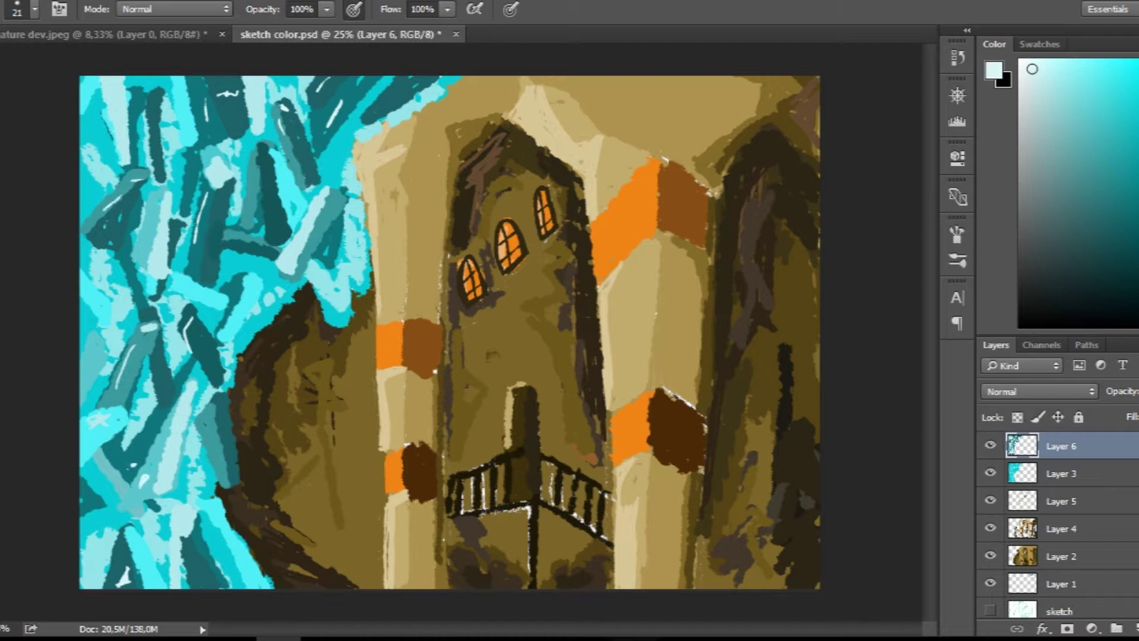
pyautogui.moveTo(287, 220); pyautogui.dragTo(139, 285)
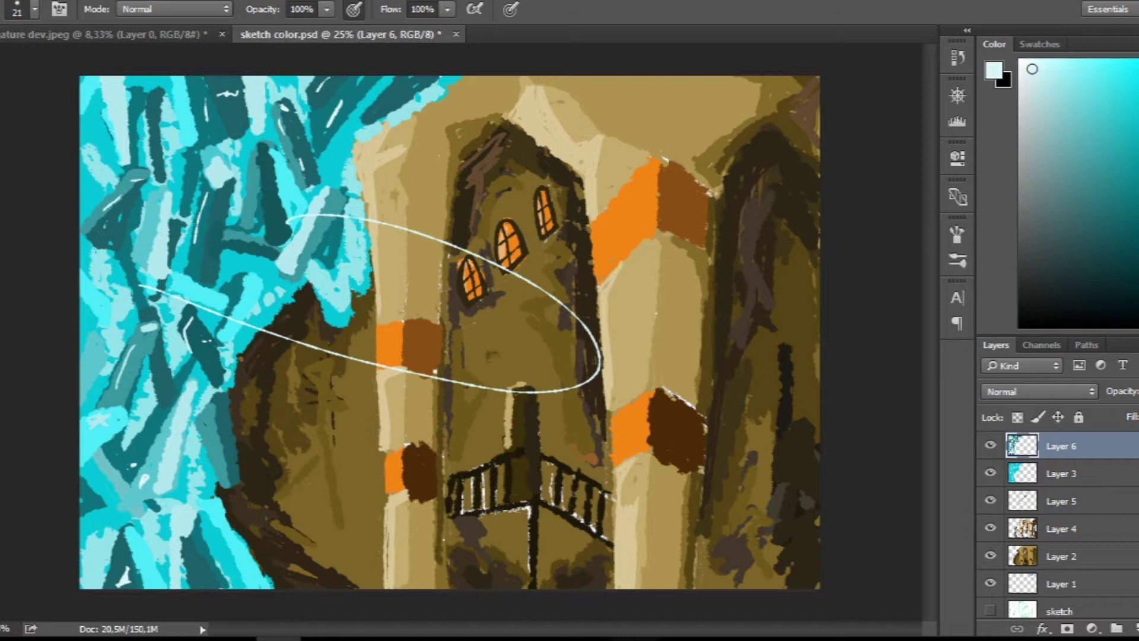
pyautogui.hotkey('ctrl', 'z')
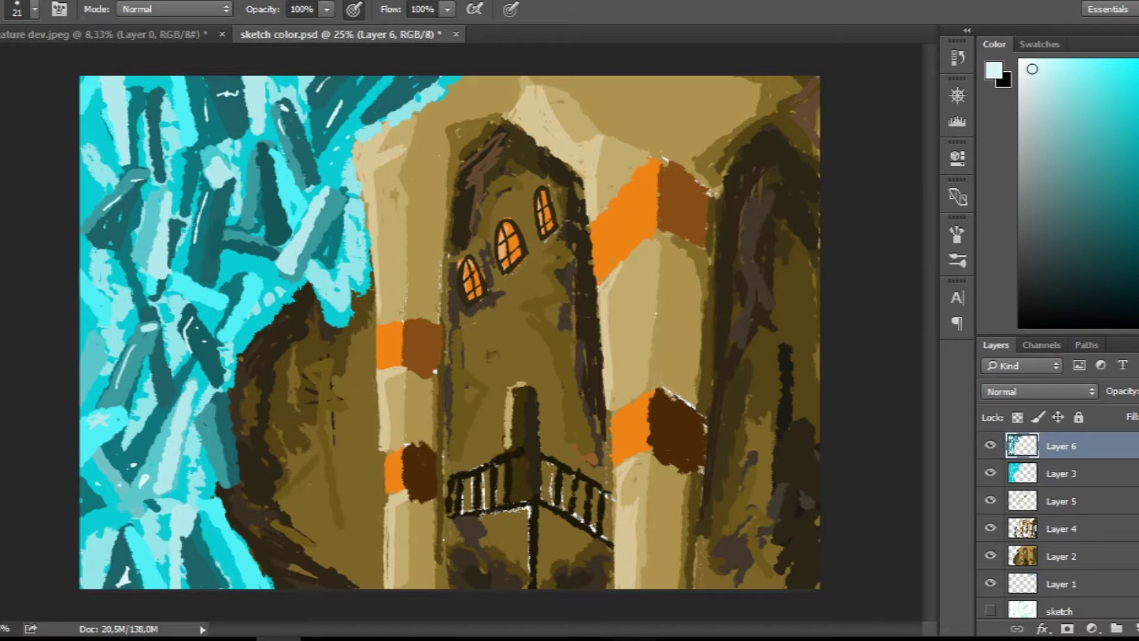
# - Set the brush to 52 and paint cyan along the tower's left edge on a new Layer 7
pyautogui.click(35, 9)
pyautogui.write('52')
pyautogui.press('Return')
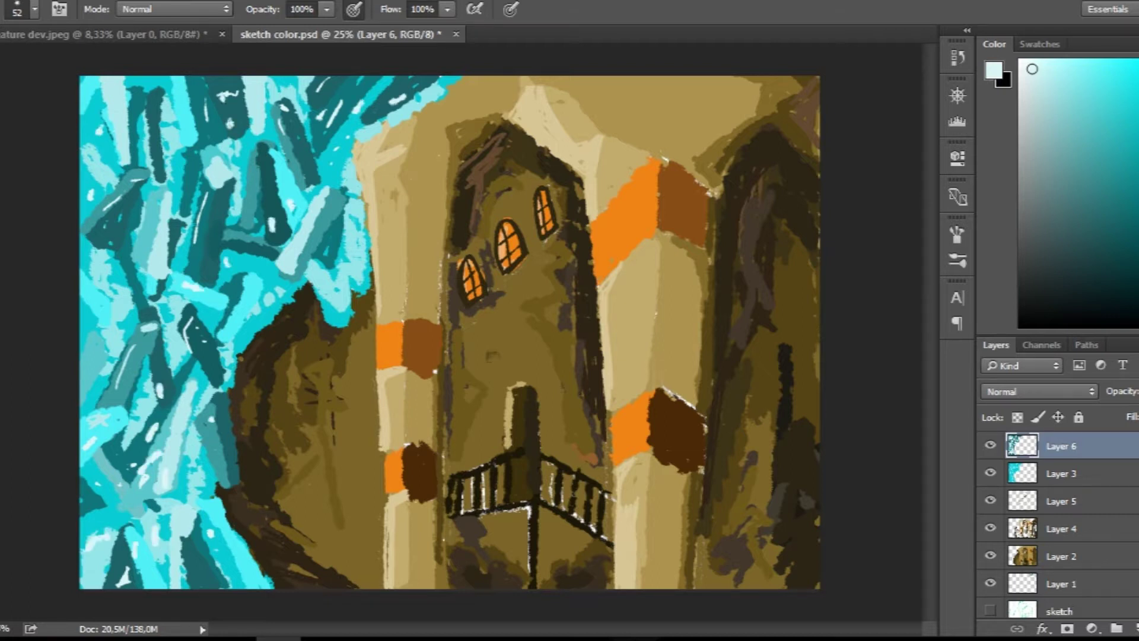
pyautogui.hotkey('ctrl', 'shift', 'alt', 'n')
pyautogui.keyDown('alt'); pyautogui.click(350, 137); pyautogui.keyUp('alt')
pyautogui.moveTo(364, 113); pyautogui.dragTo(392, 585)
# - Keep Layer 7 at Normal blending and paint cyan rim light down the tower's left edge
pyautogui.click(1038, 392)
pyautogui.click(1009, 71)
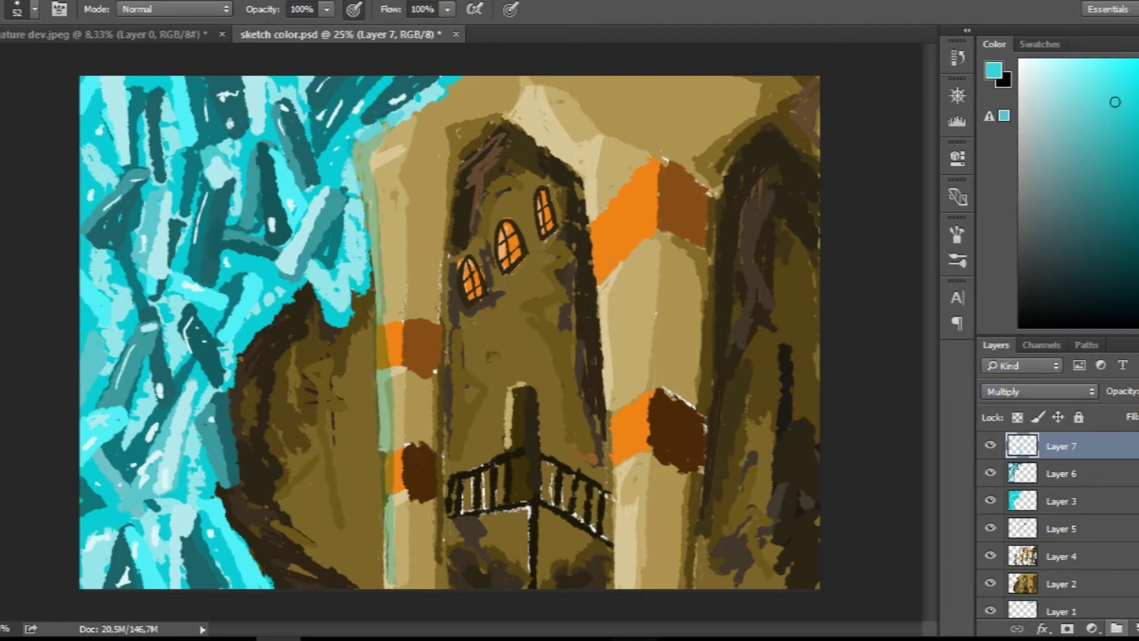
pyautogui.hotkey('ctrl', 'z')
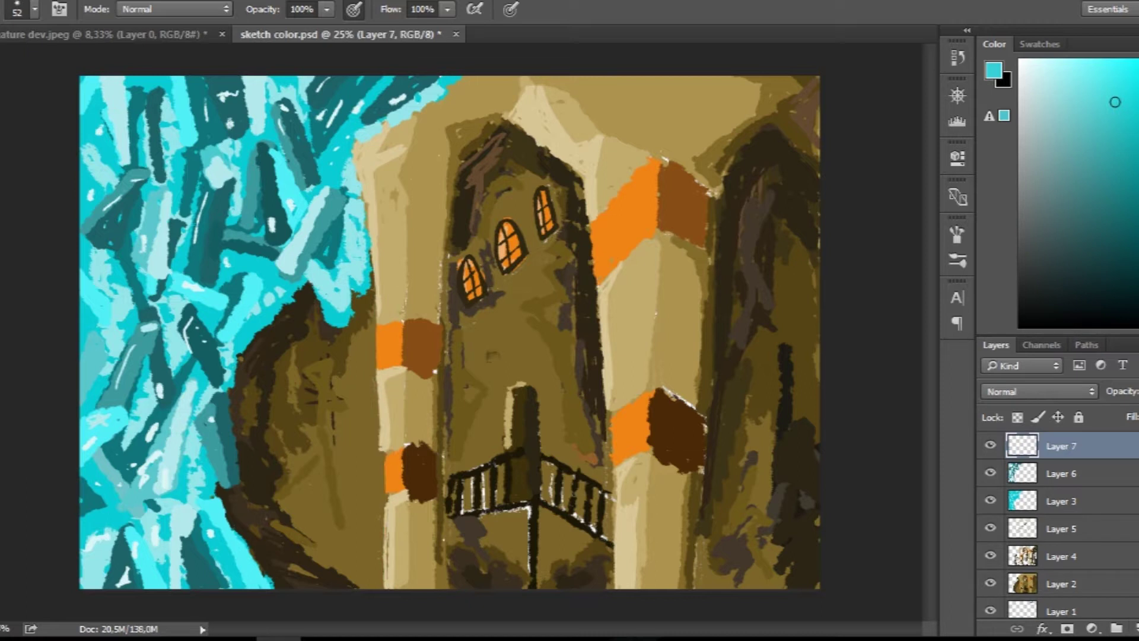
pyautogui.hotkey('ctrl', '+')
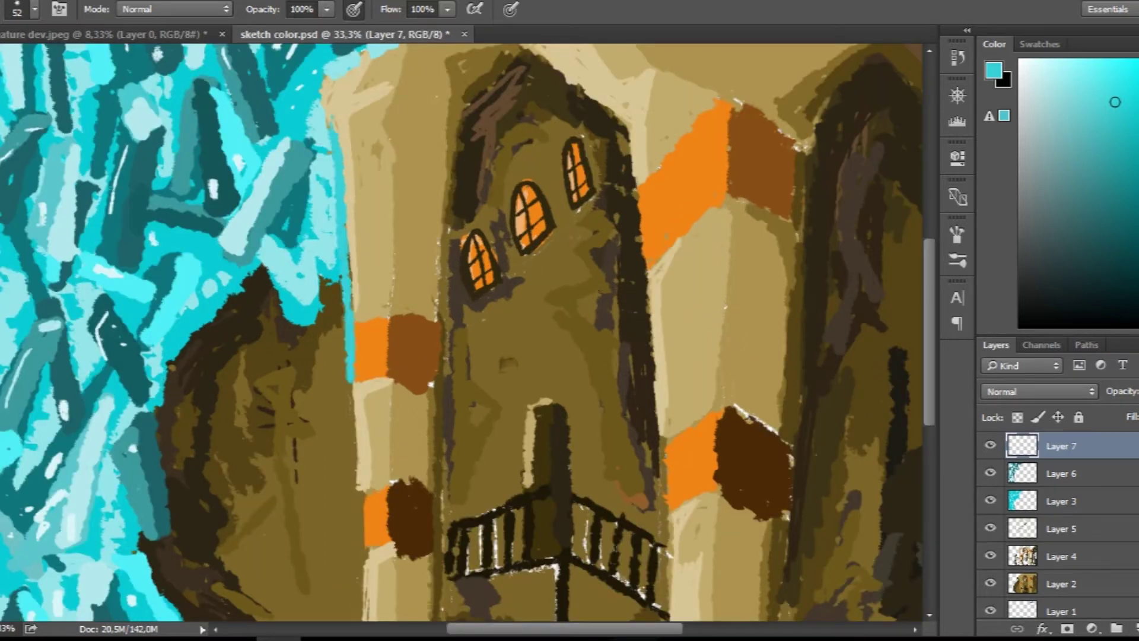
pyautogui.moveTo(351, 163); pyautogui.dragTo(351, 297)
pyautogui.moveTo(359, 386)
pyautogui.mouseDown()
pyautogui.moveTo(359, 502)
pyautogui.moveTo(371, 506)
pyautogui.mouseUp()
# - Add light cyan rim light to the arch edge, tower top and tower's right edge
pyautogui.moveTo(653, 279); pyautogui.dragTo(664, 392)
pyautogui.scroll(5, 462, 332)
pyautogui.moveTo(534, 143); pyautogui.dragTo(635, 273)
pyautogui.moveTo(392, 181); pyautogui.dragTo(344, 264)
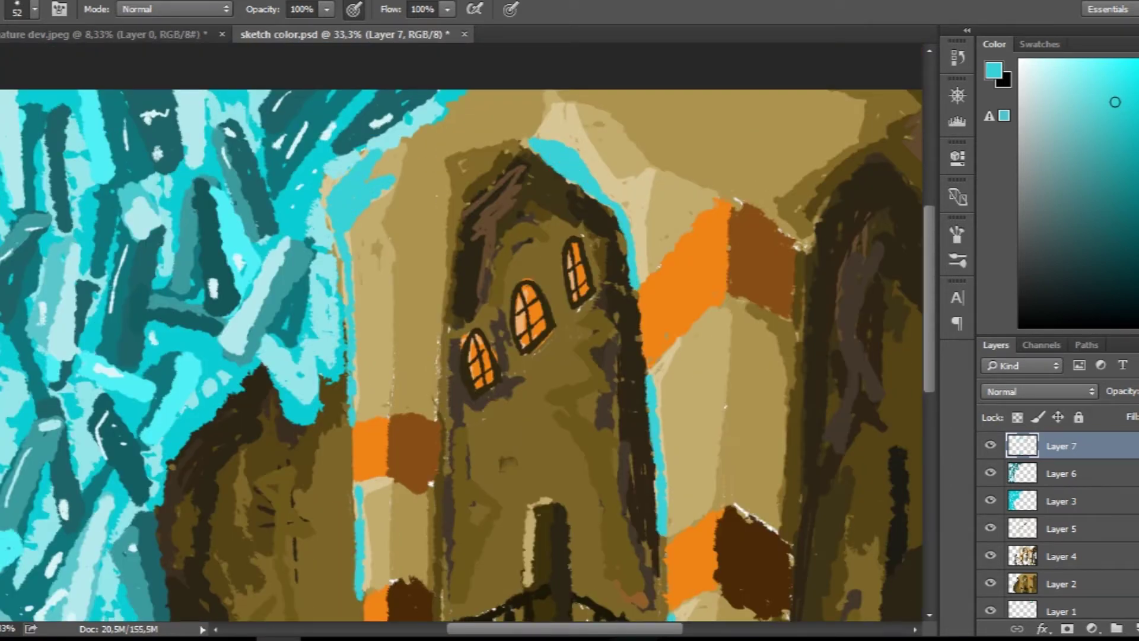
pyautogui.scroll(-5, 463, 333)
pyautogui.hotkey('ctrl', '-')
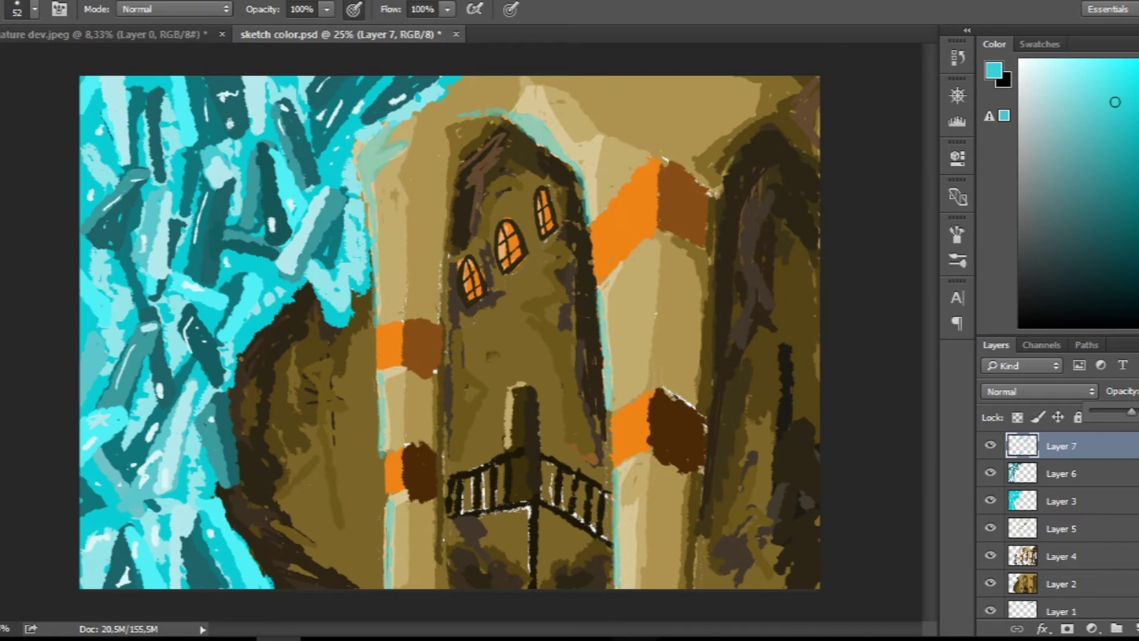
pyautogui.moveTo(380, 133); pyautogui.dragTo(364, 187)
pyautogui.moveTo(567, 160); pyautogui.dragTo(492, 117)
pyautogui.moveTo(600, 318); pyautogui.dragTo(610, 410)
# - On new Layer 8 above Layer 5, cover the old stair railing with sampled olive brown
pyautogui.hotkey('alt', '[')
pyautogui.hotkey('alt', '[')
pyautogui.hotkey('alt', '[')
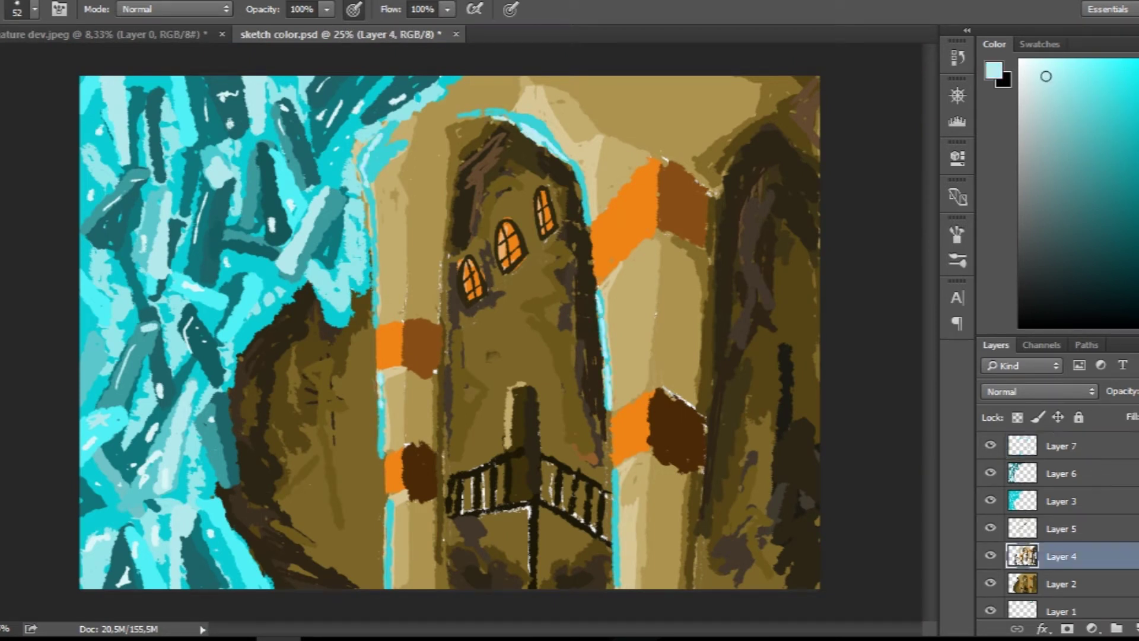
pyautogui.hotkey('alt', ']')
pyautogui.hotkey('ctrl', 'shift', 'alt', 'n')
pyautogui.keyDown('alt'); pyautogui.click(532, 344); pyautogui.keyUp('alt')
pyautogui.moveTo(590, 529)
pyautogui.mouseDown()
pyautogui.moveTo(558, 498)
pyautogui.moveTo(602, 519)
pyautogui.mouseUp()
pyautogui.moveTo(534, 564); pyautogui.dragTo(511, 505)
pyautogui.moveTo(475, 462)
pyautogui.mouseDown()
pyautogui.moveTo(490, 514)
pyautogui.moveTo(475, 519)
pyautogui.mouseUp()
pyautogui.moveTo(496, 456); pyautogui.dragTo(499, 510)
# - Repaint the railing's top rail, balusters and central post in dark brown, and darken the doorway
pyautogui.keyDown('alt'); pyautogui.click(522, 451); pyautogui.keyUp('alt')
pyautogui.moveTo(534, 454); pyautogui.dragTo(605, 493)
pyautogui.moveTo(608, 541); pyautogui.dragTo(450, 534)
pyautogui.moveTo(509, 451); pyautogui.dragTo(444, 482)
pyautogui.moveTo(553, 464); pyautogui.dragTo(553, 511)
pyautogui.moveTo(570, 472)
pyautogui.mouseDown()
pyautogui.moveTo(570, 519)
pyautogui.moveTo(599, 534)
pyautogui.mouseUp()
pyautogui.moveTo(486, 461)
pyautogui.mouseDown()
pyautogui.moveTo(486, 516)
pyautogui.moveTo(532, 587)
pyautogui.mouseUp()
pyautogui.moveTo(531, 392)
pyautogui.mouseDown()
pyautogui.moveTo(522, 496)
pyautogui.moveTo(511, 430)
pyautogui.moveTo(448, 476)
pyautogui.mouseUp()
# - Paint a sampled-orange band below the tower windows and shade its lower edge with brown
pyautogui.keyDown('alt'); pyautogui.click(600, 320); pyautogui.keyUp('alt')
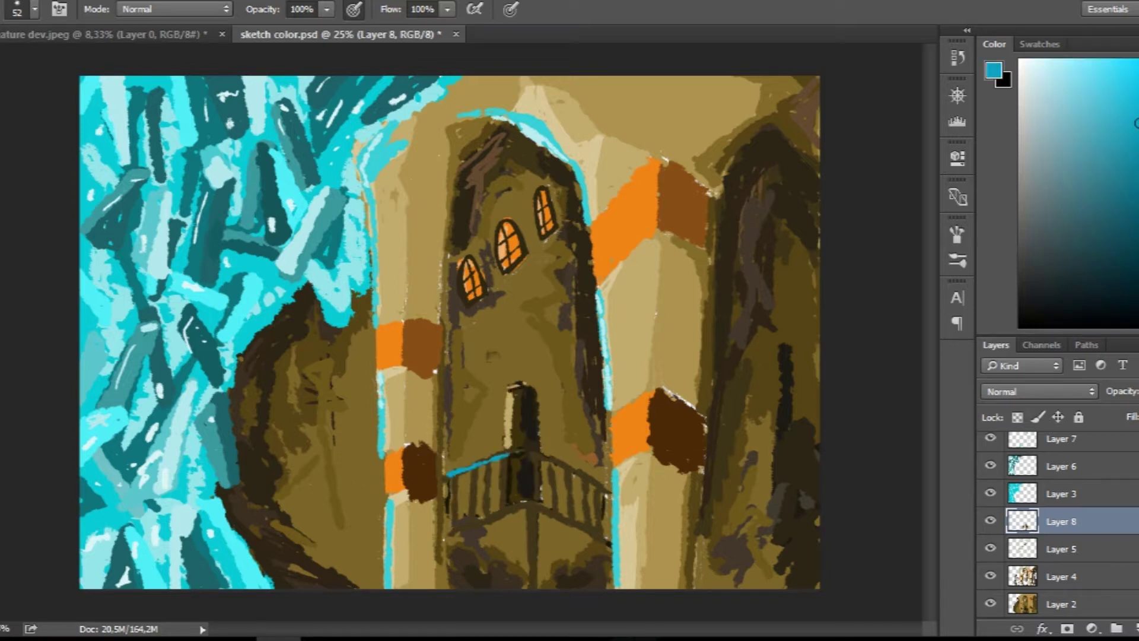
pyautogui.keyDown('alt'); pyautogui.click(629, 427); pyautogui.keyUp('alt')
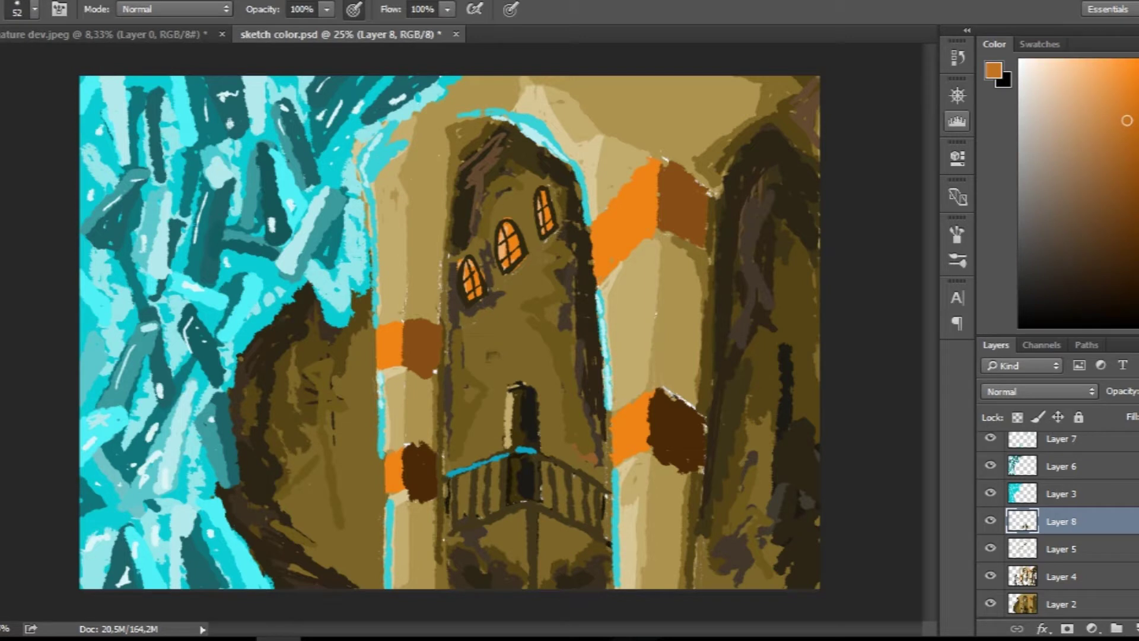
pyautogui.moveTo(528, 261); pyautogui.dragTo(460, 329)
pyautogui.moveTo(554, 240); pyautogui.dragTo(516, 285)
pyautogui.keyDown('alt'); pyautogui.click(683, 196); pyautogui.keyUp('alt')
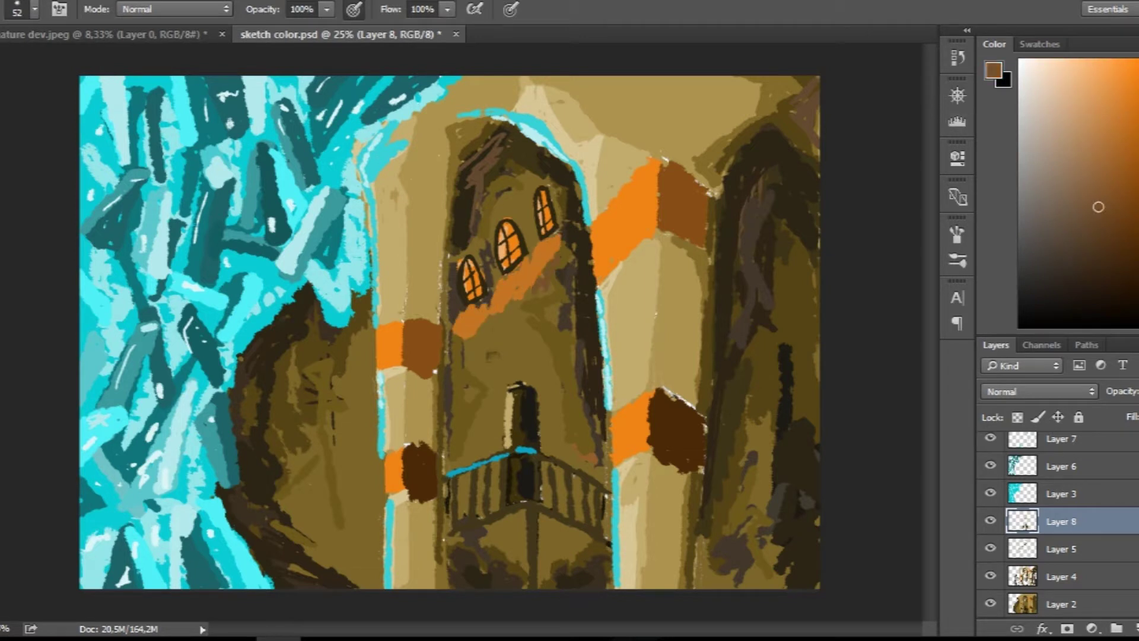
pyautogui.moveTo(558, 252); pyautogui.dragTo(486, 329)
pyautogui.moveTo(498, 282); pyautogui.dragTo(475, 335)
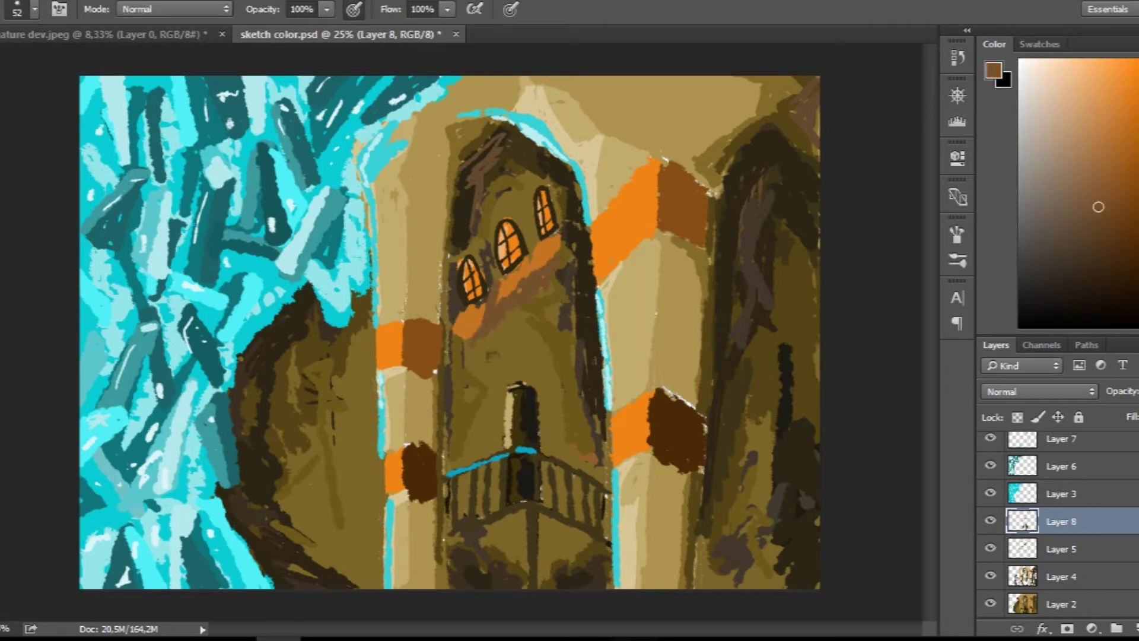
# - Add a lighter strip on the right band, then shade the lower-left rock in browns at 53% opacity
pyautogui.click(1124, 143)
pyautogui.moveTo(653, 166)
pyautogui.mouseDown()
pyautogui.moveTo(645, 237)
pyautogui.moveTo(646, 169)
pyautogui.mouseUp()
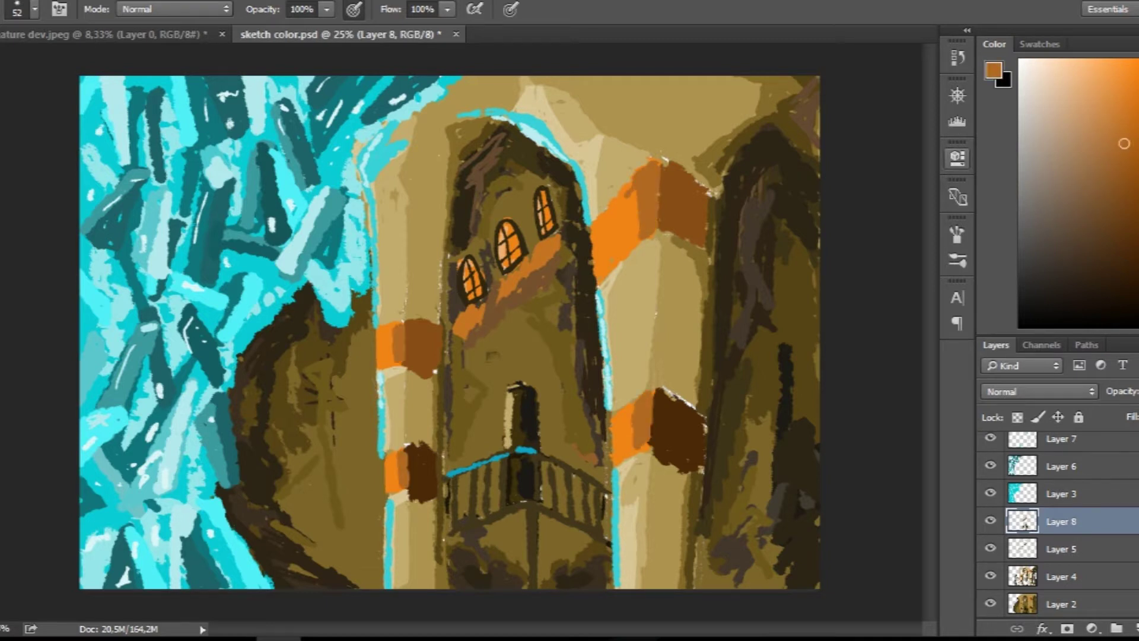
pyautogui.keyDown('alt'); pyautogui.click(647, 362); pyautogui.keyUp('alt')
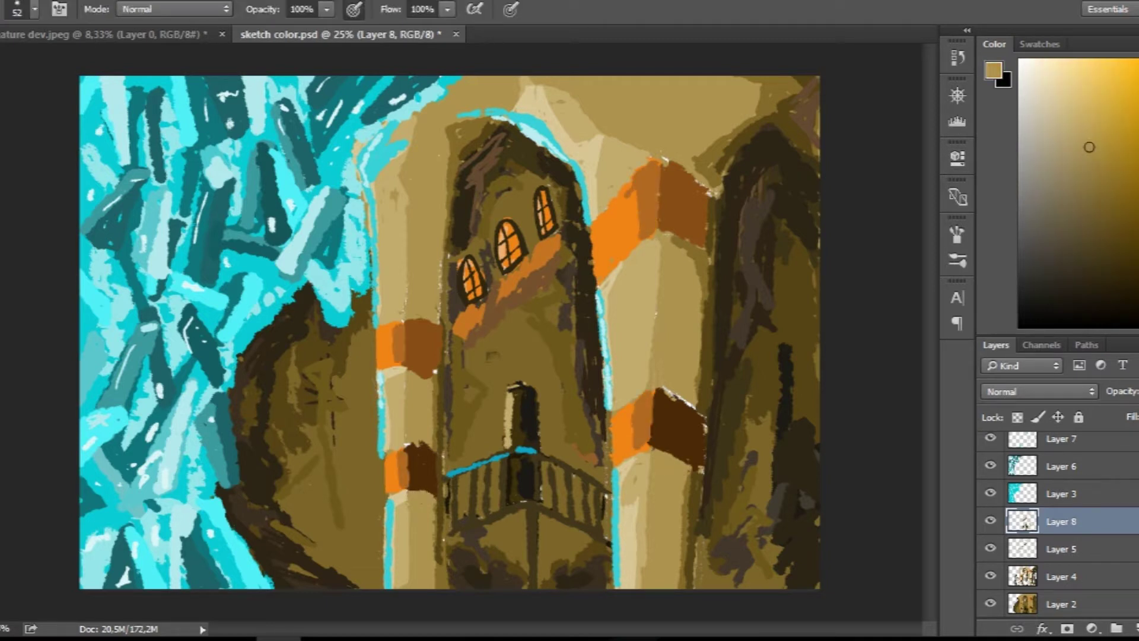
pyautogui.press('5')
pyautogui.press('3')
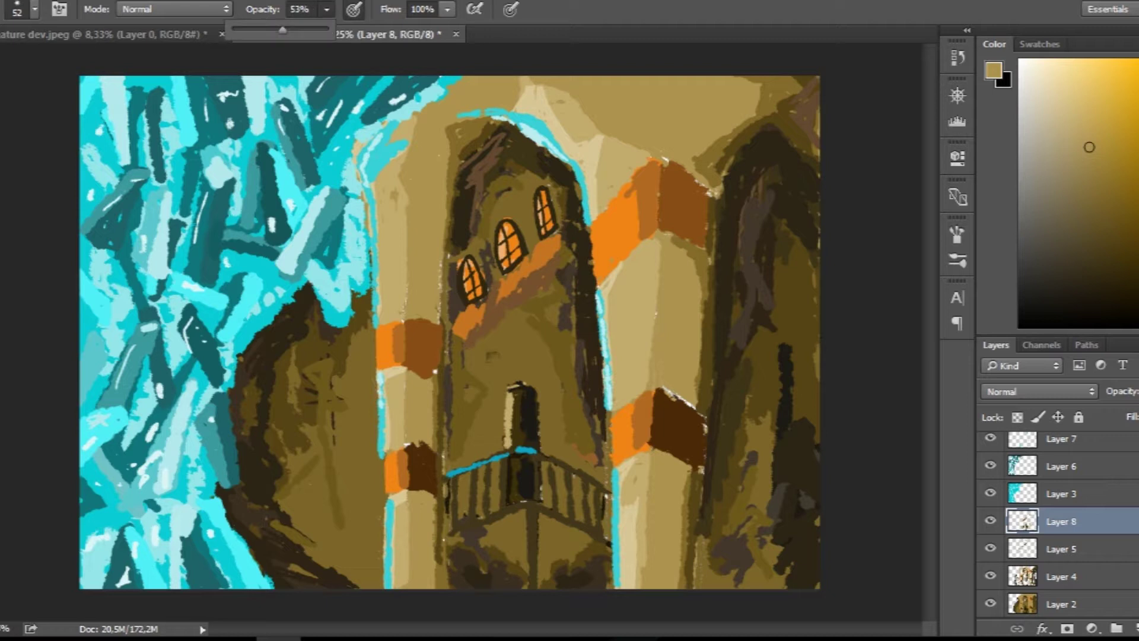
pyautogui.moveTo(308, 576); pyautogui.dragTo(268, 372)
pyautogui.keyDown('alt'); pyautogui.click(291, 375); pyautogui.keyUp('alt')
pyautogui.moveTo(350, 396); pyautogui.dragTo(342, 363)
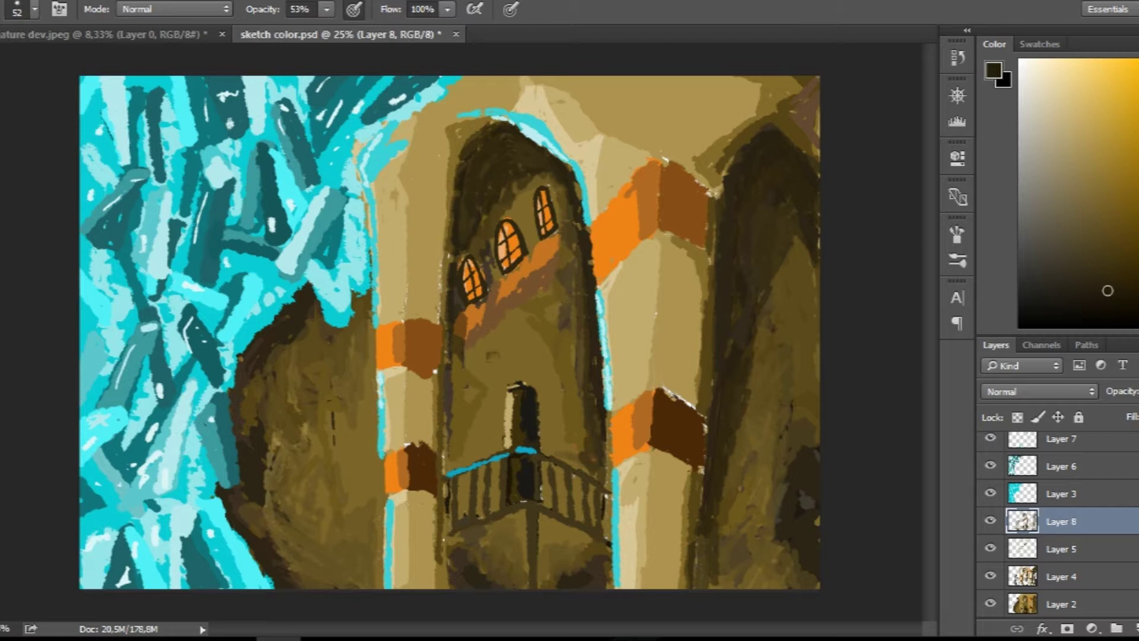
# - Darken the tower's left edge, the left rock mass and the tan pillar's left edge
pyautogui.moveTo(454, 362); pyautogui.dragTo(454, 469)
pyautogui.moveTo(312, 314)
pyautogui.mouseDown()
pyautogui.moveTo(252, 534)
pyautogui.moveTo(279, 587)
pyautogui.moveTo(287, 451)
pyautogui.moveTo(297, 519)
pyautogui.mouseUp()
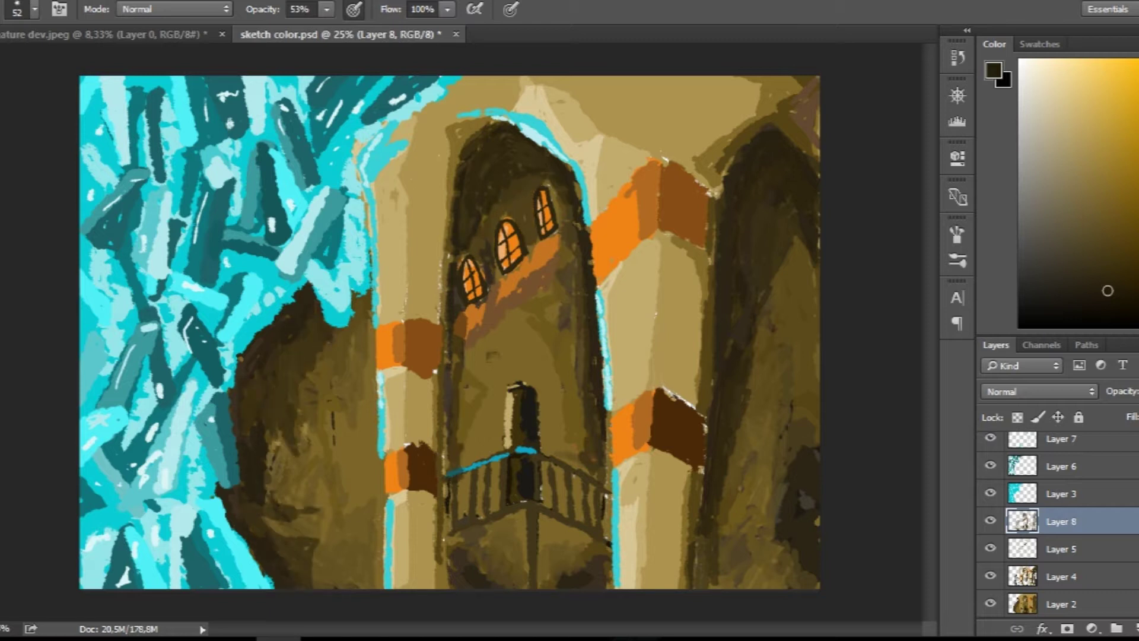
pyautogui.moveTo(270, 427); pyautogui.dragTo(270, 493)
pyautogui.moveTo(342, 362); pyautogui.dragTo(361, 291)
pyautogui.moveTo(457, 80)
pyautogui.mouseDown()
pyautogui.moveTo(409, 143)
pyautogui.moveTo(362, 314)
pyautogui.mouseUp()
pyautogui.moveTo(418, 147); pyautogui.dragTo(368, 315)
# - Shade the right pillar's top and edge and darken the tower's middle-left wall
pyautogui.moveTo(801, 125); pyautogui.dragTo(724, 196)
pyautogui.moveTo(814, 383); pyautogui.dragTo(812, 445)
pyautogui.moveTo(801, 318)
pyautogui.mouseDown()
pyautogui.moveTo(766, 576)
pyautogui.moveTo(704, 587)
pyautogui.mouseUp()
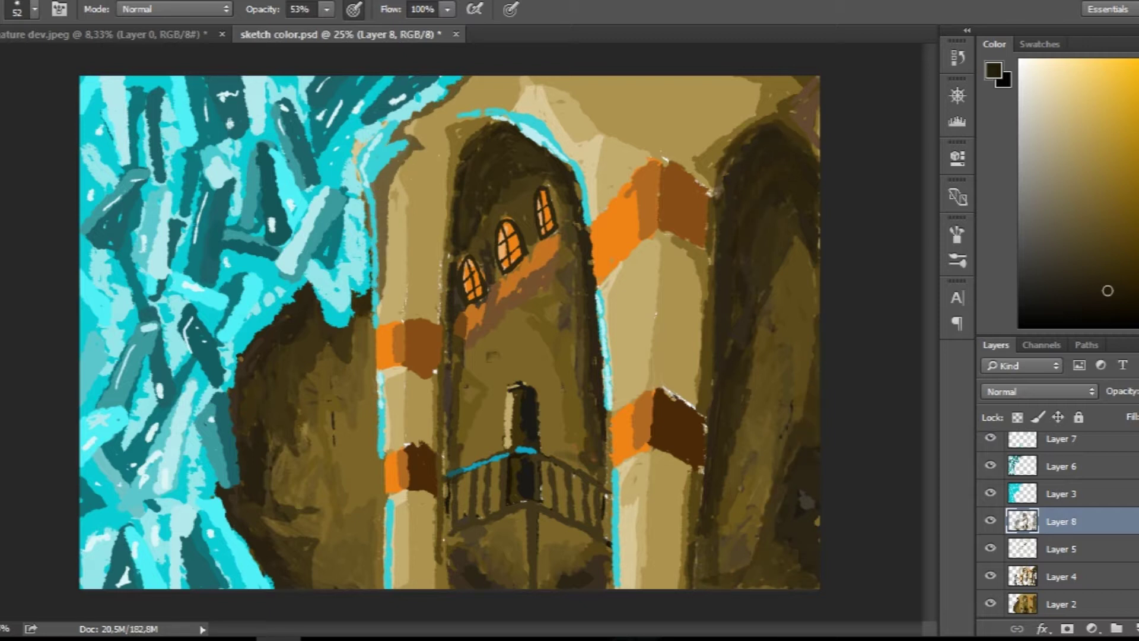
pyautogui.moveTo(605, 560); pyautogui.dragTo(590, 584)
pyautogui.moveTo(563, 308); pyautogui.dragTo(543, 374)
# - Lighten the tower's middle-left wall, door column and balcony with tan-olive and light tan strokes
pyautogui.keyDown('alt'); pyautogui.click(554, 356); pyautogui.keyUp('alt')
pyautogui.moveTo(558, 333); pyautogui.dragTo(552, 445)
pyautogui.moveTo(569, 302); pyautogui.dragTo(555, 353)
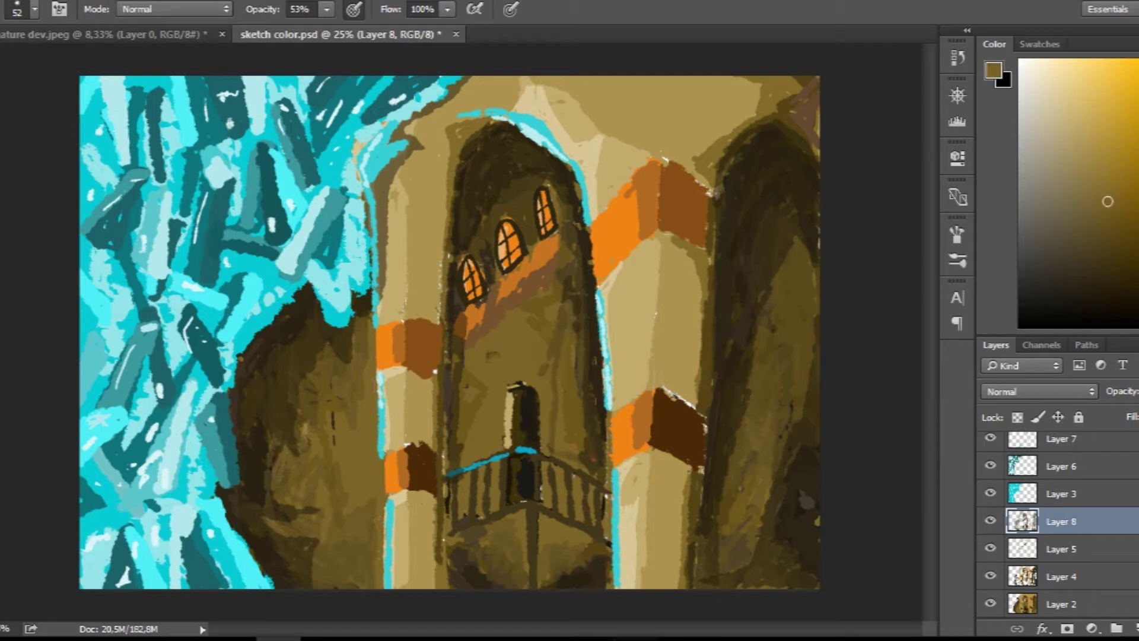
pyautogui.click(1076, 147)
pyautogui.moveTo(514, 388)
pyautogui.mouseDown()
pyautogui.moveTo(515, 442)
pyautogui.moveTo(519, 433)
pyautogui.mouseUp()
pyautogui.moveTo(510, 456); pyautogui.dragTo(509, 498)
pyautogui.moveTo(478, 326); pyautogui.dragTo(516, 421)
pyautogui.moveTo(557, 291); pyautogui.dragTo(475, 371)
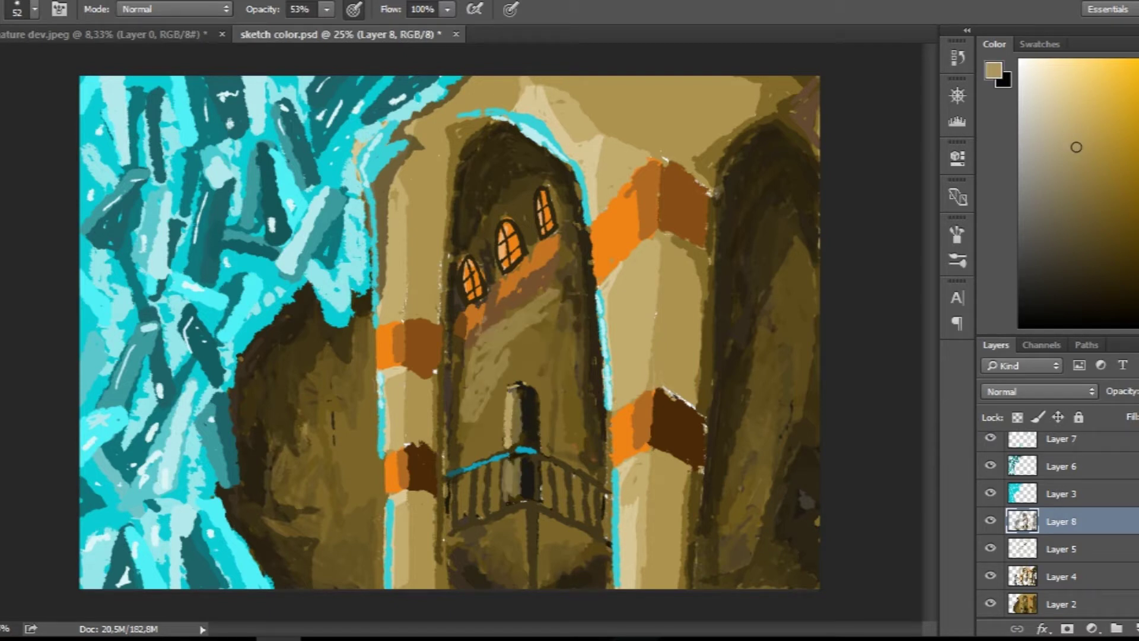
pyautogui.moveTo(561, 240)
pyautogui.mouseDown()
pyautogui.moveTo(463, 374)
pyautogui.moveTo(478, 451)
pyautogui.mouseUp()
# - Shade the tower wall around the door and the tower's right side in darker olive
pyautogui.click(1089, 228)
pyautogui.moveTo(569, 288)
pyautogui.mouseDown()
pyautogui.moveTo(481, 339)
pyautogui.moveTo(475, 395)
pyautogui.mouseUp()
pyautogui.moveTo(537, 332); pyautogui.dragTo(514, 386)
pyautogui.moveTo(558, 270); pyautogui.dragTo(504, 345)
pyautogui.moveTo(508, 327); pyautogui.dragTo(457, 456)
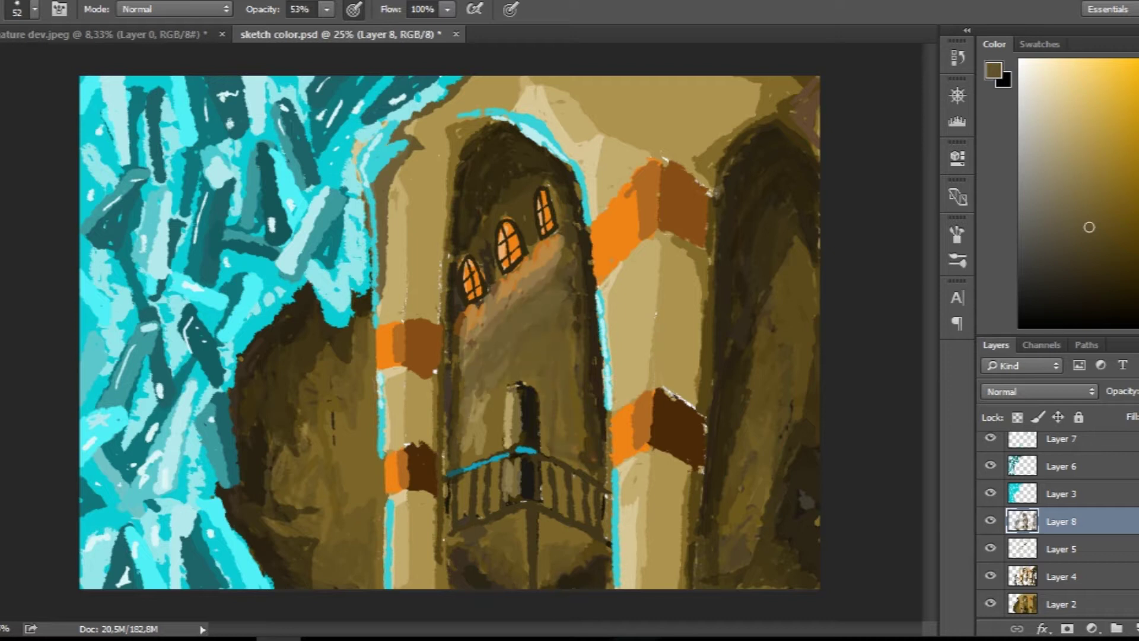
pyautogui.moveTo(587, 344); pyautogui.dragTo(590, 463)
pyautogui.click(1099, 258)
pyautogui.moveTo(579, 276); pyautogui.dragTo(570, 442)
pyautogui.moveTo(573, 285)
pyautogui.mouseDown()
pyautogui.moveTo(534, 347)
pyautogui.moveTo(528, 321)
pyautogui.mouseUp()
# - Add light tan then darker olive strokes down the right pillar and darken the top-right background
pyautogui.click(1093, 111)
pyautogui.moveTo(688, 243); pyautogui.dragTo(687, 383)
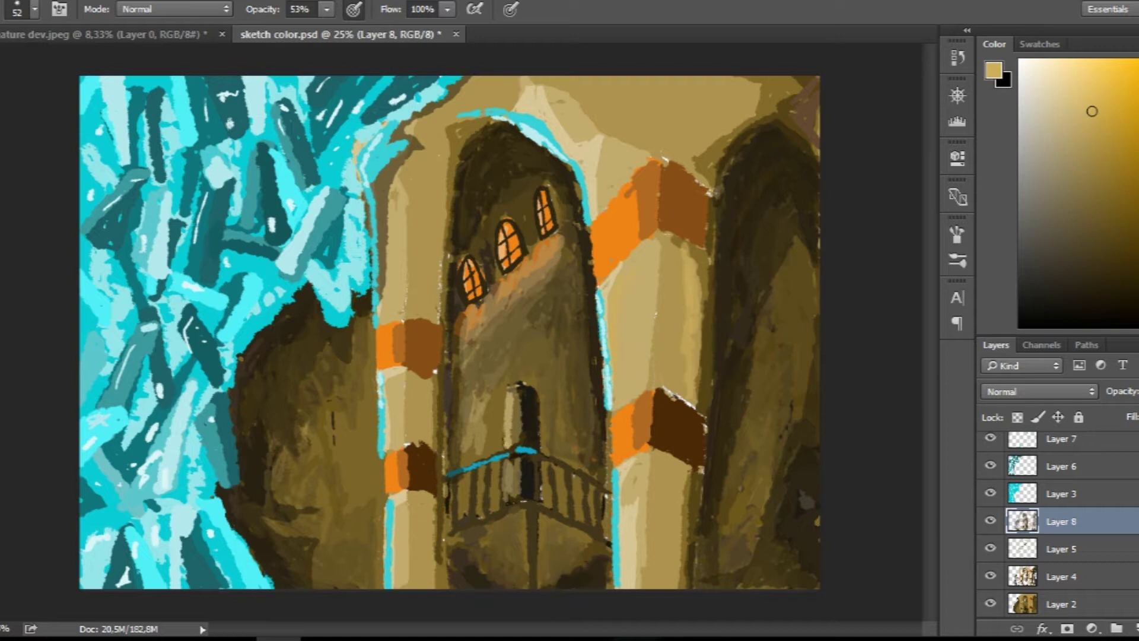
pyautogui.click(1112, 194)
pyautogui.moveTo(689, 255)
pyautogui.mouseDown()
pyautogui.moveTo(688, 404)
pyautogui.moveTo(683, 377)
pyautogui.mouseUp()
pyautogui.moveTo(669, 462); pyautogui.dragTo(676, 546)
pyautogui.moveTo(673, 508); pyautogui.dragTo(655, 587)
pyautogui.moveTo(742, 83)
pyautogui.mouseDown()
pyautogui.moveTo(707, 151)
pyautogui.moveTo(727, 134)
pyautogui.moveTo(691, 121)
pyautogui.mouseUp()
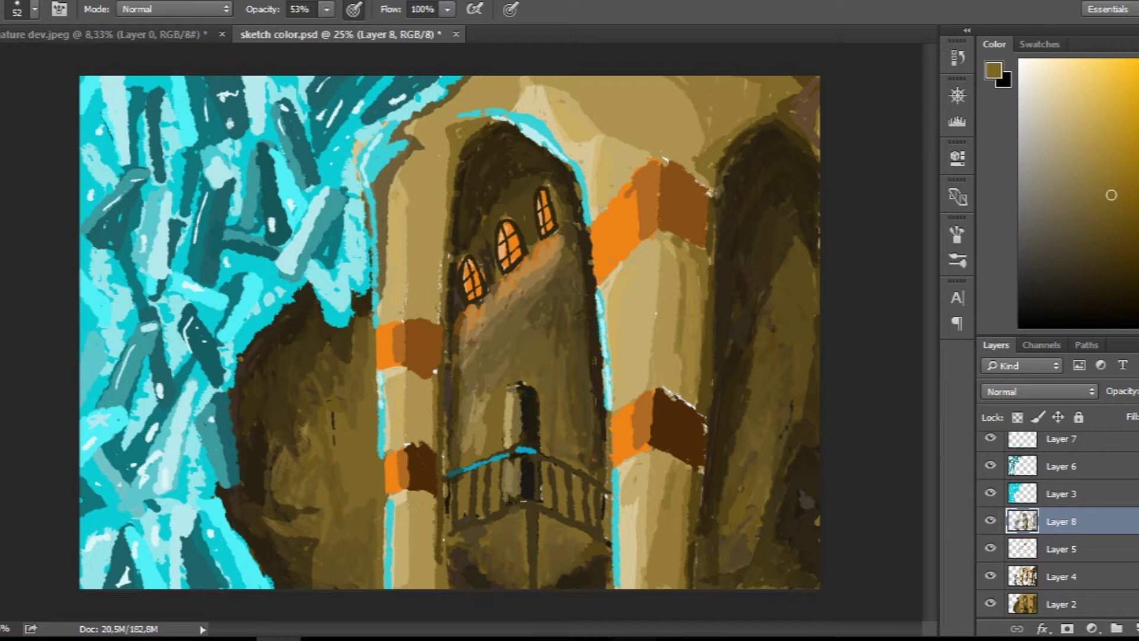
# - Shade the left pillar top to bottom with darker olive strokes
pyautogui.moveTo(448, 138); pyautogui.dragTo(442, 211)
pyautogui.moveTo(434, 110); pyautogui.dragTo(430, 314)
pyautogui.moveTo(442, 223); pyautogui.dragTo(441, 285)
pyautogui.moveTo(418, 122); pyautogui.dragTo(442, 196)
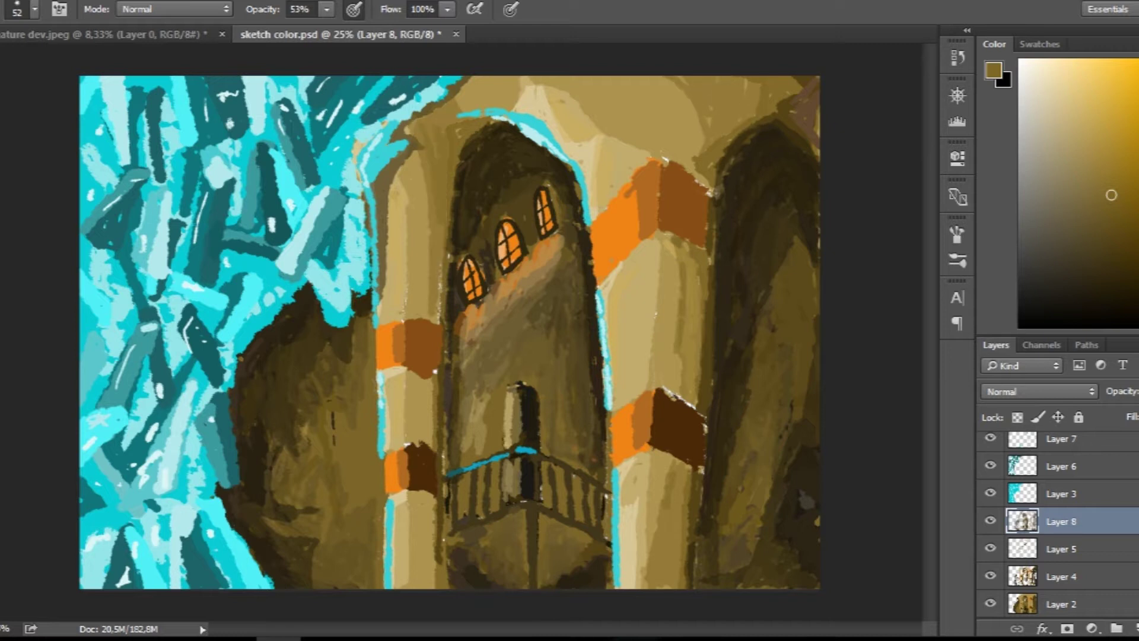
pyautogui.moveTo(426, 379); pyautogui.dragTo(424, 445)
pyautogui.moveTo(423, 501)
pyautogui.mouseDown()
pyautogui.moveTo(430, 587)
pyautogui.moveTo(443, 587)
pyautogui.moveTo(434, 588)
pyautogui.mouseUp()
# - Add subtle darker olive shading to the right pillar and the upper-right arch area
pyautogui.click(1113, 248)
pyautogui.moveTo(683, 469); pyautogui.dragTo(671, 584)
pyautogui.moveTo(683, 522); pyautogui.dragTo(659, 587)
pyautogui.moveTo(659, 558); pyautogui.dragTo(649, 588)
pyautogui.moveTo(653, 510); pyautogui.dragTo(647, 587)
pyautogui.moveTo(703, 244); pyautogui.dragTo(693, 395)
pyautogui.moveTo(751, 116); pyautogui.dragTo(706, 169)
pyautogui.moveTo(688, 86)
pyautogui.mouseDown()
pyautogui.moveTo(745, 125)
pyautogui.moveTo(754, 118)
pyautogui.mouseUp()
# - Darken the left pillar's inner edge, the arch's left edge and the area near the doorway
pyautogui.moveTo(469, 124)
pyautogui.mouseDown()
pyautogui.moveTo(442, 317)
pyautogui.moveTo(442, 270)
pyautogui.mouseUp()
pyautogui.moveTo(438, 386); pyautogui.dragTo(436, 432)
pyautogui.moveTo(430, 514); pyautogui.dragTo(430, 588)
pyautogui.moveTo(427, 493); pyautogui.dragTo(421, 540)
pyautogui.moveTo(522, 395); pyautogui.dragTo(514, 492)
# - Highlight the right and left pillar edges in light beige
pyautogui.click(1059, 104)
pyautogui.moveTo(621, 265); pyautogui.dragTo(623, 397)
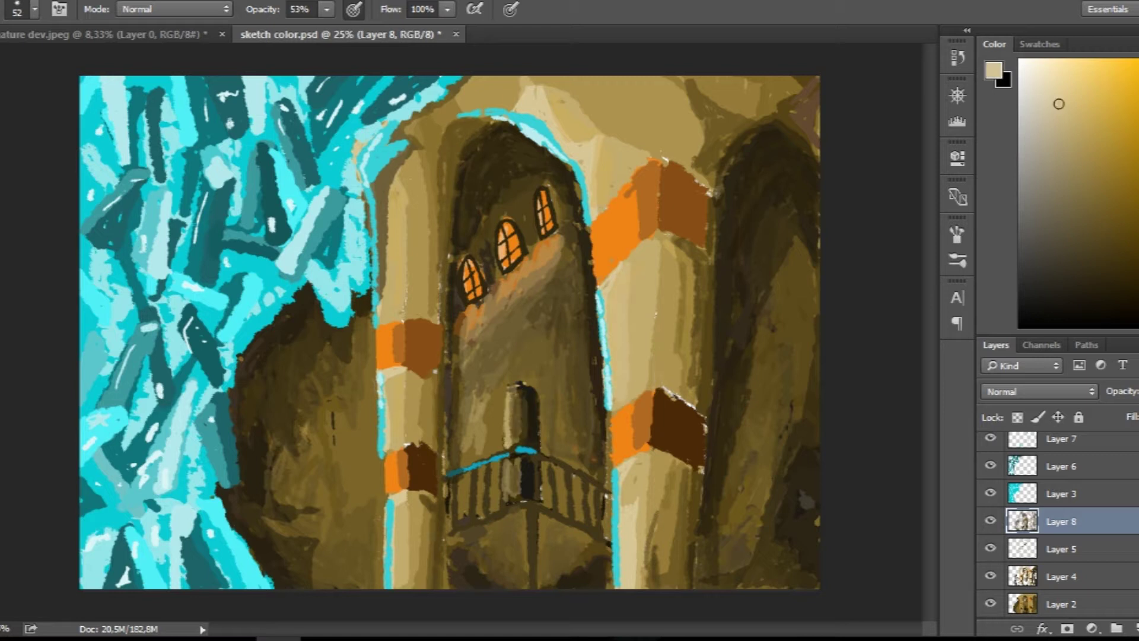
pyautogui.moveTo(604, 145); pyautogui.dragTo(615, 205)
pyautogui.moveTo(388, 214); pyautogui.dragTo(388, 308)
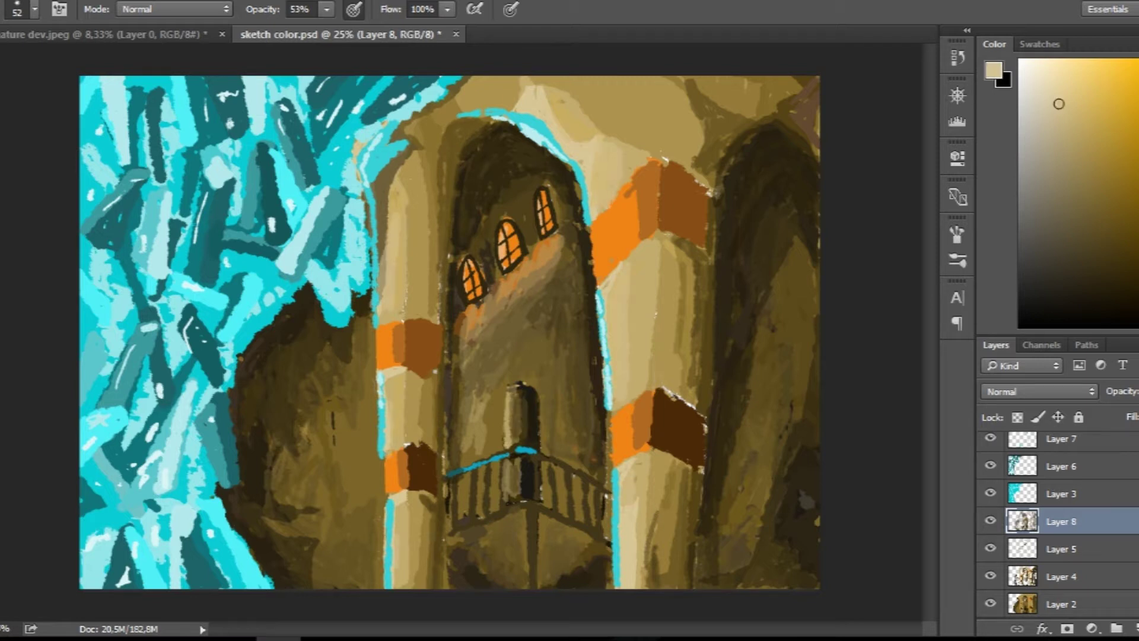
pyautogui.keyDown('alt'); pyautogui.click(670, 202); pyautogui.keyUp('alt')
# - Brighten the orange bands on both pillars with brighter and light orange strokes
pyautogui.moveTo(652, 172); pyautogui.dragTo(652, 236)
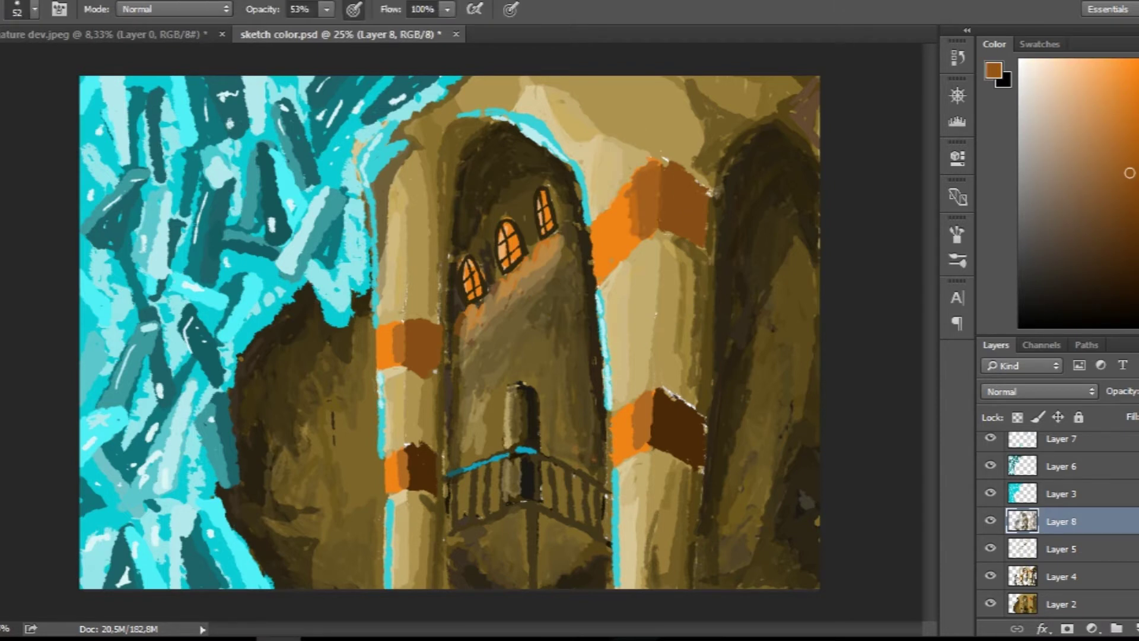
pyautogui.click(1127, 98)
pyautogui.moveTo(641, 172)
pyautogui.mouseDown()
pyautogui.moveTo(641, 234)
pyautogui.moveTo(595, 276)
pyautogui.mouseUp()
pyautogui.click(1088, 75)
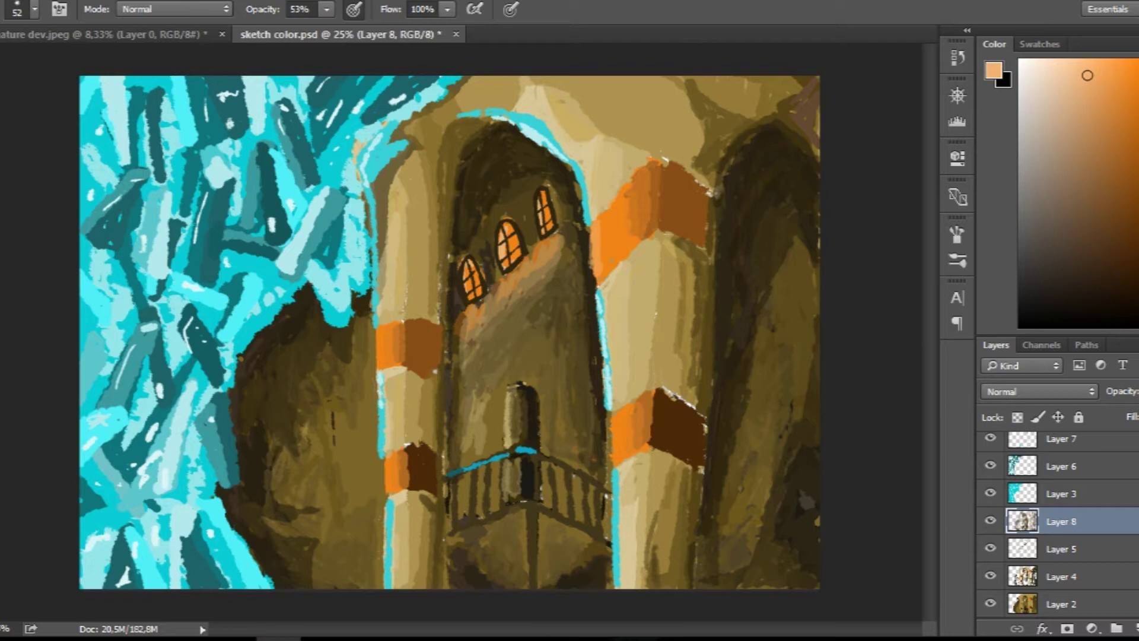
pyautogui.moveTo(609, 212); pyautogui.dragTo(610, 274)
pyautogui.moveTo(381, 330); pyautogui.dragTo(381, 367)
pyautogui.moveTo(388, 459); pyautogui.dragTo(389, 493)
pyautogui.moveTo(608, 418); pyautogui.dragTo(609, 461)
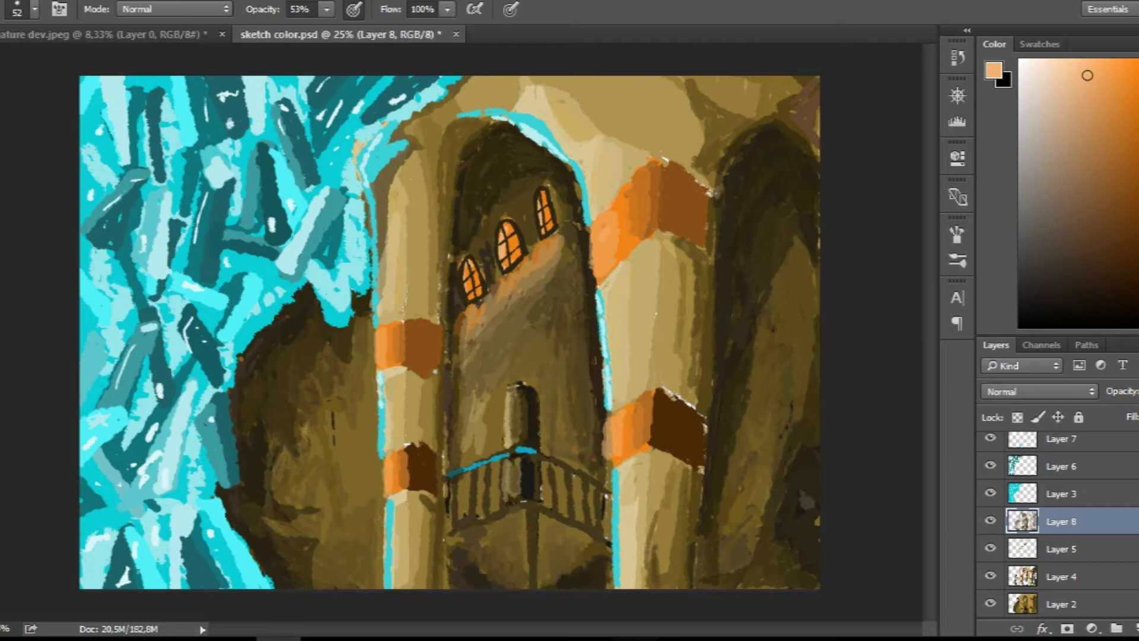
# - Try to save the painting, dismissing the locked-file error and retrying
pyautogui.hotkey('ctrl', 's')
pyautogui.press('Return')
pyautogui.hotkey('ctrl', 's')
# - With brush size 60, brighten the orange band edges on both pillars
pyautogui.click(35, 9)
pyautogui.press(']')
pyautogui.press('Return')
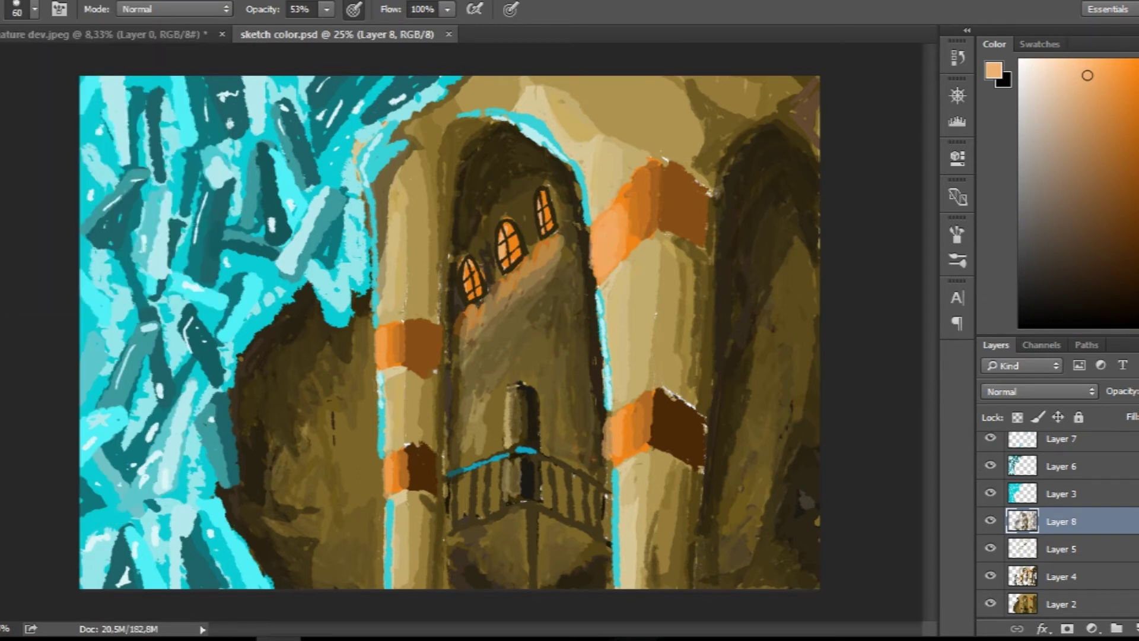
pyautogui.moveTo(378, 332); pyautogui.dragTo(380, 366)
pyautogui.moveTo(383, 457); pyautogui.dragTo(388, 502)
pyautogui.moveTo(613, 415); pyautogui.dragTo(614, 462)
# - Highlight the left pillar's edge in light peach and add a new empty layer above Layer 8
pyautogui.click(1061, 72)
pyautogui.moveTo(381, 245); pyautogui.dragTo(384, 321)
pyautogui.moveTo(392, 392); pyautogui.dragTo(393, 452)
pyautogui.hotkey('ctrl', 'shift', 'alt', 'n')
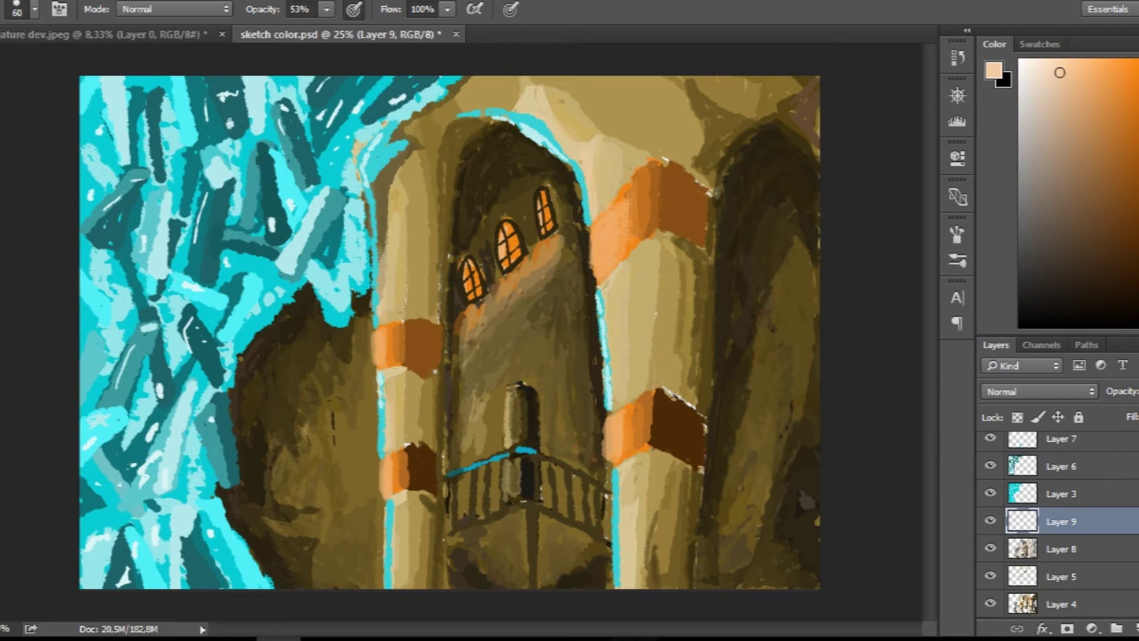
# - Hide Layers 7, 6 and 3, then Merge Visible to combine the building layers
pyautogui.click(991, 465)
pyautogui.click(990, 493)
pyautogui.click(990, 439)
pyautogui.rightClick(1062, 446)
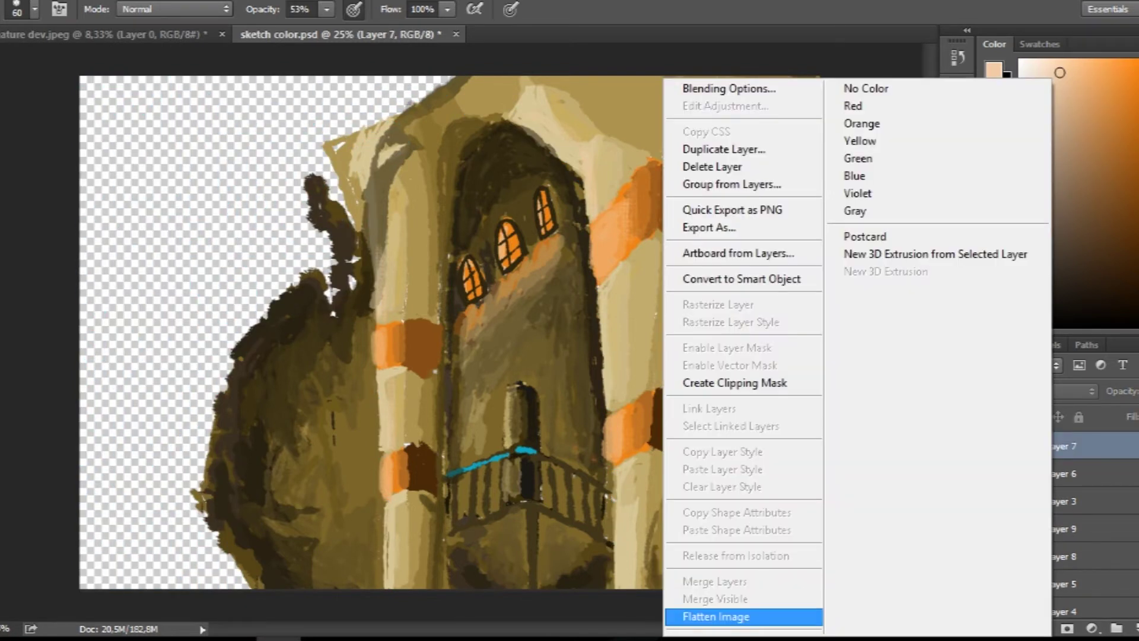
pyautogui.press('Escape')
pyautogui.rightClick(1062, 493)
pyautogui.click(718, 531)
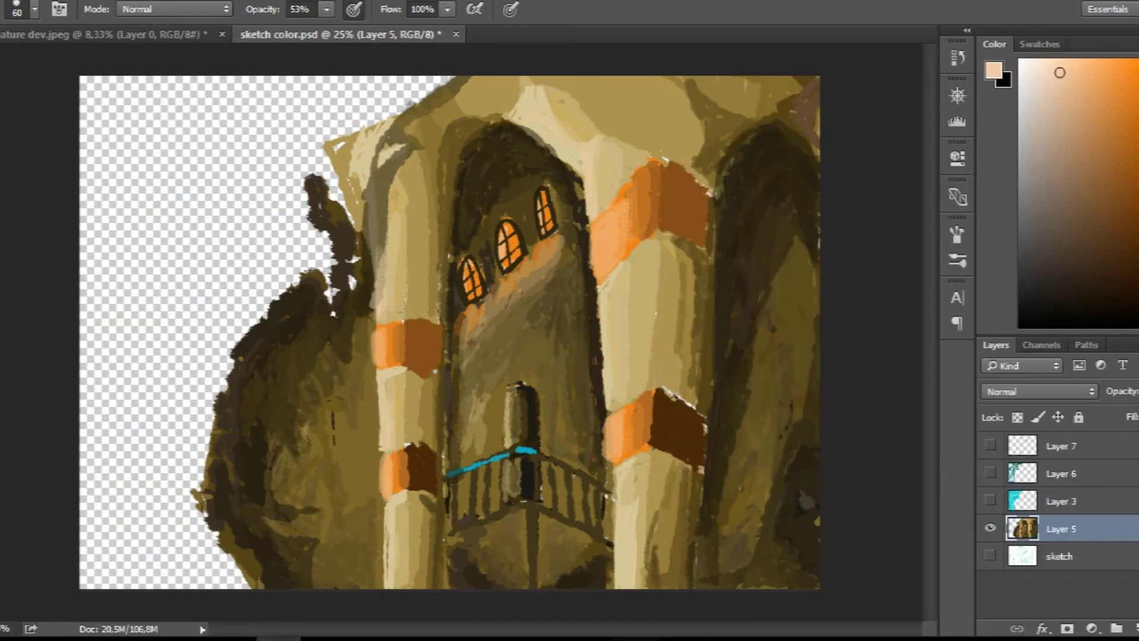
# - Select the Smudge tool at brush size 27, then switch to the Sponge tool
pyautogui.press('r')
pyautogui.rightClick(3, 344)
pyautogui.click(35, 376)
pyautogui.click(35, 9)
pyautogui.doubleClick(127, 148)
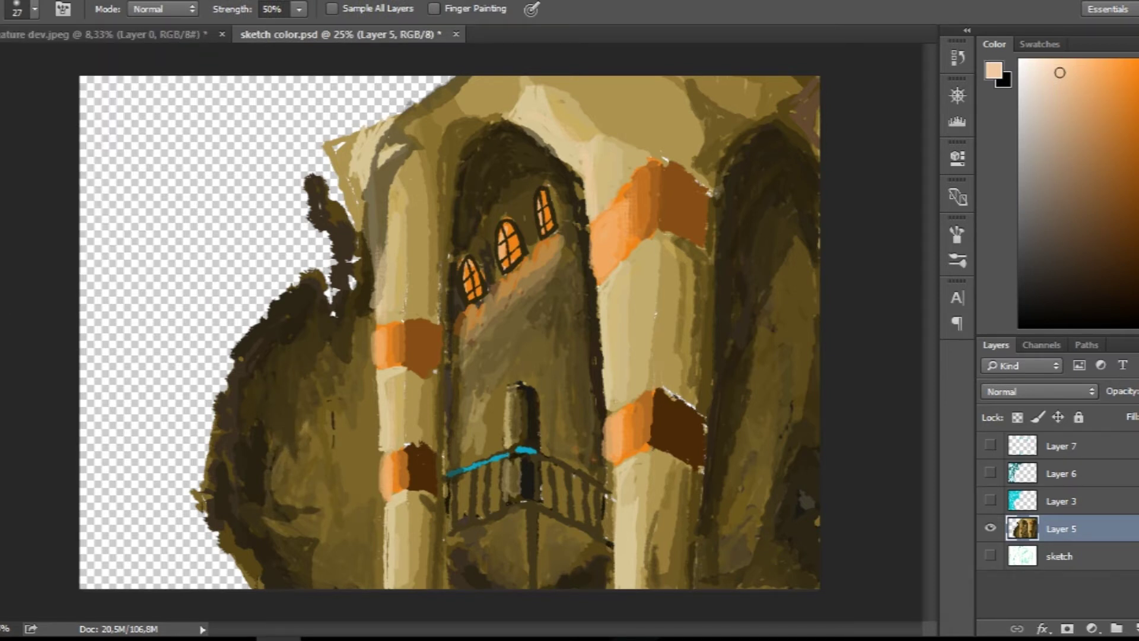
pyautogui.rightClick(3, 365)
pyautogui.click(36, 405)
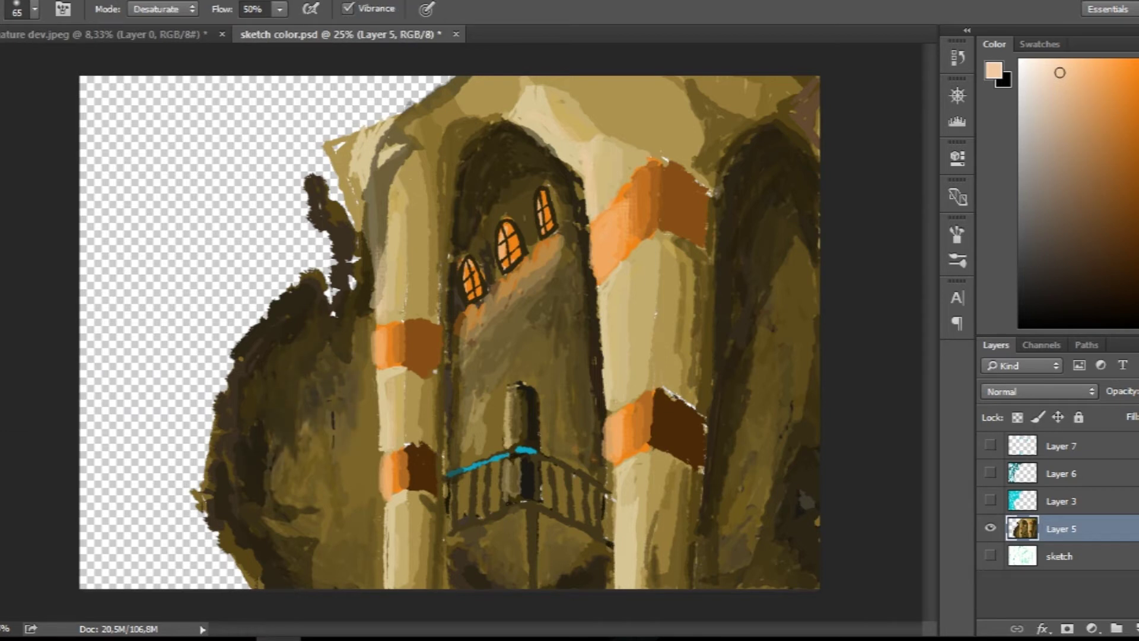
# - Select the Blur tool and set its brush size to 71
pyautogui.press('r')
pyautogui.rightClick(3, 345)
pyautogui.click(36, 346)
pyautogui.click(34, 9)
pyautogui.press('Return')
pyautogui.moveTo(119, 44)
pyautogui.mouseDown()
pyautogui.moveTo(152, 45)
pyautogui.moveTo(136, 45)
pyautogui.mouseUp()
pyautogui.click(34, 9)
pyautogui.press('Return')
# - Raise the blur Strength to 100% and enlarge the brush to 97
pyautogui.click(317, 9)
pyautogui.moveTo(317, 27); pyautogui.dragTo(335, 27)
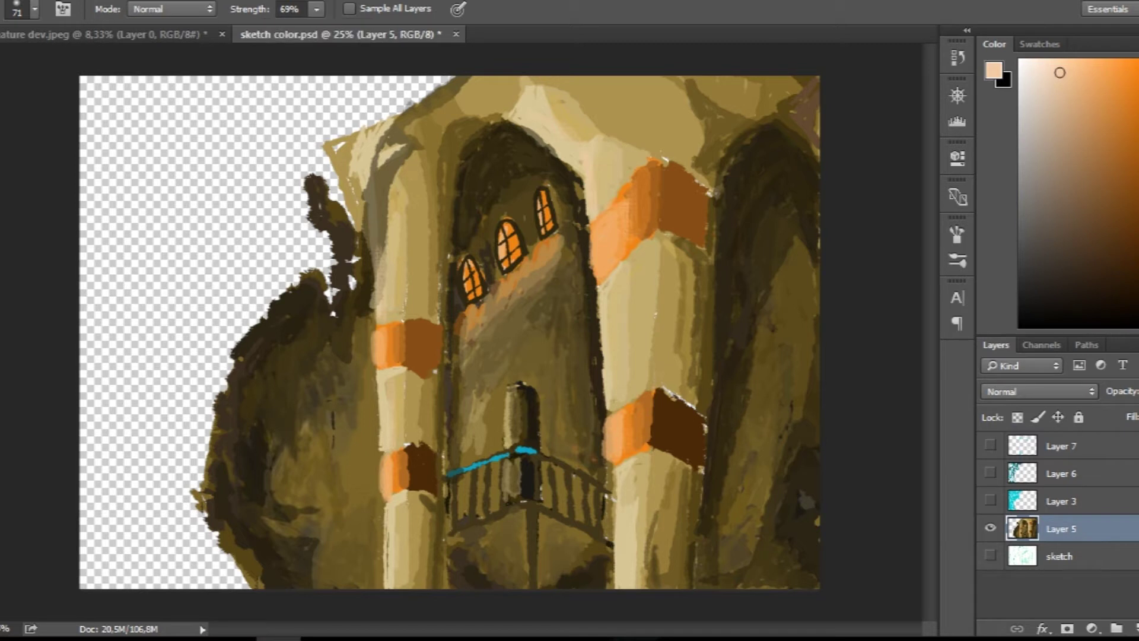
pyautogui.click(317, 9)
pyautogui.moveTo(318, 26); pyautogui.dragTo(353, 27)
pyautogui.press('Return')
pyautogui.click(34, 9)
pyautogui.moveTo(136, 44); pyautogui.dragTo(156, 45)
pyautogui.press('Return')
# - Switch to Smudge, then show the cyan sky and rim-light layers again over the whole painting
pyautogui.hotkey('ctrl', '+')
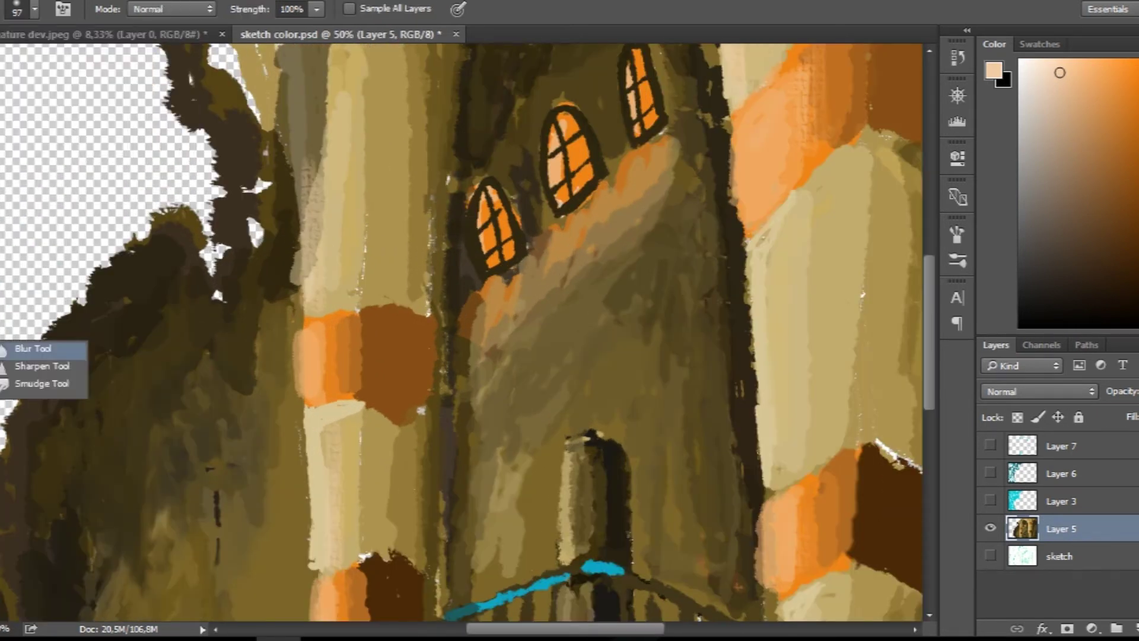
pyautogui.click(36, 377)
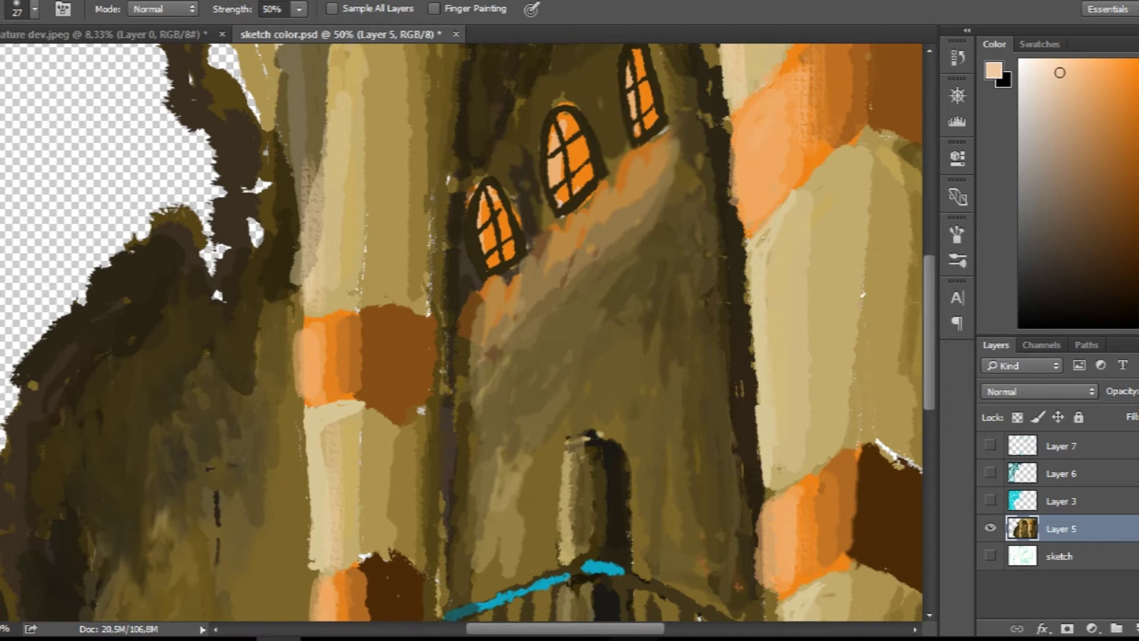
pyautogui.hotkey('ctrl', '-')
pyautogui.moveTo(991, 446); pyautogui.dragTo(990, 501)
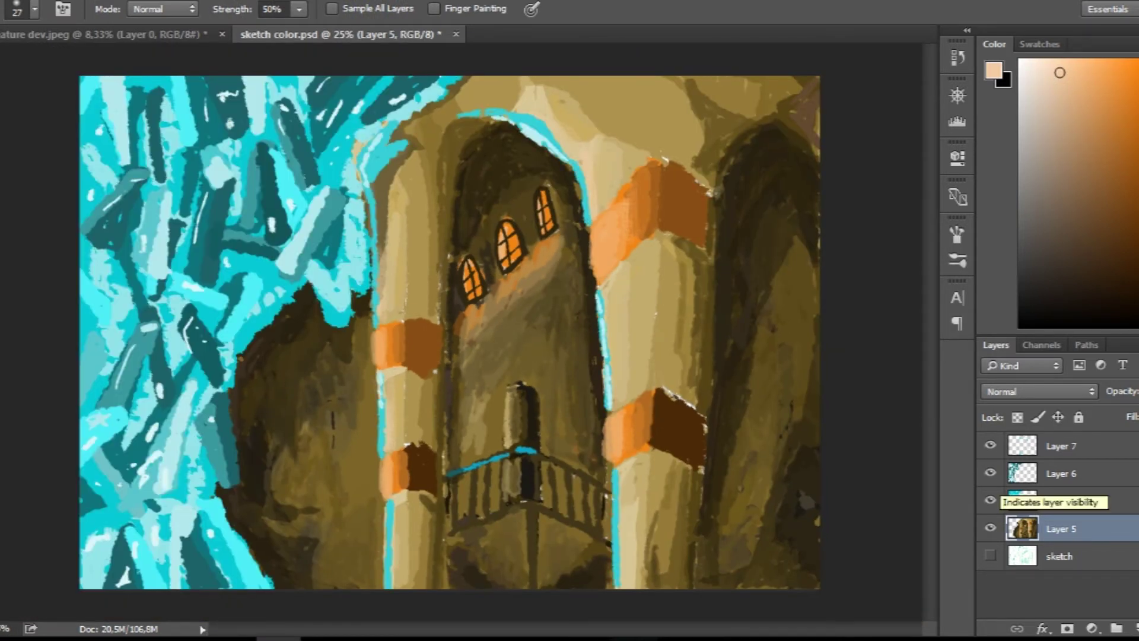
# - With a 25% opacity brush, highlight both pillar edges in light peach
pyautogui.press('b')
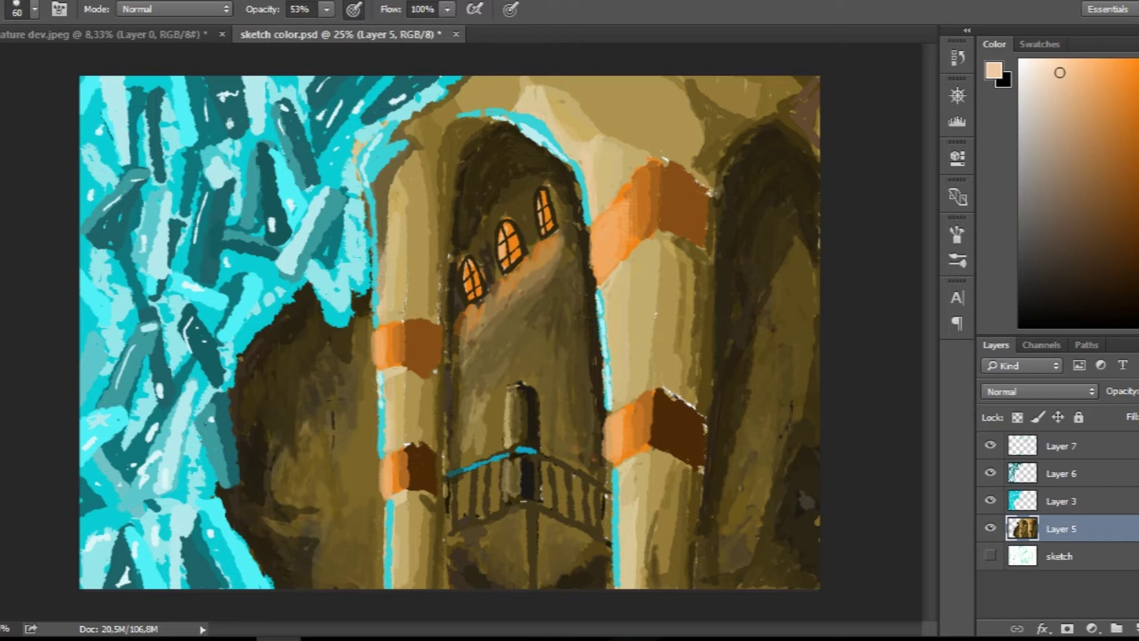
pyautogui.press('2')
pyautogui.press('5')
pyautogui.keyDown('alt'); pyautogui.click(759, 302); pyautogui.keyUp('alt')
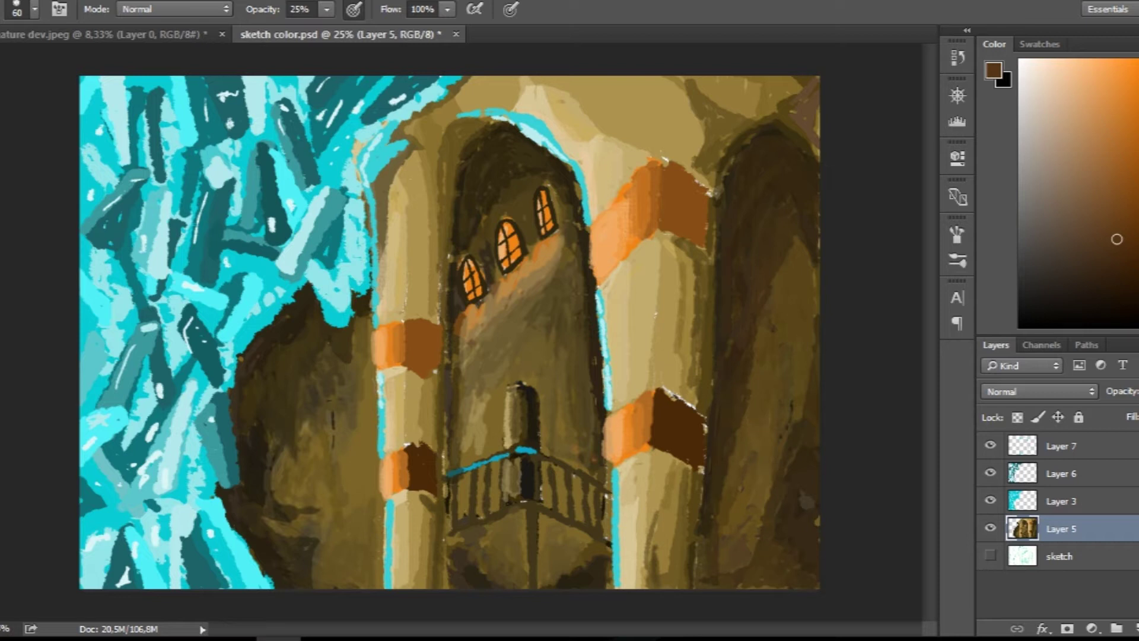
pyautogui.click(1071, 102)
pyautogui.click(1037, 70)
pyautogui.moveTo(403, 160); pyautogui.dragTo(380, 315)
pyautogui.moveTo(392, 380); pyautogui.dragTo(398, 588)
pyautogui.moveTo(629, 463); pyautogui.dragTo(638, 587)
pyautogui.moveTo(622, 397); pyautogui.dragTo(622, 261)
pyautogui.moveTo(644, 398)
pyautogui.mouseDown()
pyautogui.moveTo(638, 241)
pyautogui.moveTo(597, 155)
pyautogui.moveTo(562, 135)
pyautogui.mouseUp()
pyautogui.moveTo(647, 166); pyautogui.dragTo(608, 136)
# - Darken the railing base, lower-left rock and left pillar's outer edge in very dark brown
pyautogui.click(1104, 227)
pyautogui.click(1119, 285)
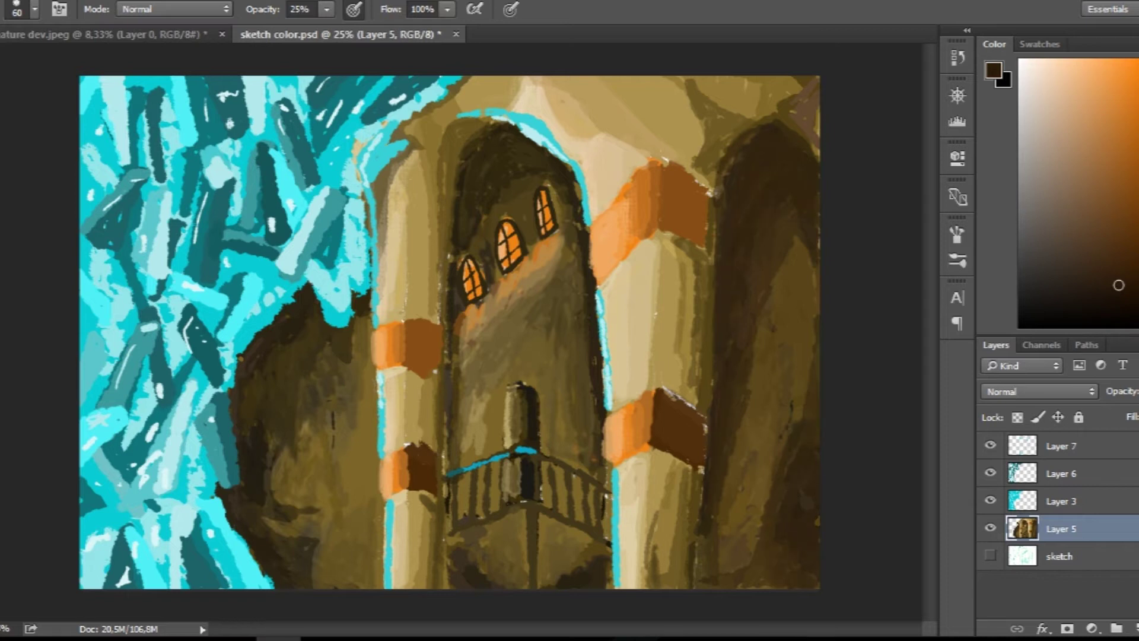
pyautogui.moveTo(546, 578)
pyautogui.mouseDown()
pyautogui.moveTo(602, 543)
pyautogui.moveTo(486, 570)
pyautogui.moveTo(460, 515)
pyautogui.mouseUp()
pyautogui.moveTo(333, 584); pyautogui.dragTo(363, 511)
pyautogui.moveTo(279, 454); pyautogui.dragTo(312, 504)
pyautogui.moveTo(333, 321); pyautogui.dragTo(356, 398)
pyautogui.moveTo(303, 409); pyautogui.dragTo(335, 487)
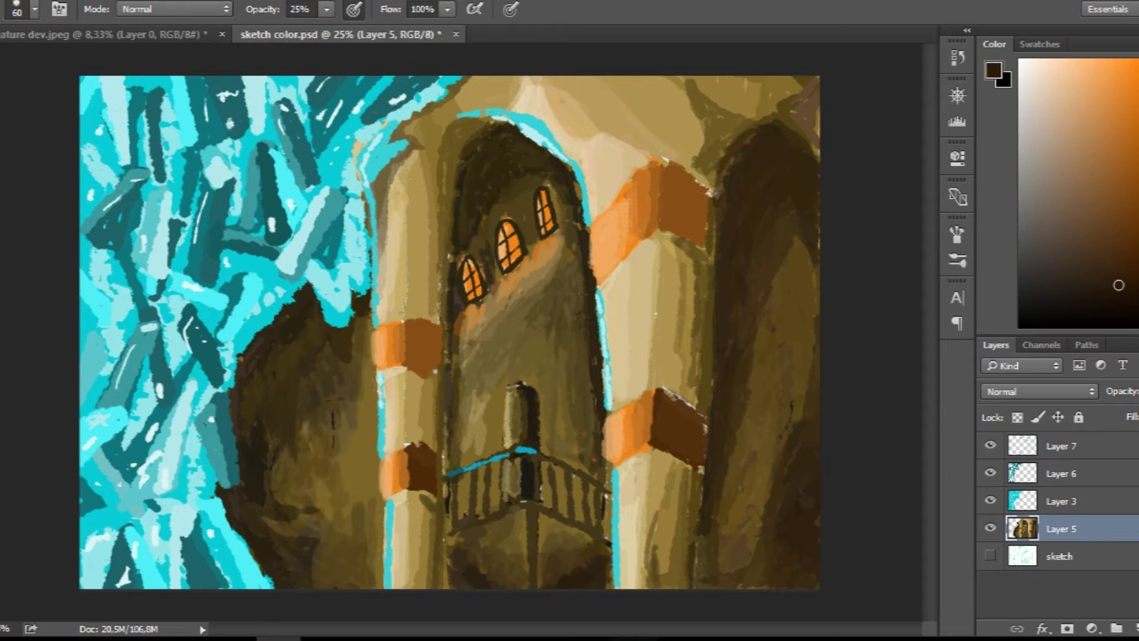
# - Darken the tower's central and right interior and the lower right pillar
pyautogui.moveTo(572, 237); pyautogui.dragTo(584, 445)
pyautogui.moveTo(557, 273)
pyautogui.mouseDown()
pyautogui.moveTo(516, 430)
pyautogui.moveTo(510, 338)
pyautogui.mouseUp()
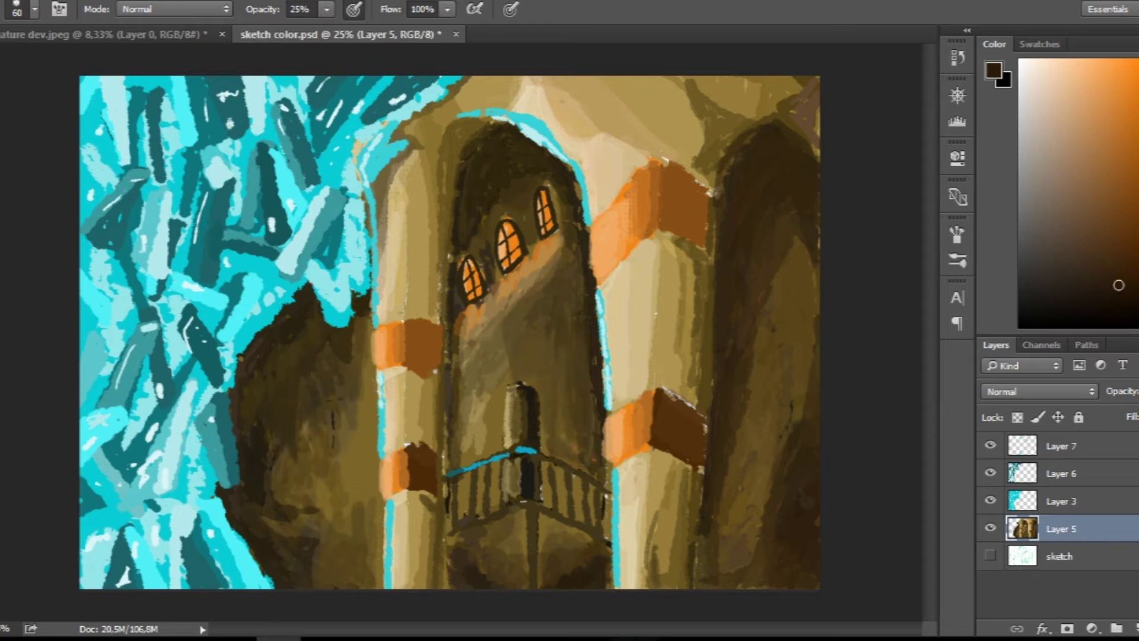
pyautogui.moveTo(585, 475); pyautogui.dragTo(558, 552)
pyautogui.moveTo(733, 430); pyautogui.dragTo(734, 569)
pyautogui.moveTo(754, 472); pyautogui.dragTo(753, 563)
pyautogui.moveTo(755, 428); pyautogui.dragTo(755, 501)
# - In a darker brown, deepen the lower right pillar, interior right side and area below the balcony
pyautogui.click(1126, 303)
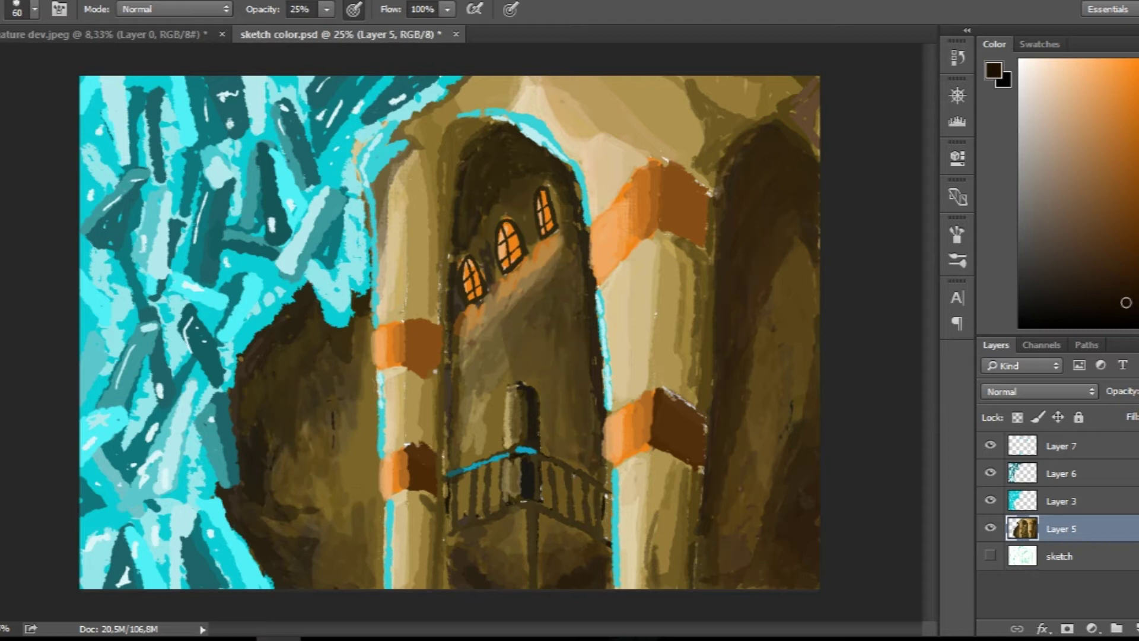
pyautogui.moveTo(731, 443); pyautogui.dragTo(729, 572)
pyautogui.moveTo(752, 518); pyautogui.dragTo(751, 565)
pyautogui.moveTo(564, 204); pyautogui.dragTo(569, 350)
pyautogui.moveTo(585, 276); pyautogui.dragTo(561, 582)
pyautogui.moveTo(522, 482); pyautogui.dragTo(505, 584)
# - Darken the wall between the arched windows, inner arch top, lower-left cave and right arch interior
pyautogui.moveTo(560, 223); pyautogui.dragTo(529, 264)
pyautogui.moveTo(564, 181)
pyautogui.mouseDown()
pyautogui.moveTo(523, 246)
pyautogui.moveTo(466, 278)
pyautogui.mouseUp()
pyautogui.moveTo(525, 136); pyautogui.dragTo(493, 149)
pyautogui.moveTo(264, 498); pyautogui.dragTo(368, 585)
pyautogui.moveTo(356, 517); pyautogui.dragTo(377, 588)
pyautogui.moveTo(807, 261)
pyautogui.mouseDown()
pyautogui.moveTo(754, 380)
pyautogui.moveTo(777, 273)
pyautogui.mouseUp()
# - Darken the inner shaft right of the door, the stair area and upper-right wall
pyautogui.moveTo(558, 231); pyautogui.dragTo(517, 350)
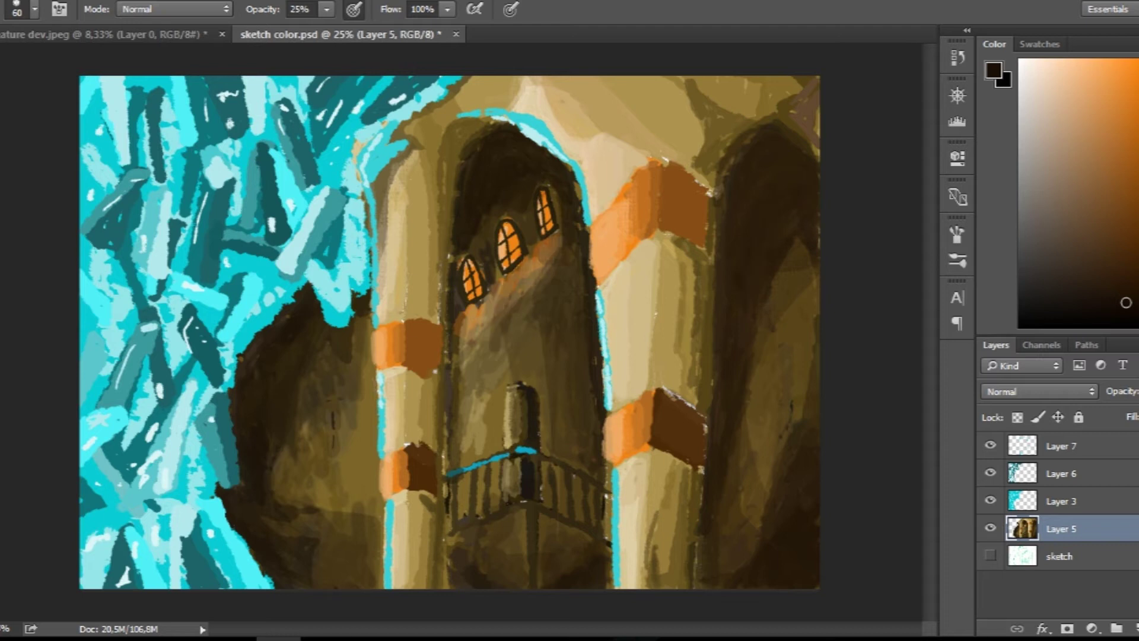
pyautogui.moveTo(525, 249); pyautogui.dragTo(555, 451)
pyautogui.moveTo(569, 279); pyautogui.dragTo(560, 537)
pyautogui.moveTo(528, 510); pyautogui.dragTo(493, 572)
pyautogui.moveTo(498, 469); pyautogui.dragTo(460, 551)
pyautogui.moveTo(718, 170)
pyautogui.mouseDown()
pyautogui.moveTo(709, 118)
pyautogui.moveTo(813, 119)
pyautogui.moveTo(688, 118)
pyautogui.moveTo(703, 193)
pyautogui.mouseUp()
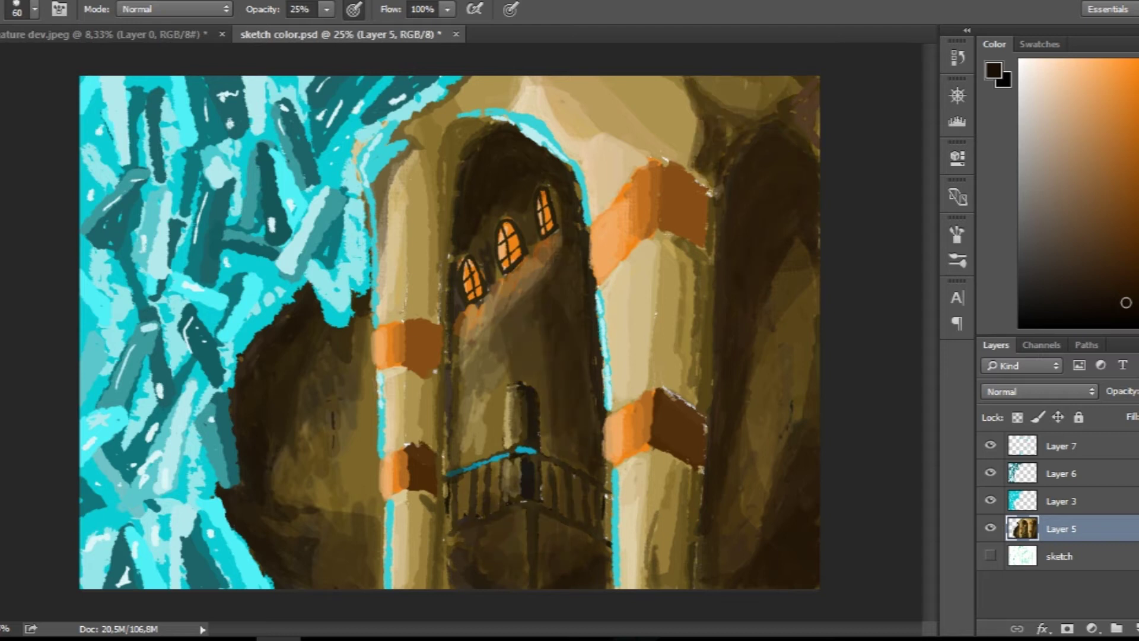
# - Darken the lighter right column and the left column and arch
pyautogui.moveTo(703, 267); pyautogui.dragTo(682, 407)
pyautogui.moveTo(683, 244); pyautogui.dragTo(659, 391)
pyautogui.moveTo(662, 454); pyautogui.dragTo(668, 587)
pyautogui.moveTo(677, 474); pyautogui.dragTo(694, 588)
pyautogui.moveTo(700, 373)
pyautogui.mouseDown()
pyautogui.moveTo(662, 468)
pyautogui.moveTo(683, 160)
pyautogui.mouseUp()
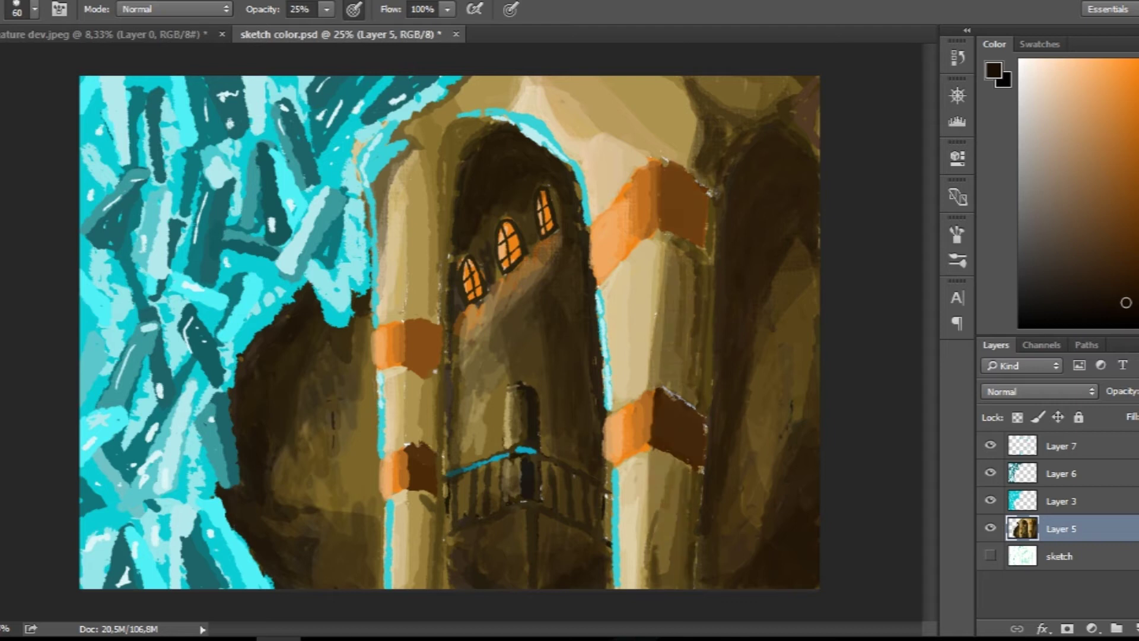
pyautogui.moveTo(427, 460); pyautogui.dragTo(422, 273)
pyautogui.moveTo(424, 374); pyautogui.dragTo(424, 154)
pyautogui.moveTo(424, 226)
pyautogui.mouseDown()
pyautogui.moveTo(415, 107)
pyautogui.moveTo(469, 77)
pyautogui.mouseUp()
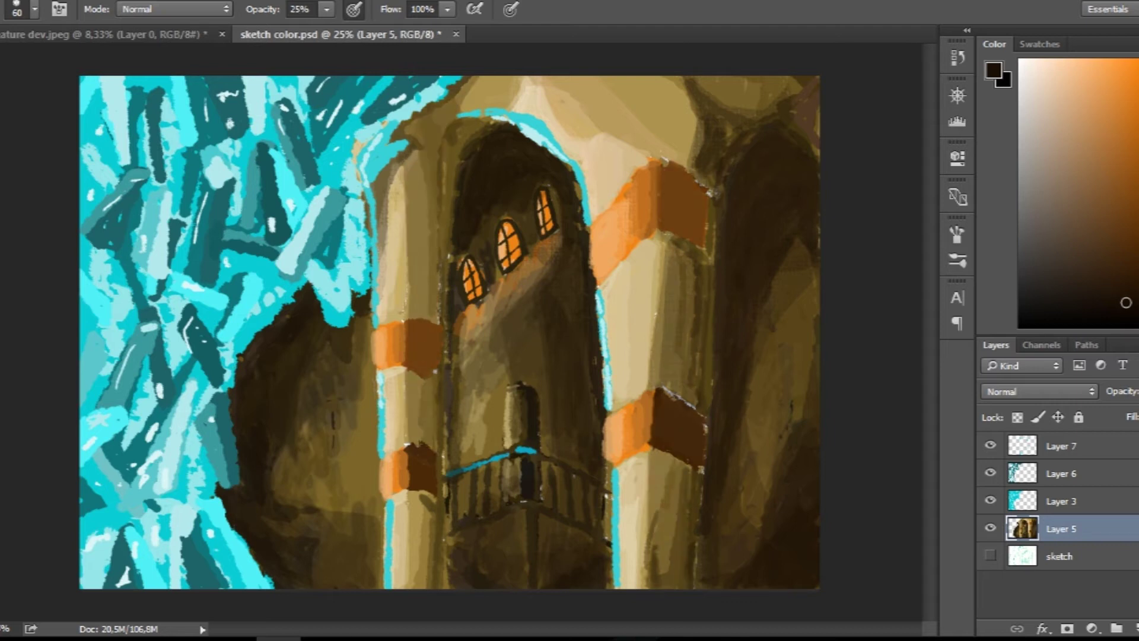
# - Shade the balcony and stair area in dark brown
pyautogui.moveTo(468, 324); pyautogui.dragTo(460, 474)
pyautogui.moveTo(472, 392); pyautogui.dragTo(459, 537)
pyautogui.moveTo(516, 514); pyautogui.dragTo(510, 578)
pyautogui.moveTo(540, 528); pyautogui.dragTo(575, 523)
pyautogui.moveTo(593, 504); pyautogui.dragTo(592, 525)
pyautogui.moveTo(608, 409); pyautogui.dragTo(608, 495)
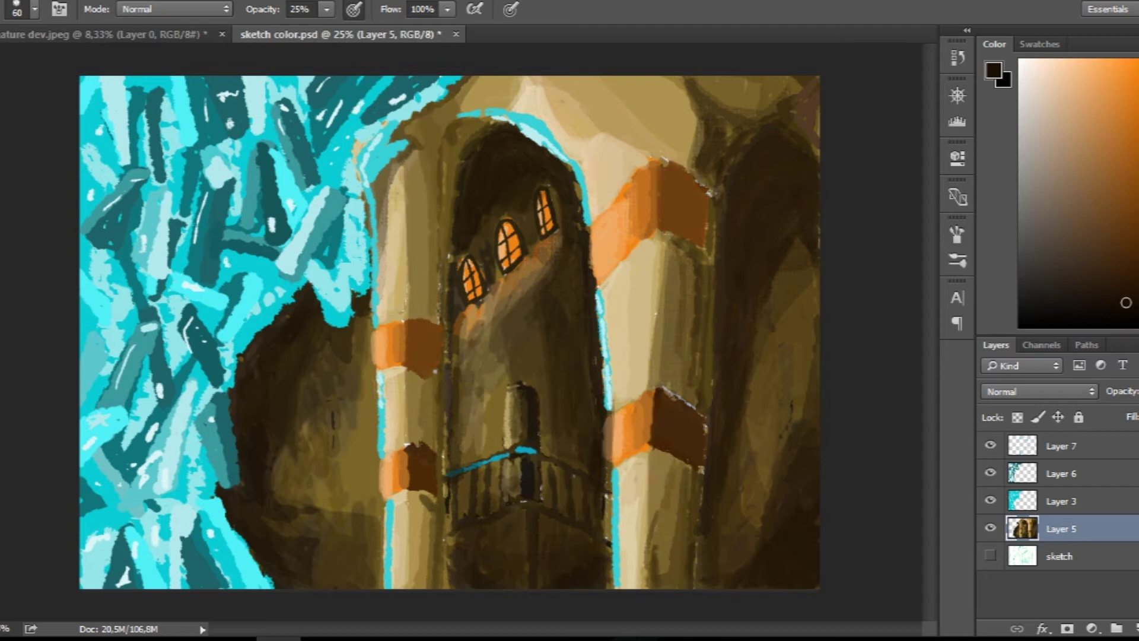
# - With a size-70 lighter brown brush, deepen the left pillar edge shadow and tower wall
pyautogui.click(35, 8)
pyautogui.press(']')
pyautogui.press('Return')
pyautogui.click(1085, 266)
pyautogui.moveTo(315, 504); pyautogui.dragTo(344, 415)
pyautogui.moveTo(359, 504); pyautogui.dragTo(365, 339)
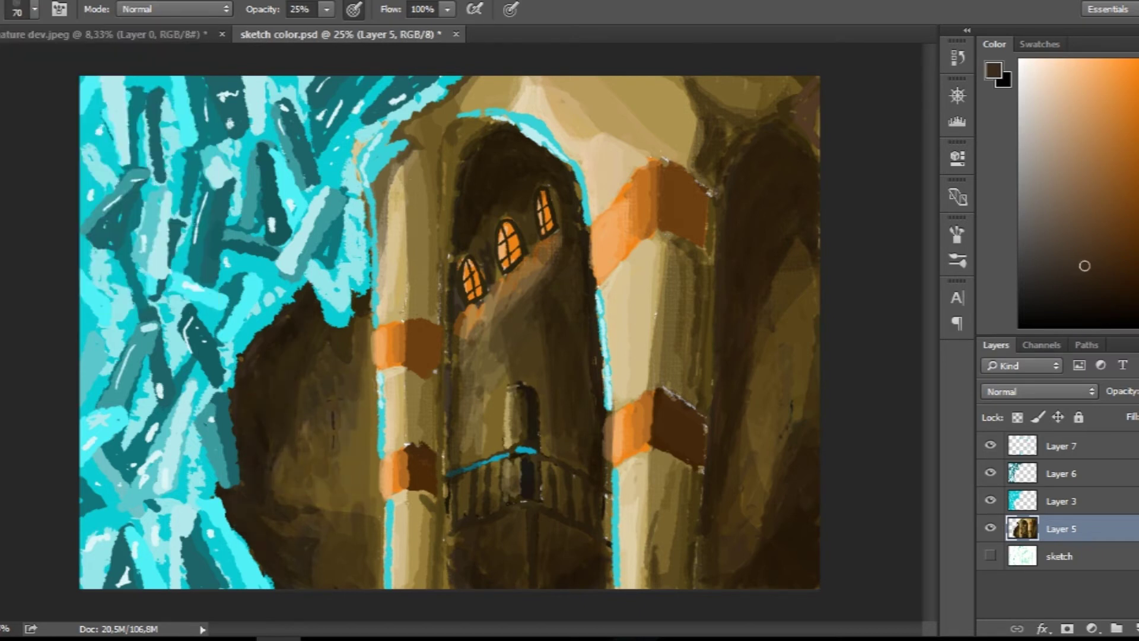
pyautogui.moveTo(496, 380); pyautogui.dragTo(495, 349)
# - Slightly darken the balcony in darker brown and add new empty Layer 8
pyautogui.click(1092, 298)
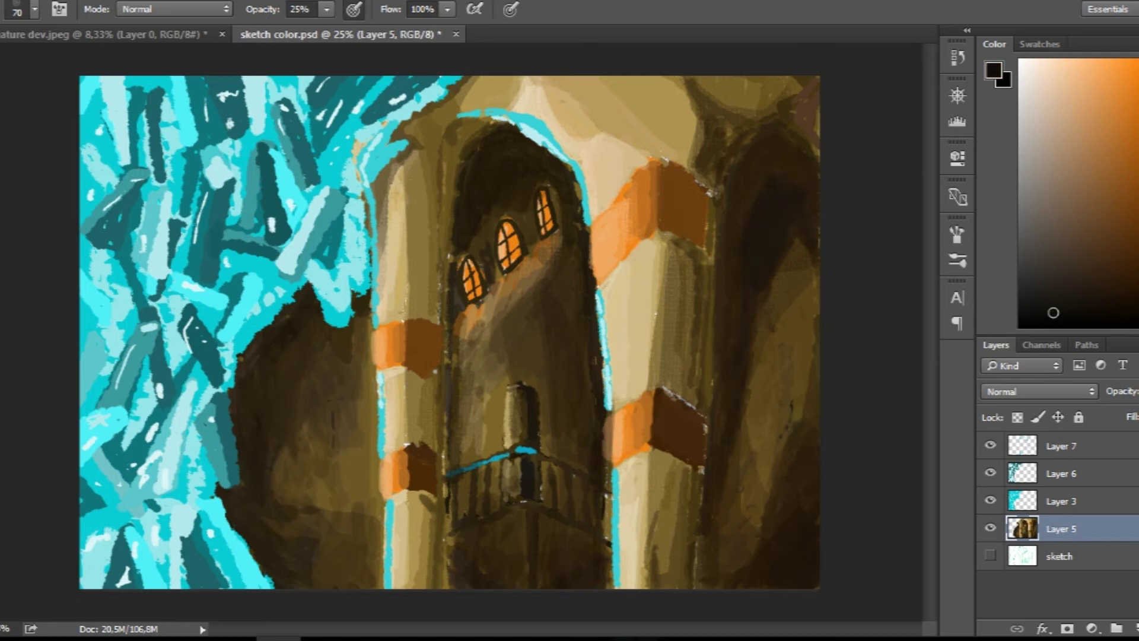
pyautogui.moveTo(545, 499); pyautogui.dragTo(544, 464)
pyautogui.moveTo(576, 515); pyautogui.dragTo(575, 474)
pyautogui.hotkey('ctrl', 'shift', 'alt', 'n')
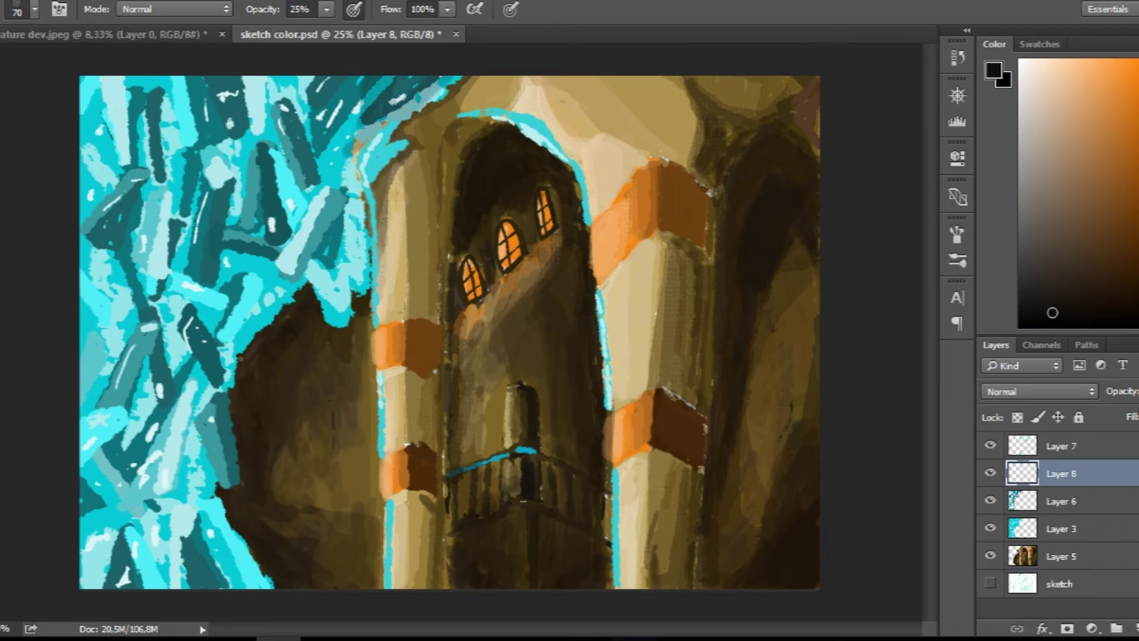
# - Paint faint dark teal strokes over the left crystals, undoing stray strokes on the arch
pyautogui.moveTo(186, 396); pyautogui.dragTo(143, 564)
pyautogui.moveTo(169, 291); pyautogui.dragTo(255, 241)
pyautogui.click(1124, 246)
pyautogui.moveTo(439, 83)
pyautogui.mouseDown()
pyautogui.moveTo(267, 308)
pyautogui.moveTo(196, 570)
pyautogui.moveTo(190, 389)
pyautogui.mouseUp()
pyautogui.moveTo(546, 125); pyautogui.dragTo(598, 288)
pyautogui.moveTo(466, 116); pyautogui.dragTo(615, 469)
pyautogui.hotkey('ctrl', 'alt', 'z')
pyautogui.hotkey('ctrl', 'alt', 'z')
pyautogui.moveTo(89, 575)
pyautogui.mouseDown()
pyautogui.moveTo(142, 510)
pyautogui.moveTo(196, 380)
pyautogui.mouseUp()
# - Add faint light cyan strokes across the upper-left and lower-left crystals
pyautogui.click(1051, 82)
pyautogui.moveTo(89, 148); pyautogui.dragTo(113, 95)
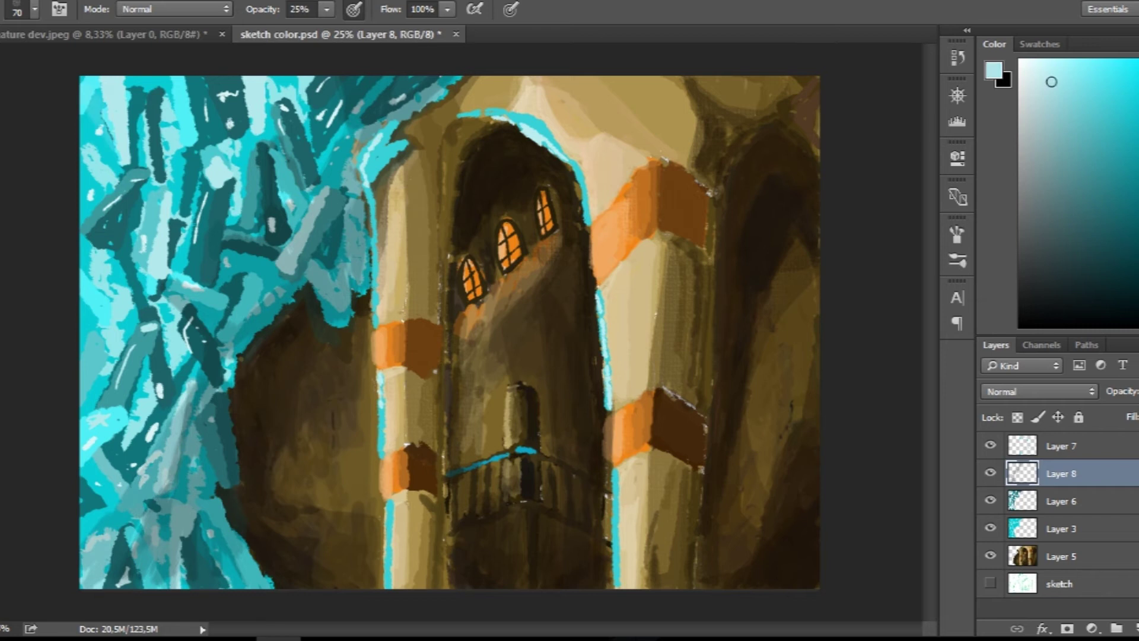
pyautogui.moveTo(100, 234); pyautogui.dragTo(160, 80)
pyautogui.moveTo(139, 282); pyautogui.dragTo(157, 190)
pyautogui.moveTo(217, 145); pyautogui.dragTo(249, 77)
pyautogui.moveTo(187, 276); pyautogui.dragTo(220, 178)
pyautogui.moveTo(243, 224)
pyautogui.mouseDown()
pyautogui.moveTo(261, 143)
pyautogui.moveTo(246, 108)
pyautogui.mouseUp()
pyautogui.moveTo(255, 587); pyautogui.dragTo(208, 513)
pyautogui.moveTo(249, 567); pyautogui.dragTo(205, 496)
pyautogui.moveTo(178, 587); pyautogui.dragTo(208, 507)
pyautogui.moveTo(125, 178); pyautogui.dragTo(89, 89)
# - Add faint white strokes to the crystals, then dark teal strokes on the upper-left ones
pyautogui.click(1020, 60)
pyautogui.moveTo(119, 327); pyautogui.dragTo(83, 276)
pyautogui.moveTo(243, 140); pyautogui.dragTo(210, 77)
pyautogui.moveTo(214, 282); pyautogui.dragTo(193, 184)
pyautogui.moveTo(107, 341)
pyautogui.mouseDown()
pyautogui.moveTo(83, 300)
pyautogui.moveTo(89, 244)
pyautogui.mouseUp()
pyautogui.click(1093, 185)
pyautogui.moveTo(121, 178); pyautogui.dragTo(92, 104)
pyautogui.moveTo(95, 125); pyautogui.dragTo(83, 89)
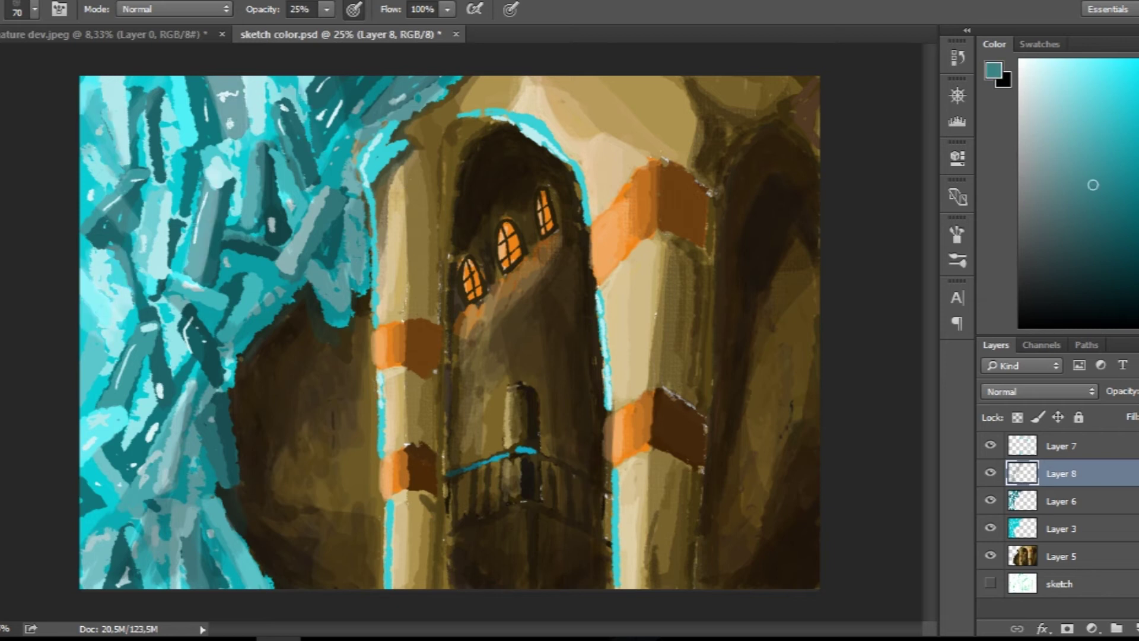
# - Set a size-40 brush at 100% opacity in darker teal and zoom in
pyautogui.click(1079, 88)
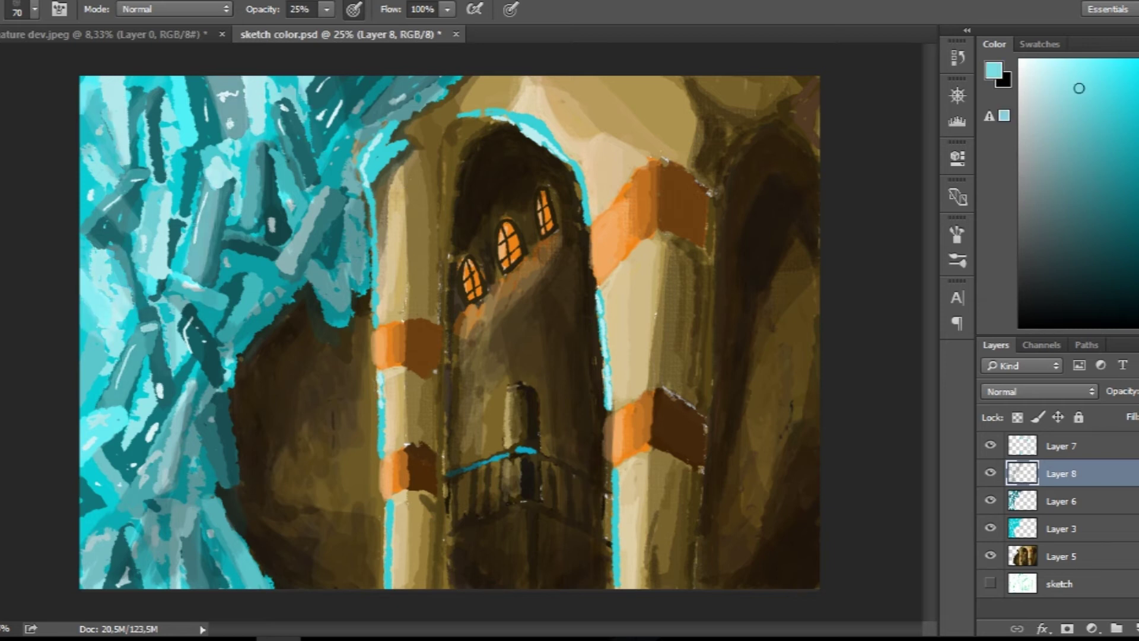
pyautogui.hotkey('ctrl', 's')
pyautogui.click(35, 9)
pyautogui.doubleClick(67, 285)
pyautogui.click(1117, 136)
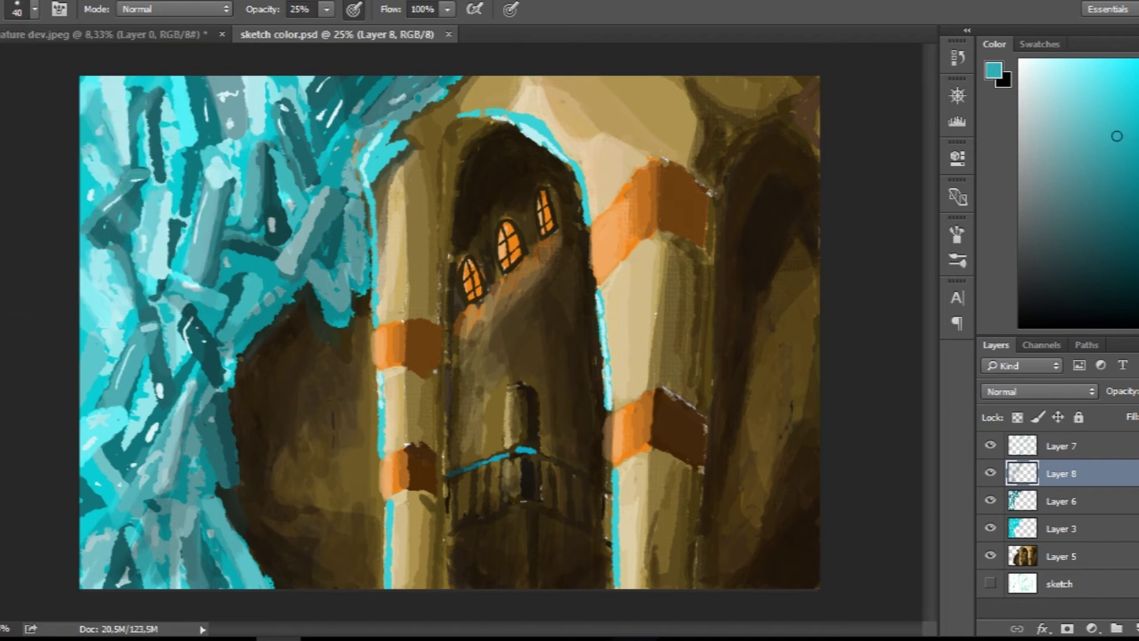
pyautogui.press('0')
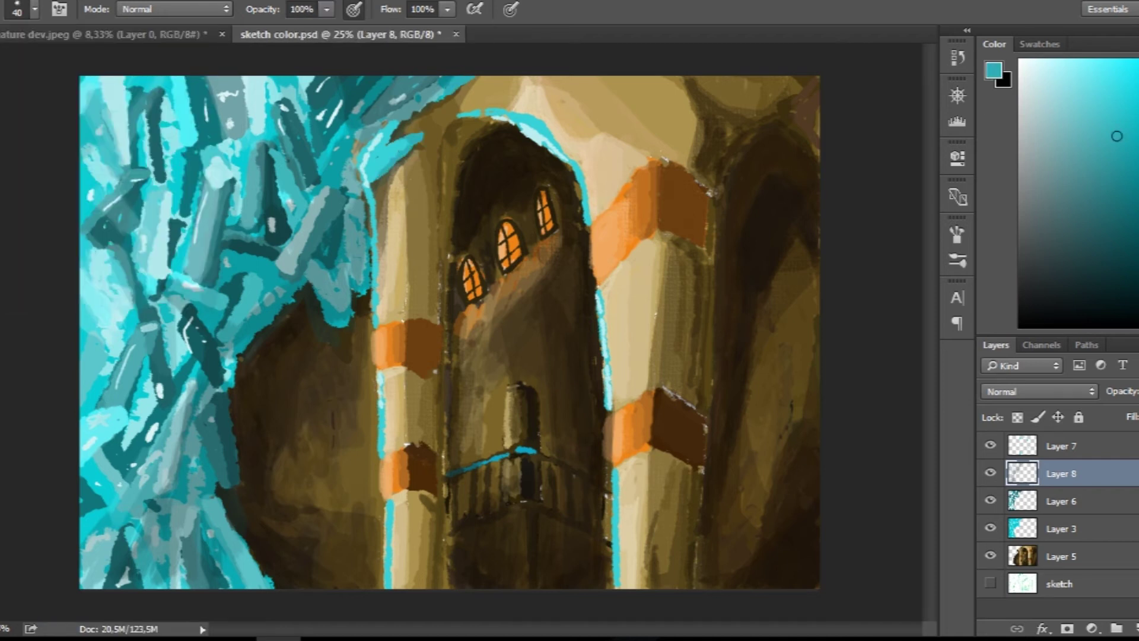
pyautogui.hotkey('ctrl', '+')
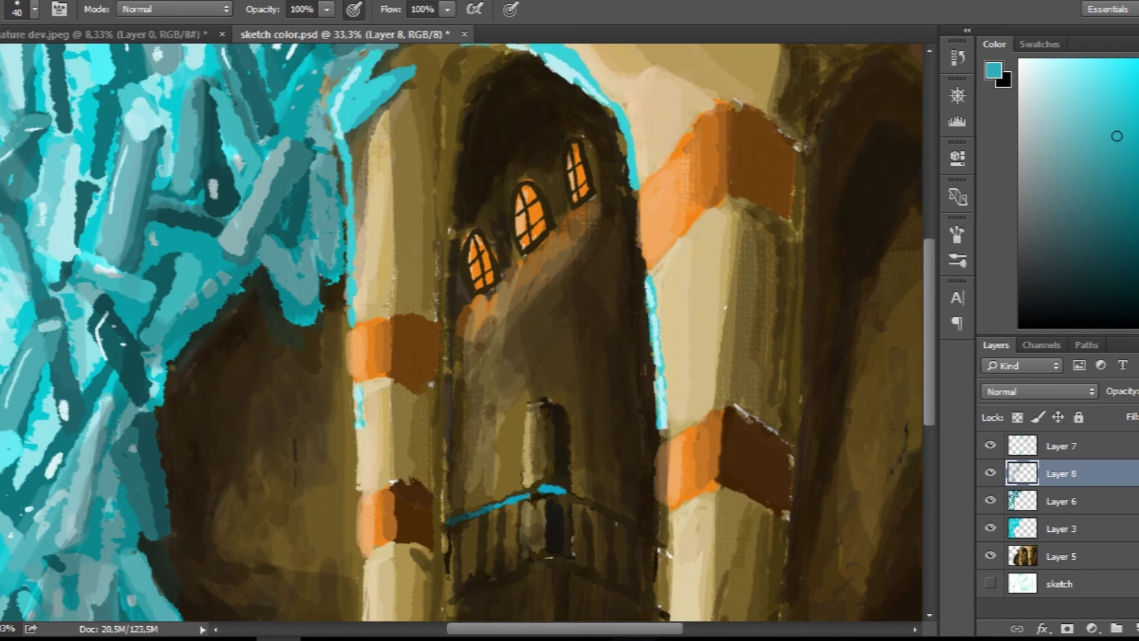
# - On Layer 8, paint dark and lighter teal over the dark area left of the pillar
pyautogui.moveTo(315, 314); pyautogui.dragTo(232, 297)
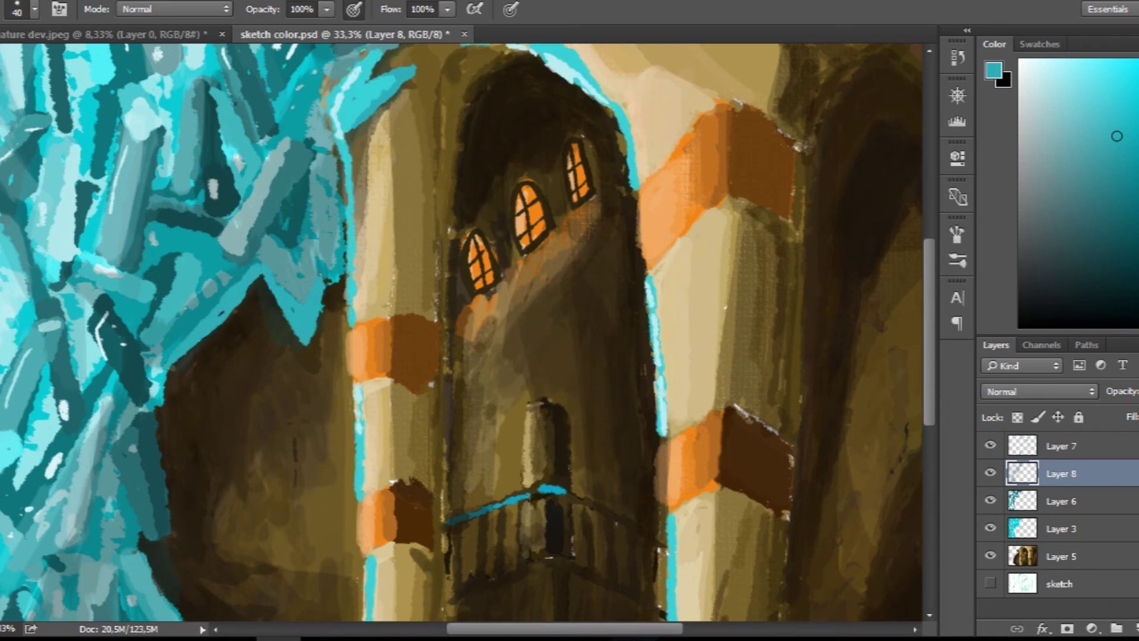
pyautogui.keyDown('alt'); pyautogui.click(148, 416); pyautogui.keyUp('alt')
pyautogui.moveTo(151, 415); pyautogui.dragTo(172, 534)
pyautogui.moveTo(154, 430); pyautogui.dragTo(143, 543)
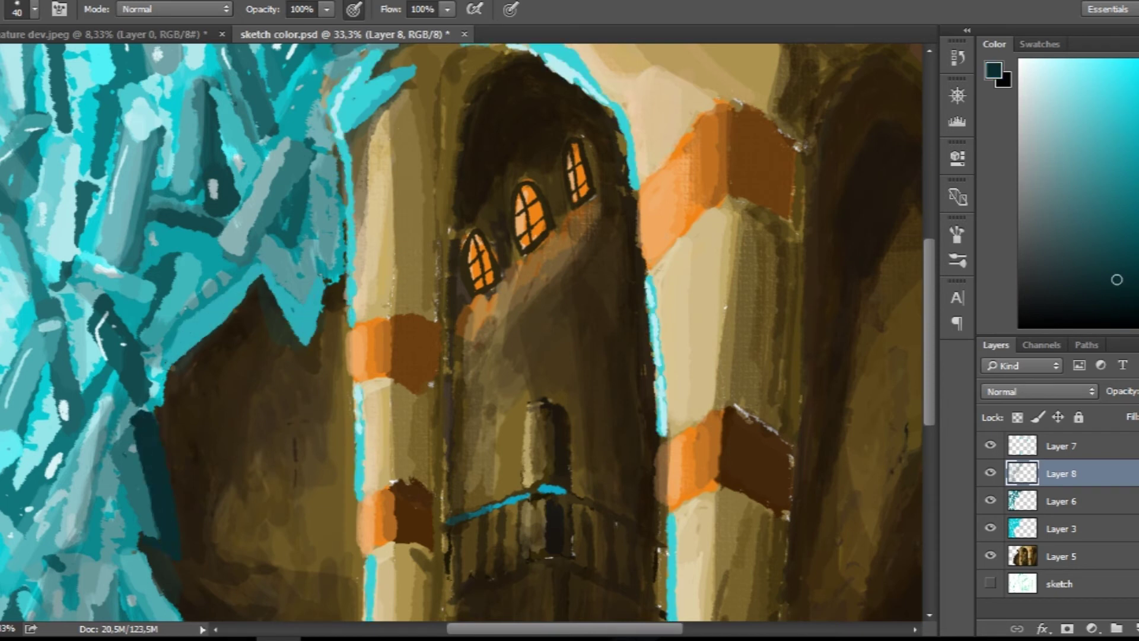
pyautogui.moveTo(178, 255); pyautogui.dragTo(148, 329)
pyautogui.scroll(-5, 166, 297)
pyautogui.keyDown('alt'); pyautogui.click(136, 386); pyautogui.keyUp('alt')
pyautogui.moveTo(151, 418)
pyautogui.mouseDown()
pyautogui.moveTo(234, 521)
pyautogui.moveTo(142, 397)
pyautogui.mouseUp()
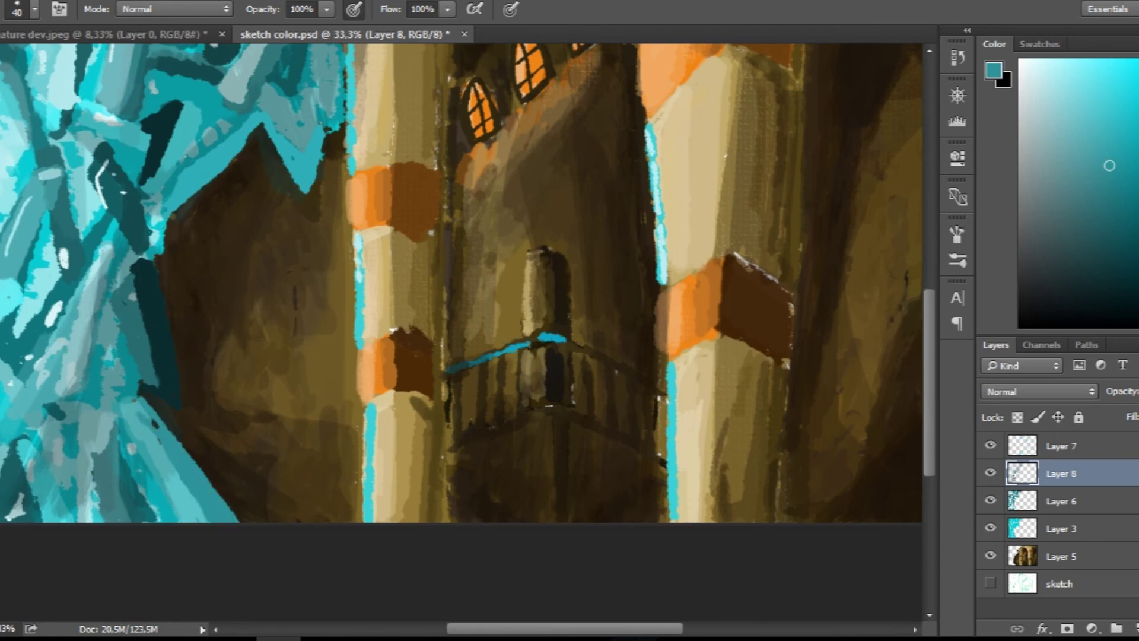
pyautogui.scroll(5, 463, 297)
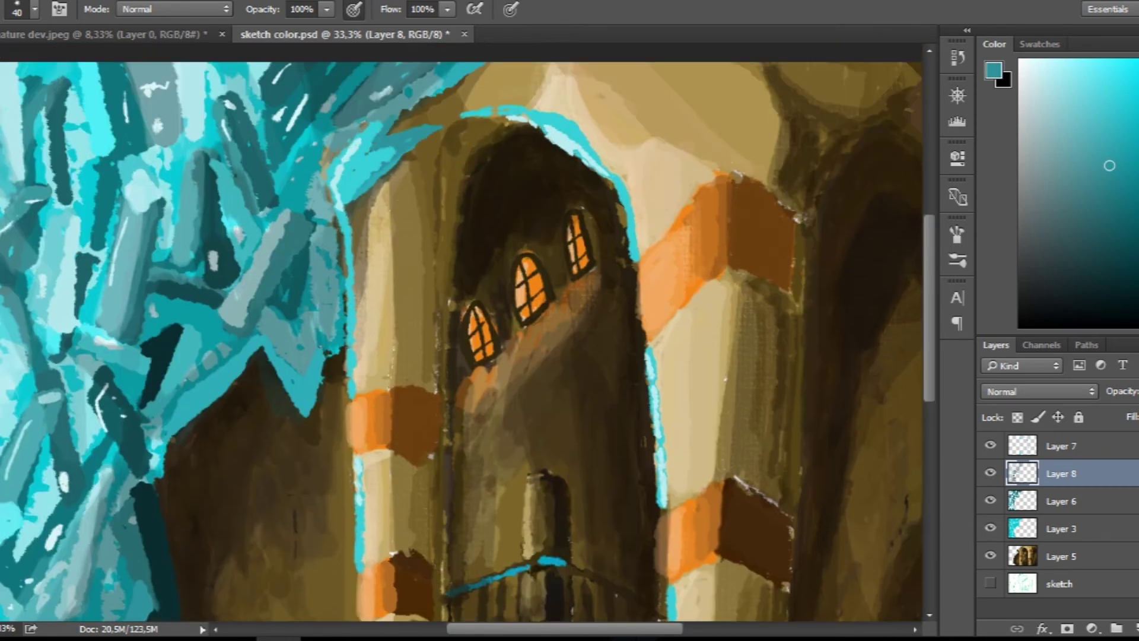
# - Rework the light-teal diagonal, darken the left crystals, and repaint teal strokes near the arch top
pyautogui.keyDown('alt'); pyautogui.click(436, 71); pyautogui.keyUp('alt')
pyautogui.moveTo(294, 214)
pyautogui.mouseDown()
pyautogui.moveTo(248, 323)
pyautogui.moveTo(270, 238)
pyautogui.moveTo(252, 326)
pyautogui.mouseUp()
pyautogui.moveTo(79, 224)
pyautogui.mouseDown()
pyautogui.moveTo(67, 321)
pyautogui.moveTo(53, 328)
pyautogui.mouseUp()
pyautogui.keyDown('alt'); pyautogui.click(63, 178); pyautogui.keyUp('alt')
pyautogui.moveTo(71, 217); pyautogui.dragTo(36, 315)
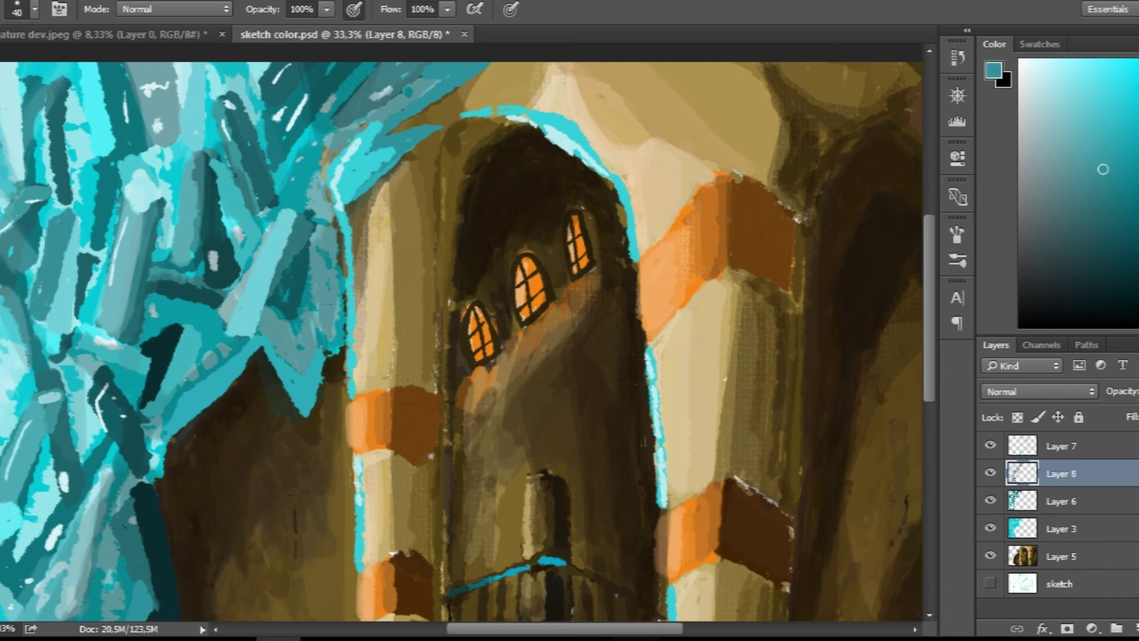
pyautogui.moveTo(234, 149); pyautogui.dragTo(255, 231)
pyautogui.moveTo(258, 187)
pyautogui.mouseDown()
pyautogui.moveTo(240, 229)
pyautogui.moveTo(225, 122)
pyautogui.mouseUp()
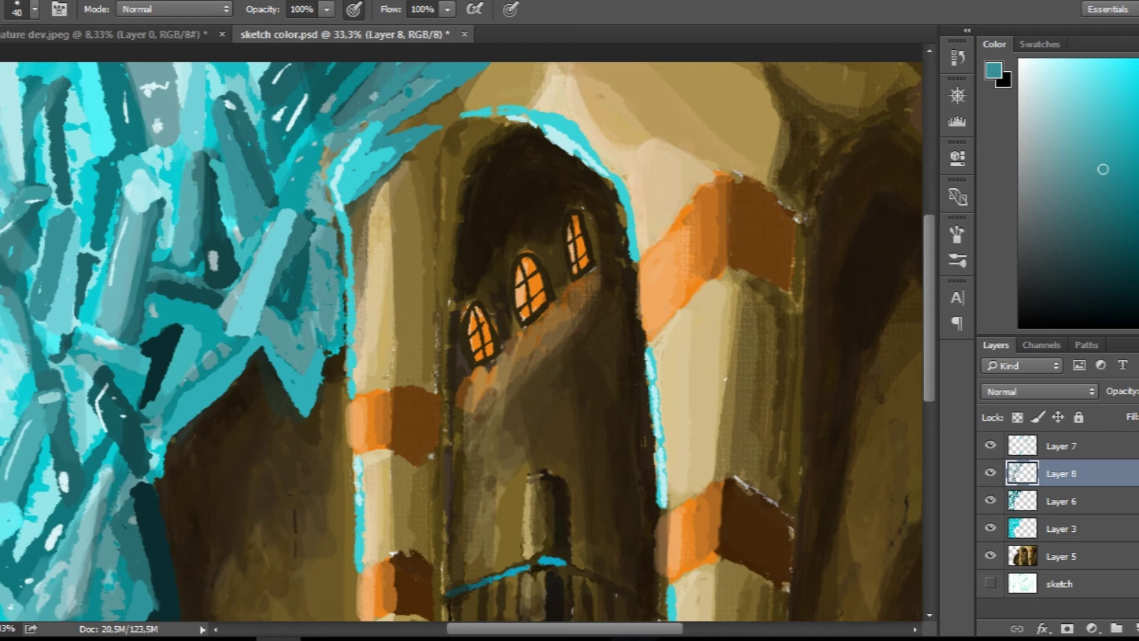
pyautogui.moveTo(386, 66); pyautogui.dragTo(341, 124)
pyautogui.moveTo(196, 329)
pyautogui.mouseDown()
pyautogui.moveTo(171, 347)
pyautogui.moveTo(164, 335)
pyautogui.moveTo(172, 392)
pyautogui.moveTo(161, 418)
pyautogui.mouseUp()
# - Add a light cyan patch on the crystals and teal strokes along the left and lower-left edges
pyautogui.click(1060, 99)
pyautogui.moveTo(187, 344)
pyautogui.mouseDown()
pyautogui.moveTo(190, 332)
pyautogui.moveTo(178, 356)
pyautogui.moveTo(151, 337)
pyautogui.mouseUp()
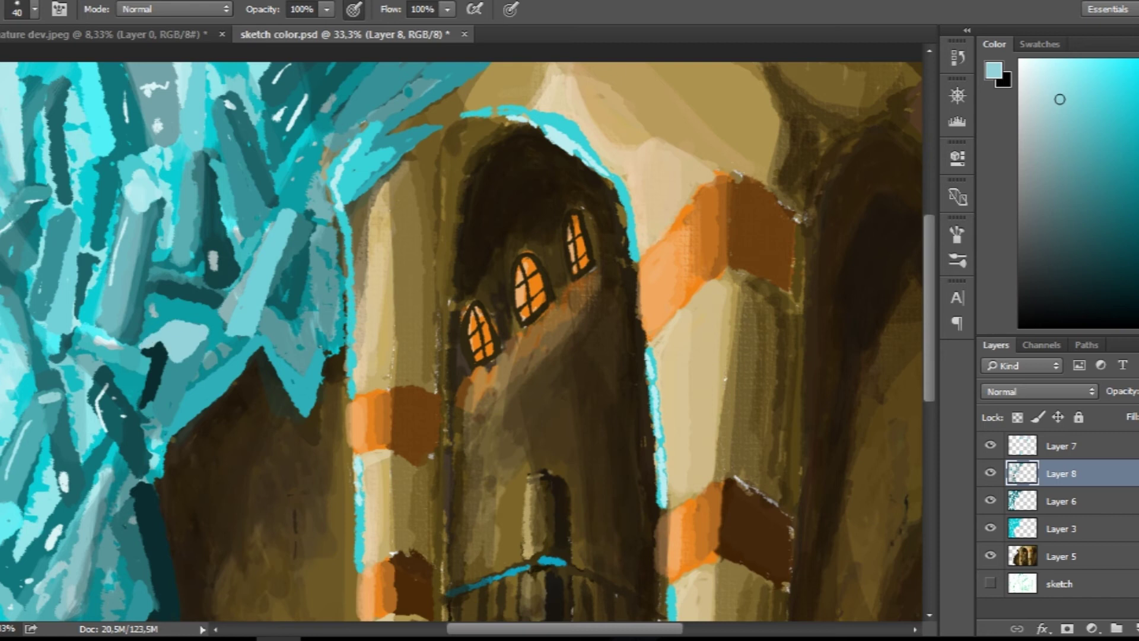
pyautogui.hscroll(-5, 320, 226)
pyautogui.moveTo(261, 326)
pyautogui.mouseDown()
pyautogui.moveTo(238, 392)
pyautogui.moveTo(237, 519)
pyautogui.mouseUp()
pyautogui.moveTo(314, 436); pyautogui.dragTo(297, 548)
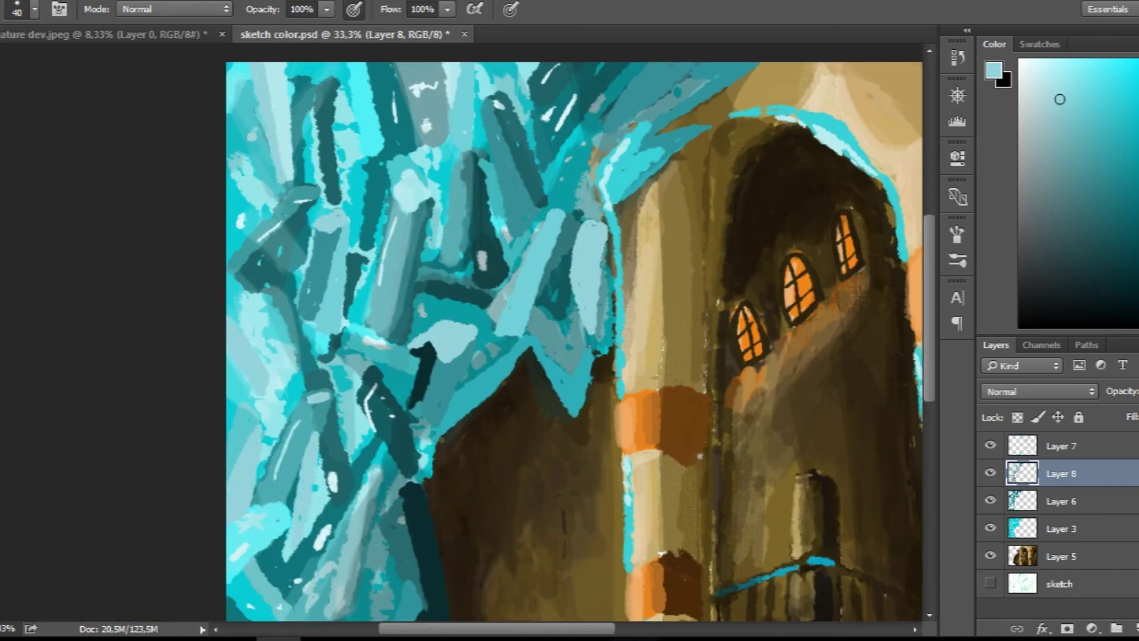
pyautogui.scroll(-3, 574, 332)
pyautogui.keyDown('alt'); pyautogui.click(243, 534); pyautogui.keyUp('alt')
pyautogui.moveTo(398, 505); pyautogui.dragTo(439, 593)
# - On Layer 7, dab light-cyan highlights across the crystals and fill their gaps
pyautogui.hotkey('ctrl', '-')
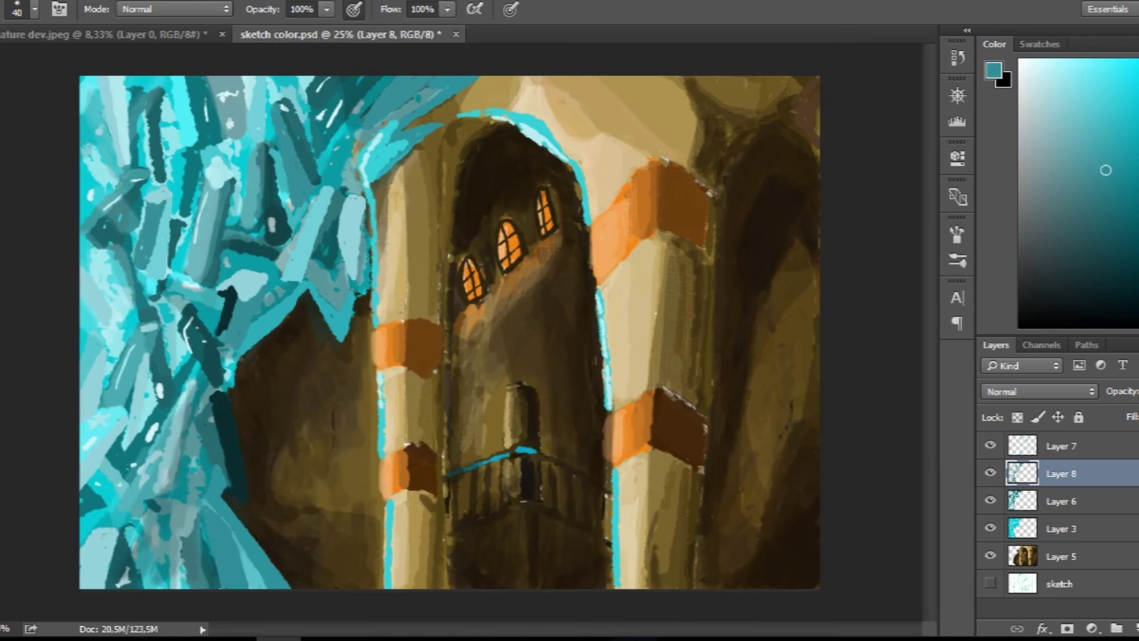
pyautogui.hotkey('alt', ']')
pyautogui.moveTo(216, 514); pyautogui.dragTo(208, 534)
pyautogui.moveTo(230, 562); pyautogui.dragTo(221, 581)
pyautogui.moveTo(105, 535); pyautogui.dragTo(90, 551)
pyautogui.moveTo(111, 76); pyautogui.dragTo(99, 100)
pyautogui.moveTo(159, 124); pyautogui.dragTo(151, 157)
pyautogui.moveTo(182, 78); pyautogui.dragTo(172, 110)
pyautogui.moveTo(240, 296)
pyautogui.mouseDown()
pyautogui.moveTo(243, 268)
pyautogui.moveTo(268, 270)
pyautogui.mouseUp()
# - Add short light-cyan strokes across the crystals
pyautogui.moveTo(264, 76); pyautogui.dragTo(258, 104)
pyautogui.moveTo(402, 77); pyautogui.dragTo(371, 121)
pyautogui.moveTo(222, 411); pyautogui.dragTo(209, 454)
pyautogui.moveTo(262, 534); pyautogui.dragTo(246, 566)
pyautogui.moveTo(113, 557); pyautogui.dragTo(101, 585)
pyautogui.moveTo(132, 368)
pyautogui.mouseDown()
pyautogui.moveTo(121, 399)
pyautogui.moveTo(136, 413)
pyautogui.mouseUp()
pyautogui.moveTo(196, 76); pyautogui.dragTo(192, 112)
# - Paint light rim highlights along the balcony rail and the column edges
pyautogui.click(522, 449)
pyautogui.moveTo(451, 473); pyautogui.dragTo(502, 456)
pyautogui.moveTo(379, 375); pyautogui.dragTo(376, 450)
pyautogui.moveTo(388, 505); pyautogui.dragTo(375, 587)
pyautogui.moveTo(388, 507); pyautogui.dragTo(383, 587)
pyautogui.moveTo(614, 472); pyautogui.dragTo(608, 587)
pyautogui.moveTo(599, 297); pyautogui.dragTo(601, 368)
pyautogui.moveTo(373, 181); pyautogui.dragTo(372, 273)
# - Highlight the crystals near the arch and left-centre, then save the painting
pyautogui.moveTo(415, 141); pyautogui.dragTo(380, 165)
pyautogui.moveTo(446, 77); pyautogui.dragTo(402, 102)
pyautogui.moveTo(279, 306); pyautogui.dragTo(228, 331)
pyautogui.hotkey('ctrl', 's')
# - Brighten the left edges of the orange bands with light orange
pyautogui.keyDown('alt'); pyautogui.click(592, 255); pyautogui.keyUp('alt')
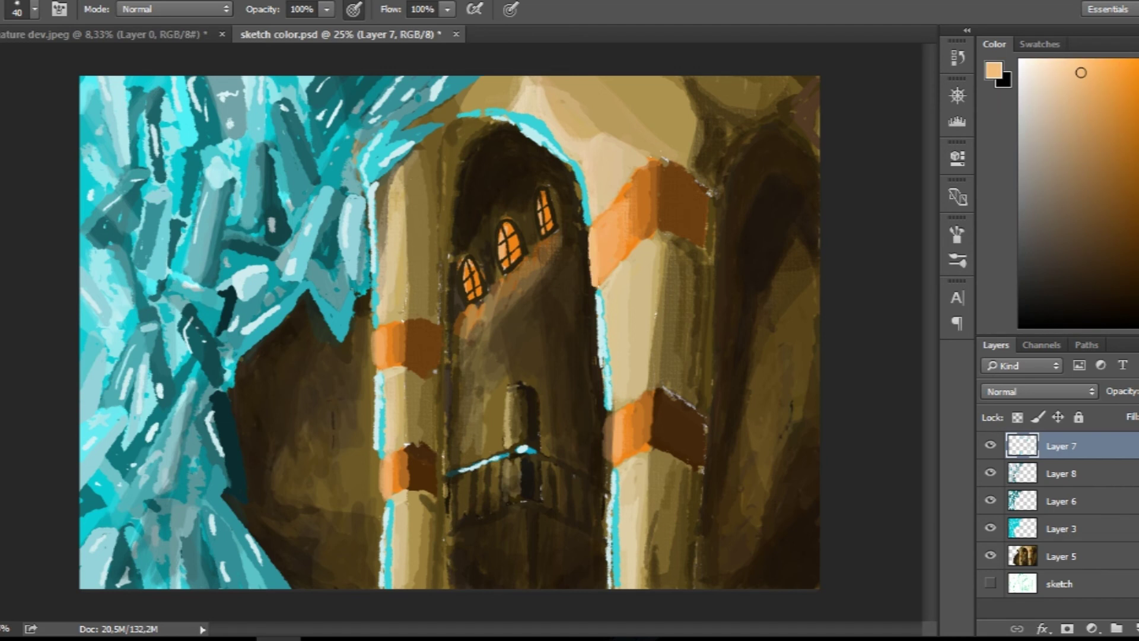
pyautogui.moveTo(611, 414); pyautogui.dragTo(610, 467)
pyautogui.moveTo(382, 459); pyautogui.dragTo(381, 500)
pyautogui.moveTo(370, 332); pyautogui.dragTo(370, 369)
# - Paint light-orange rays below the three lit windows and a post on the balcony
pyautogui.moveTo(485, 300); pyautogui.dragTo(461, 330)
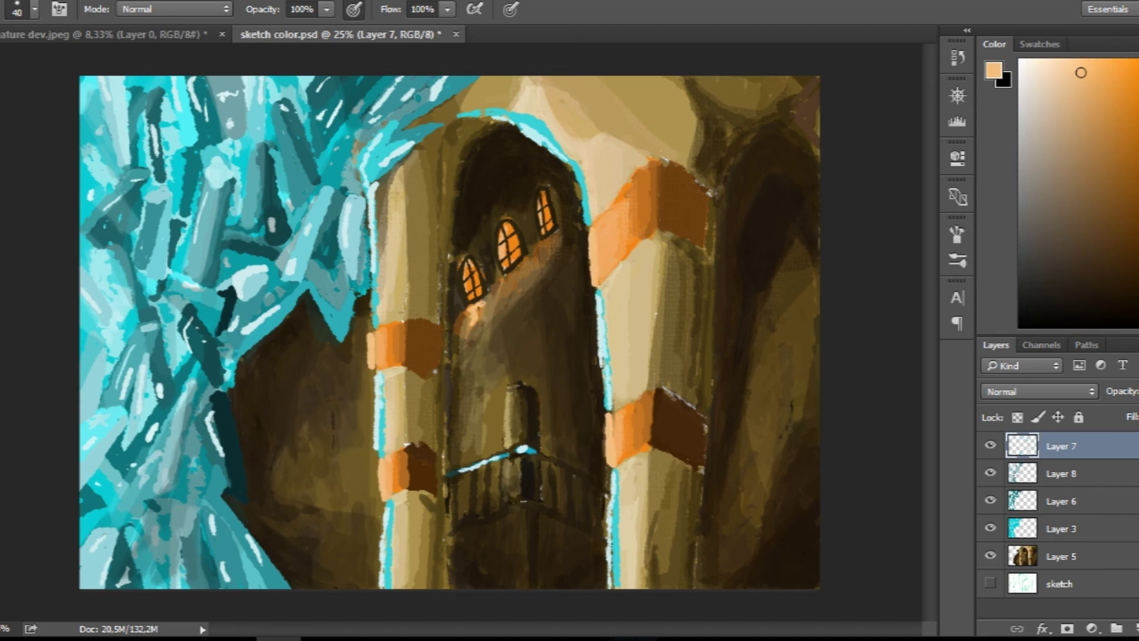
pyautogui.moveTo(527, 265); pyautogui.dragTo(502, 303)
pyautogui.moveTo(555, 235); pyautogui.dragTo(541, 265)
pyautogui.moveTo(516, 386)
pyautogui.mouseDown()
pyautogui.moveTo(508, 495)
pyautogui.moveTo(522, 413)
pyautogui.moveTo(508, 495)
pyautogui.moveTo(527, 573)
pyautogui.mouseUp()
# - Shade the post near-black at 56% brush opacity, save, and add a new layer above Layer 5
pyautogui.keyDown('alt'); pyautogui.click(534, 410); pyautogui.keyUp('alt')
pyautogui.press('5')
pyautogui.press('6')
pyautogui.keyDown('alt'); pyautogui.click(522, 517); pyautogui.keyUp('alt')
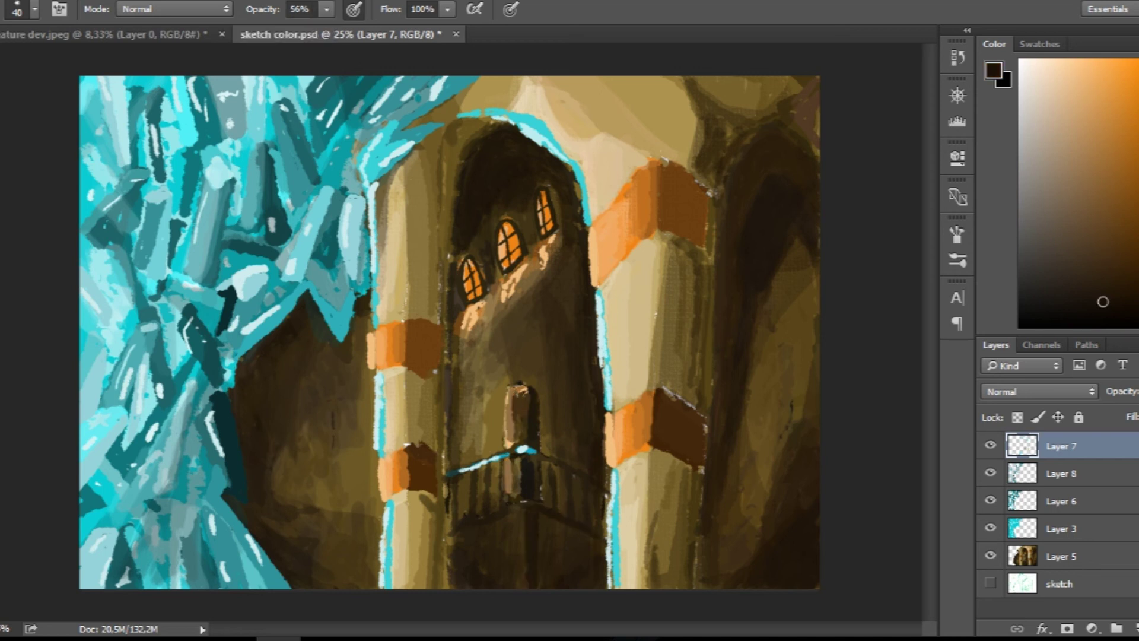
pyautogui.hotkey('ctrl', 's')
pyautogui.click(1061, 556)
pyautogui.hotkey('ctrl', 'shift', 'alt', 'n')
# - With a 328 px brush, shade the left column and right edge dark, then paint sampled beige up the left pillar
pyautogui.click(34, 9)
pyautogui.write('328')
pyautogui.press('Return')
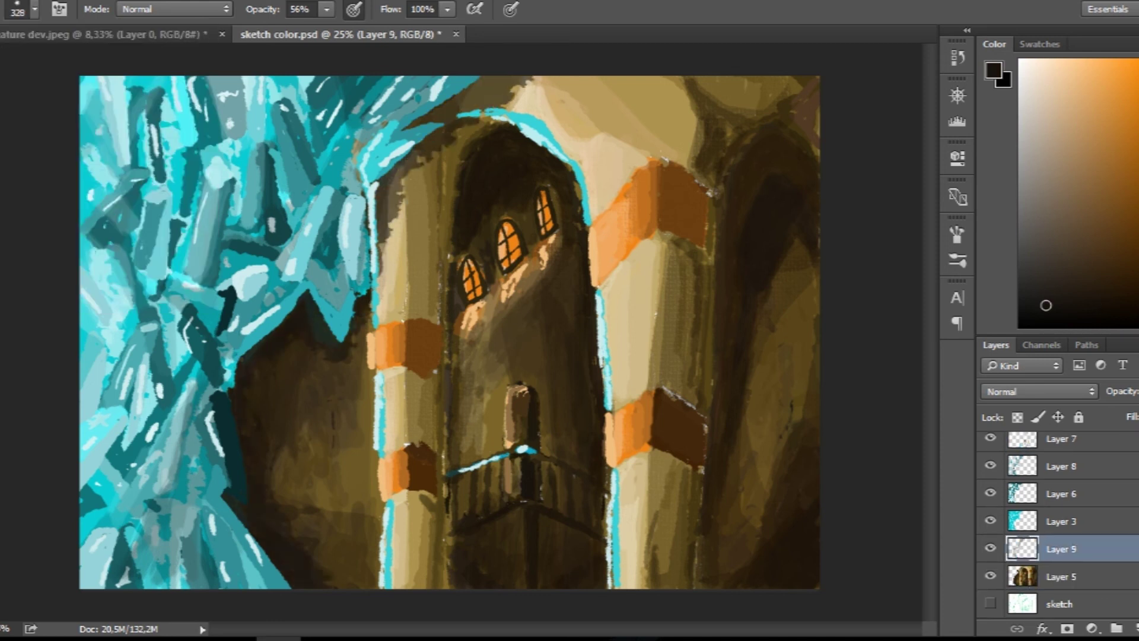
pyautogui.moveTo(403, 143); pyautogui.dragTo(386, 338)
pyautogui.moveTo(783, 137); pyautogui.dragTo(748, 558)
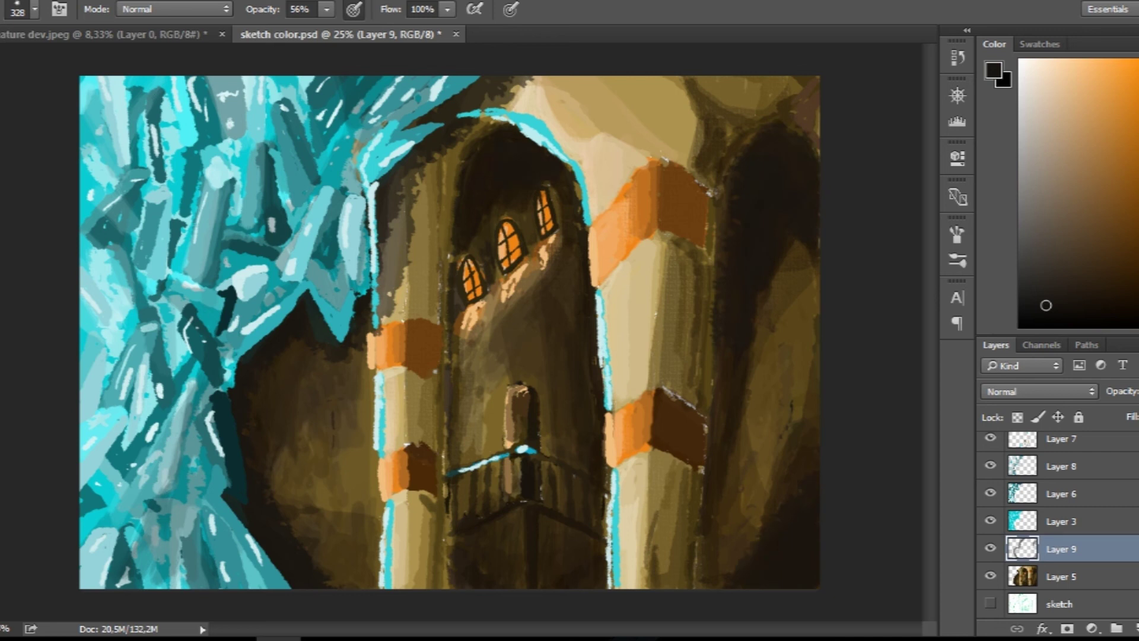
pyautogui.keyDown('alt'); pyautogui.click(608, 177); pyautogui.keyUp('alt')
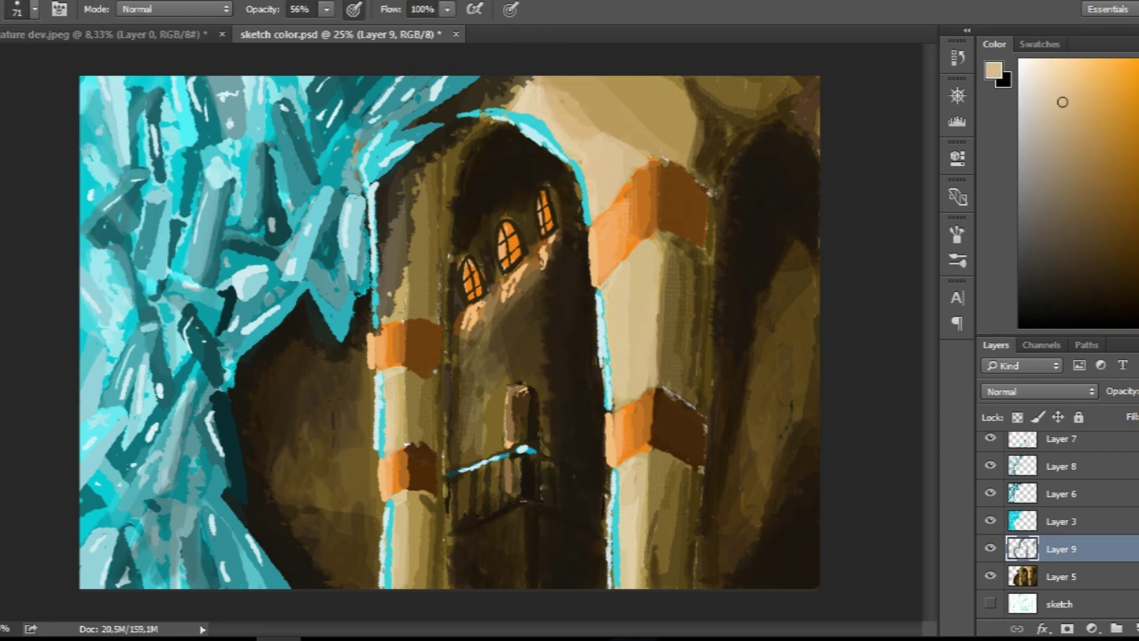
pyautogui.moveTo(404, 427); pyautogui.dragTo(402, 256)
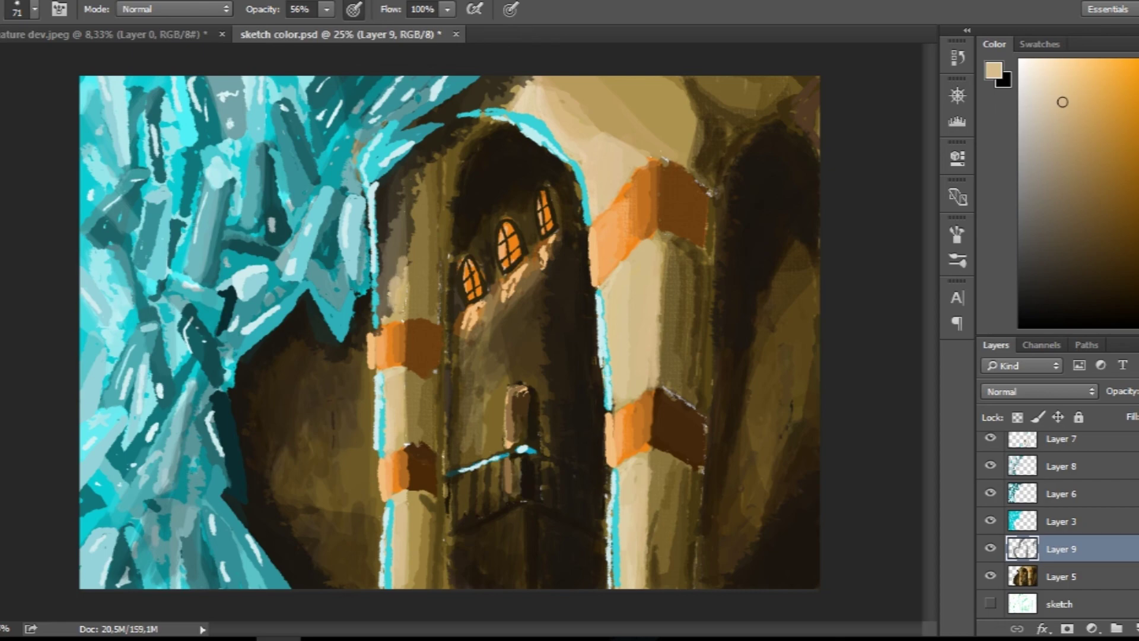